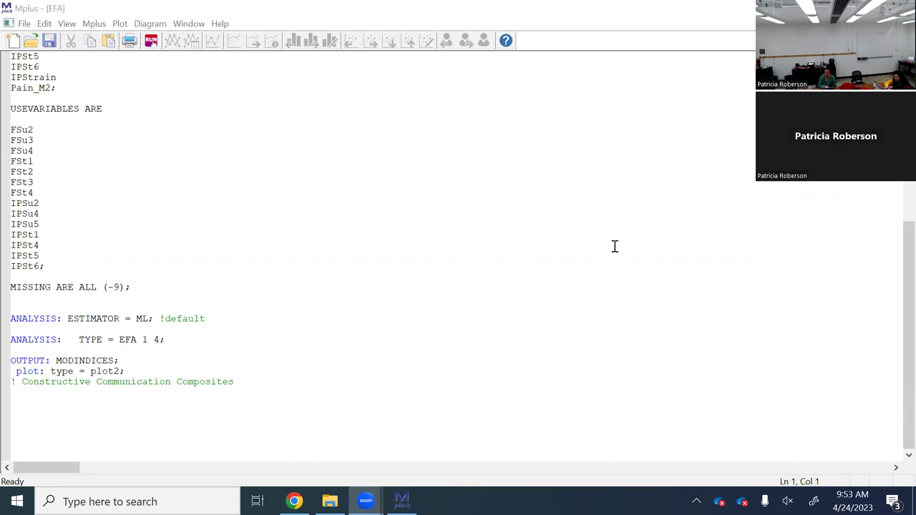
Review the EFA input's mplus.csv data file and USEVARIABLES, marking the family support and strain items
drag(893, 413, 894, 250)
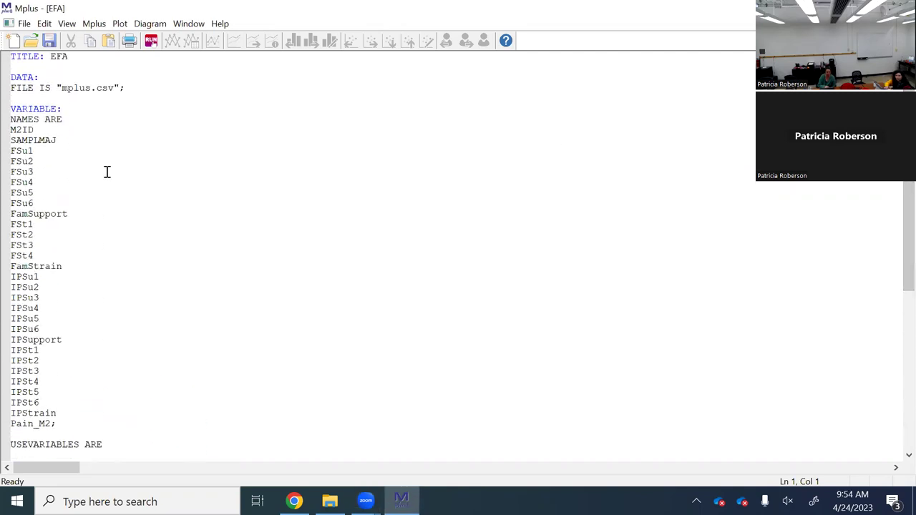
click(131, 90)
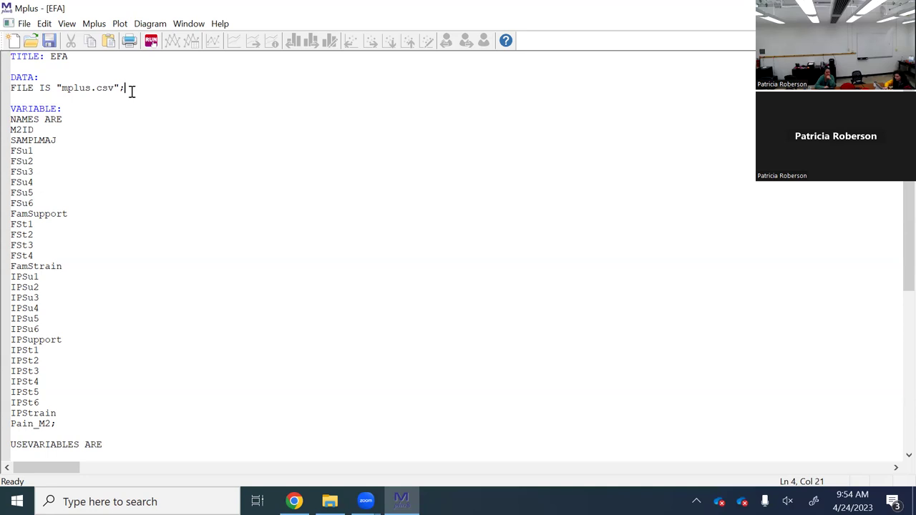
drag(129, 89, 55, 423)
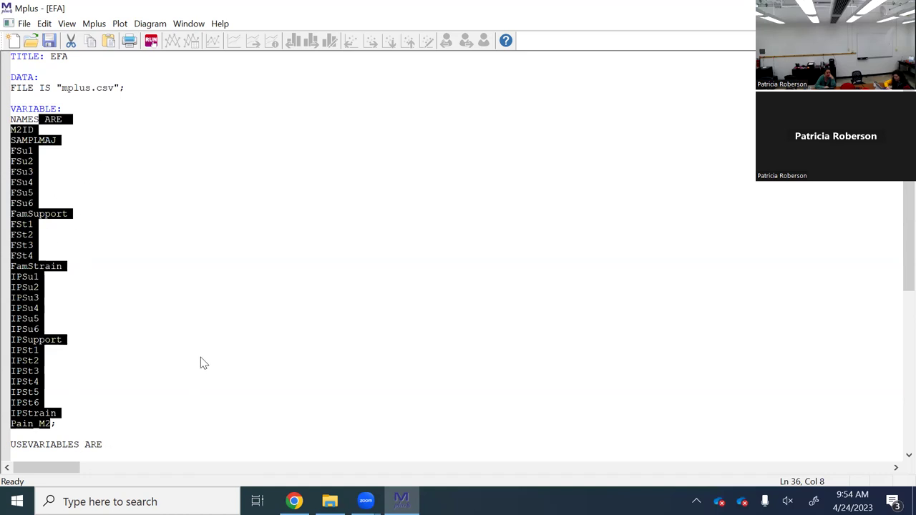
scroll(894, 461, down, 2)
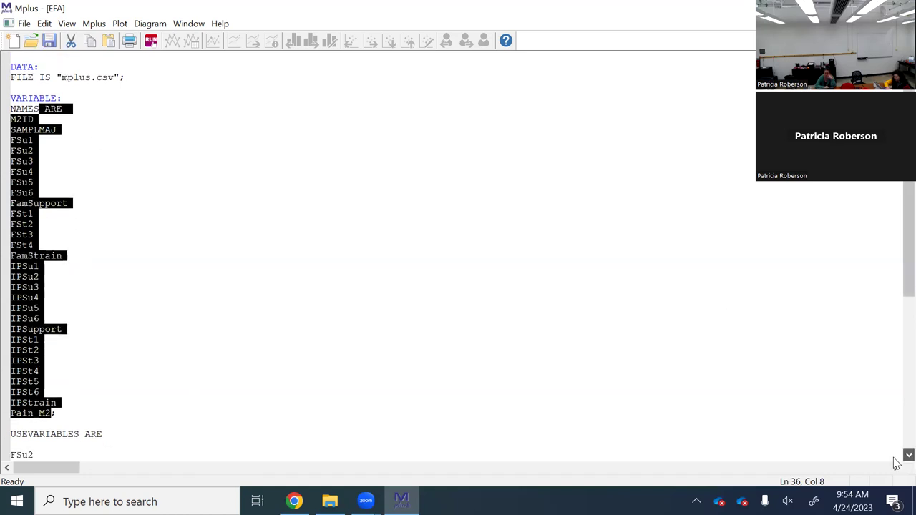
scroll(896, 463, down, 8)
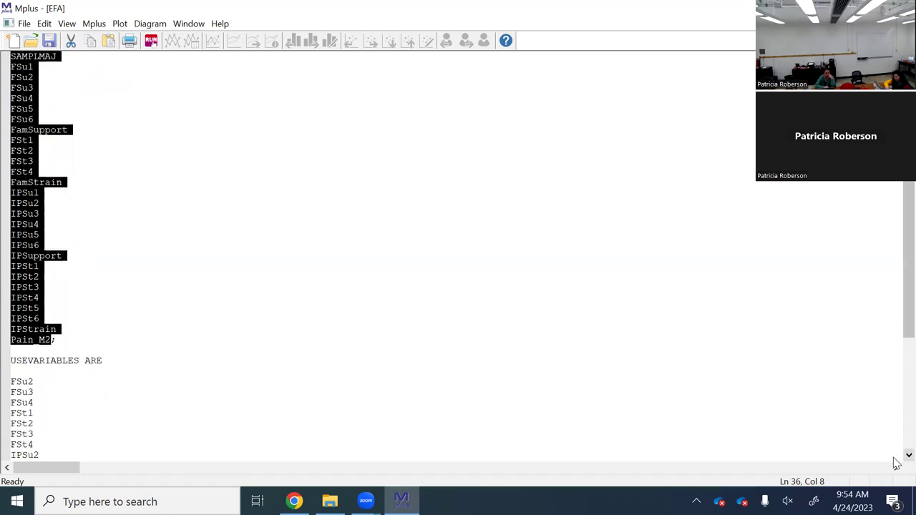
scroll(896, 463, down, 7)
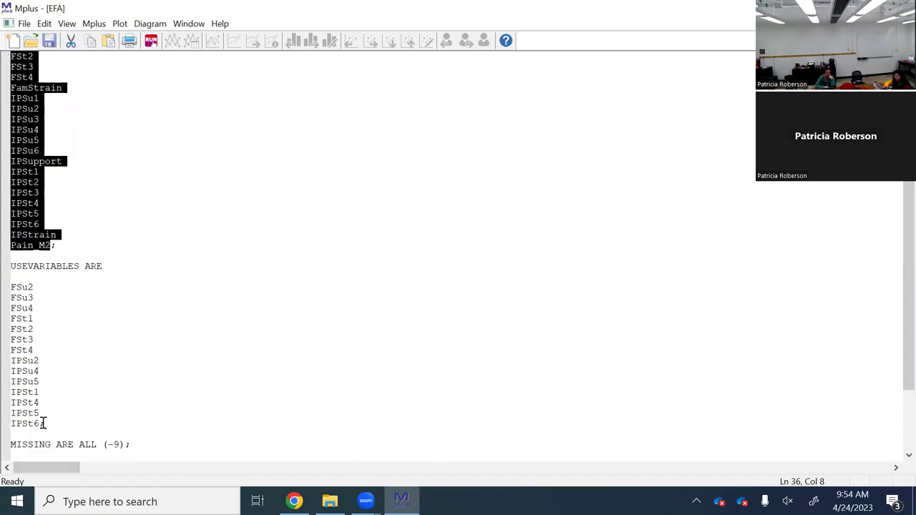
drag(44, 424, 10, 286)
click(85, 346)
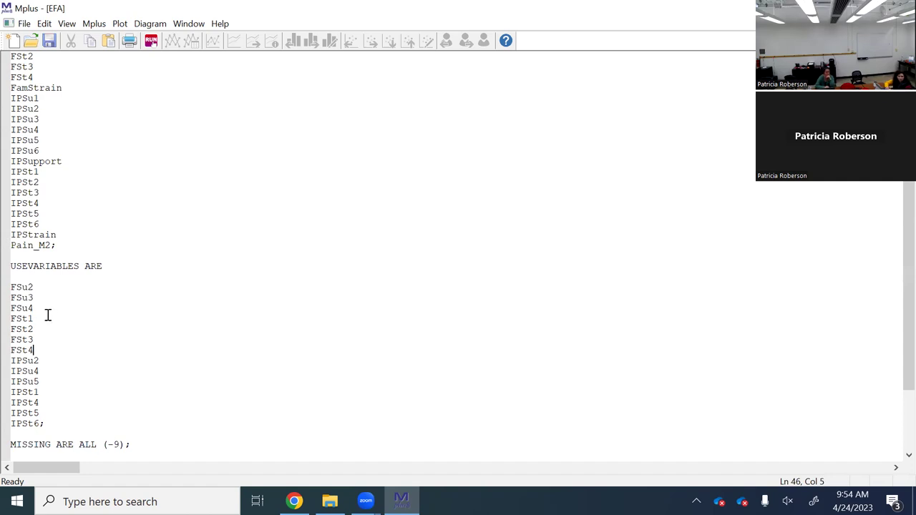
drag(33, 308, 7, 288)
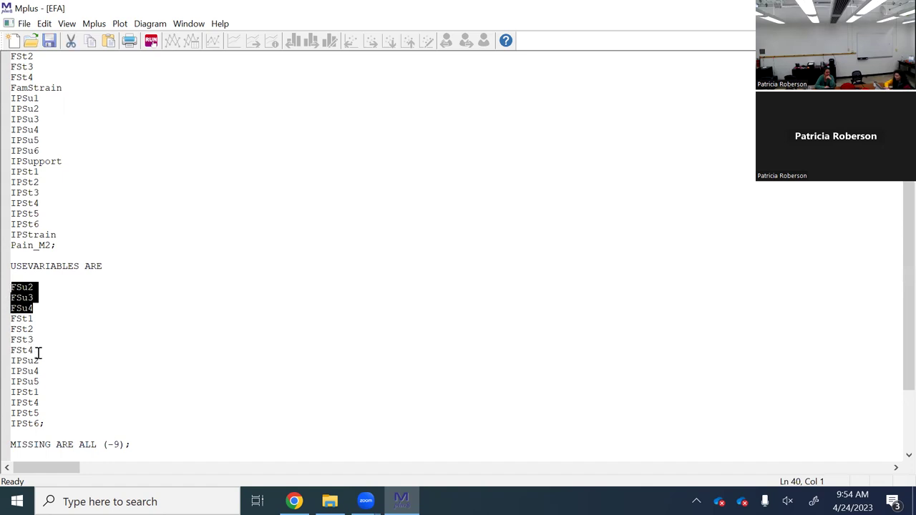
drag(35, 351, 7, 318)
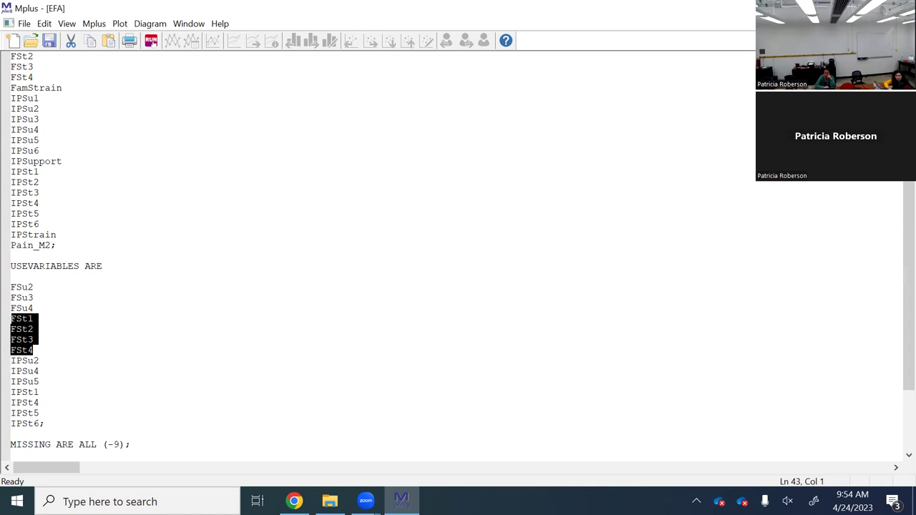
Highlight the ANALYSIS settings ESTIMATOR = ML and TYPE = EFA 1 4
drag(898, 252, 900, 379)
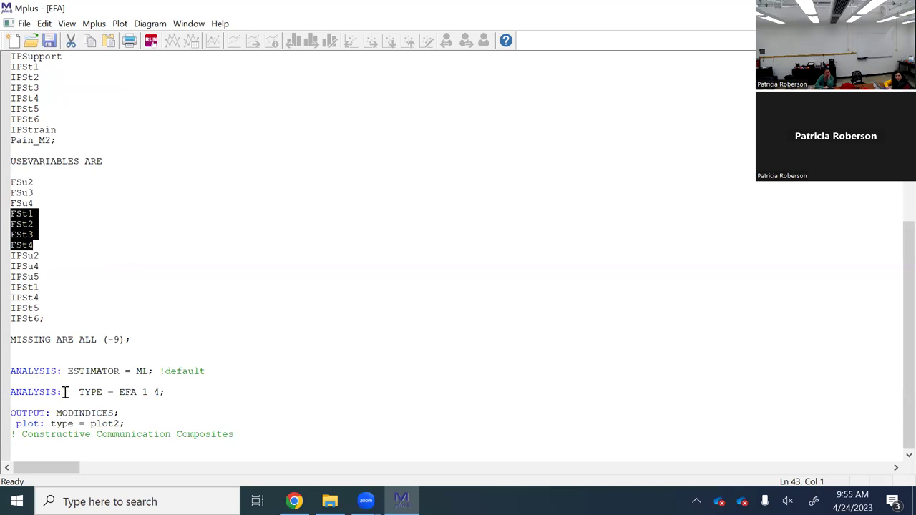
drag(63, 392, 23, 392)
click(50, 362)
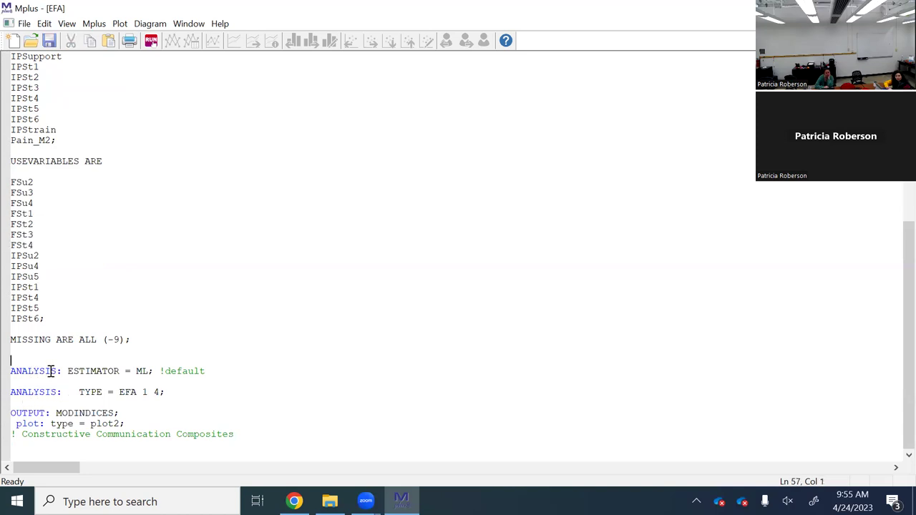
drag(63, 372, 157, 371)
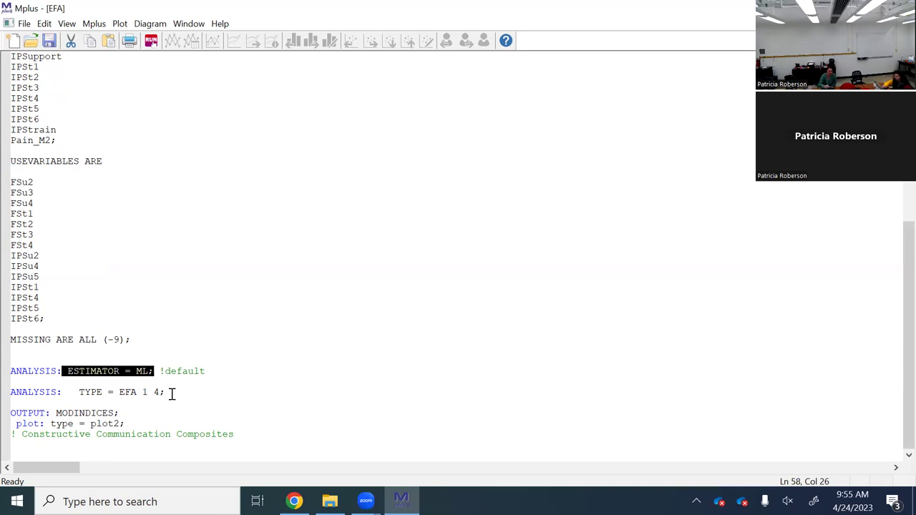
click(77, 392)
drag(76, 392, 171, 402)
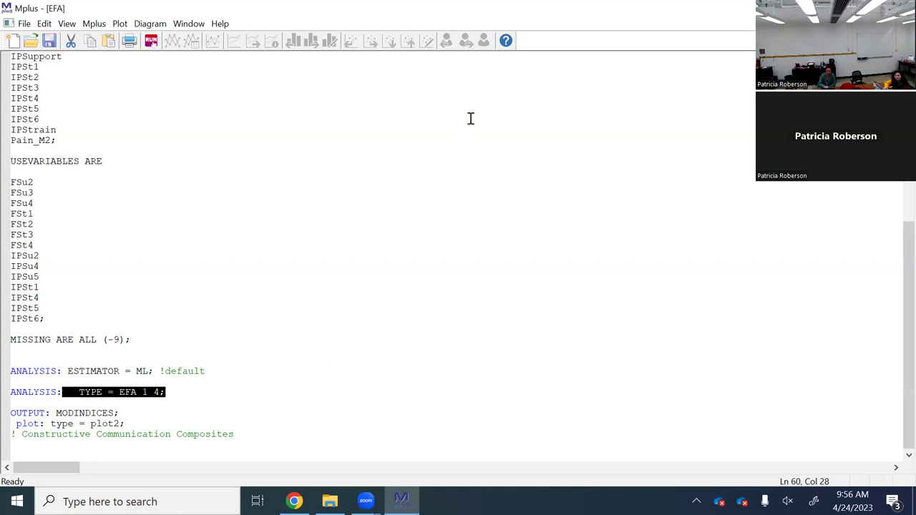
Run the EFA model and scroll to its fit summary, chi-square 1137.564 down to 100.941
click(151, 42)
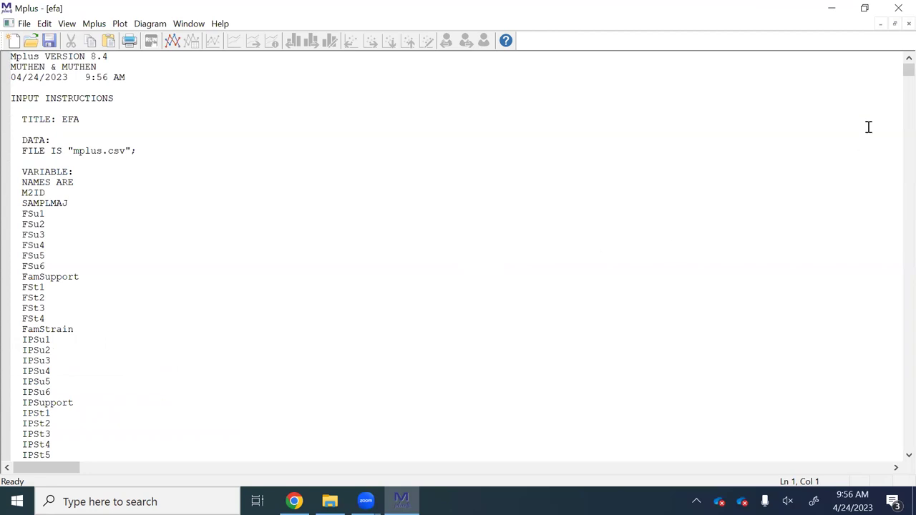
drag(896, 77, 896, 107)
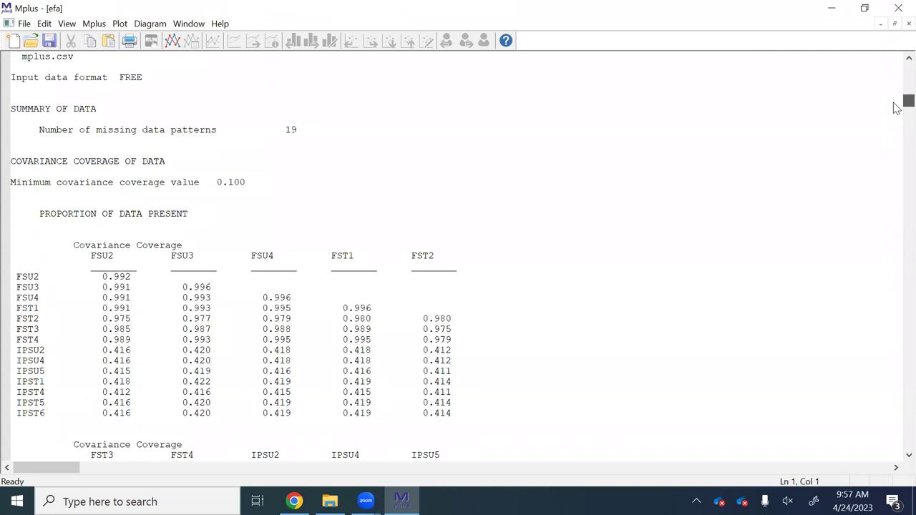
drag(895, 108, 896, 111)
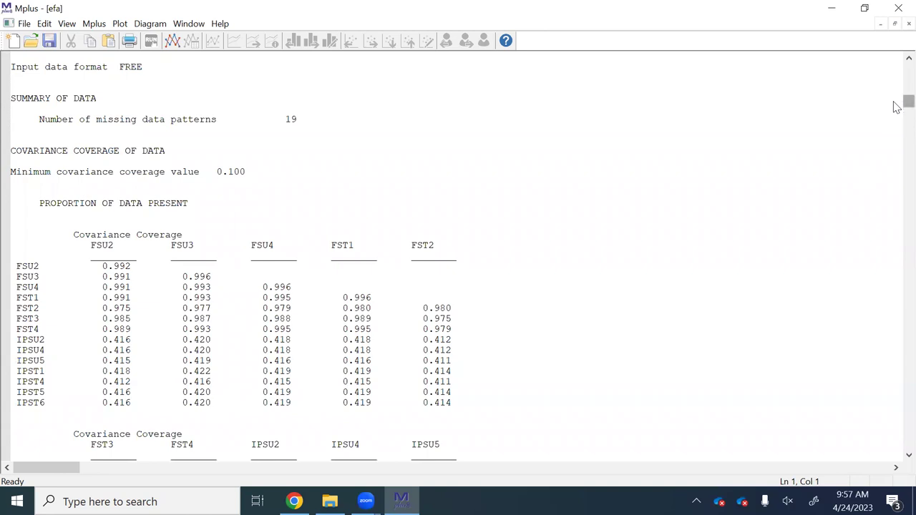
drag(895, 107, 895, 123)
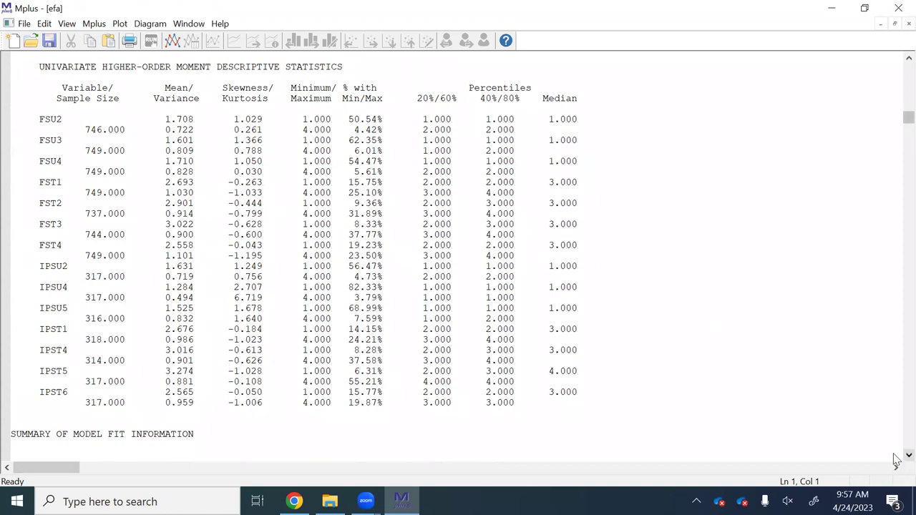
scroll(895, 461, down, 5)
scroll(895, 461, down, 2)
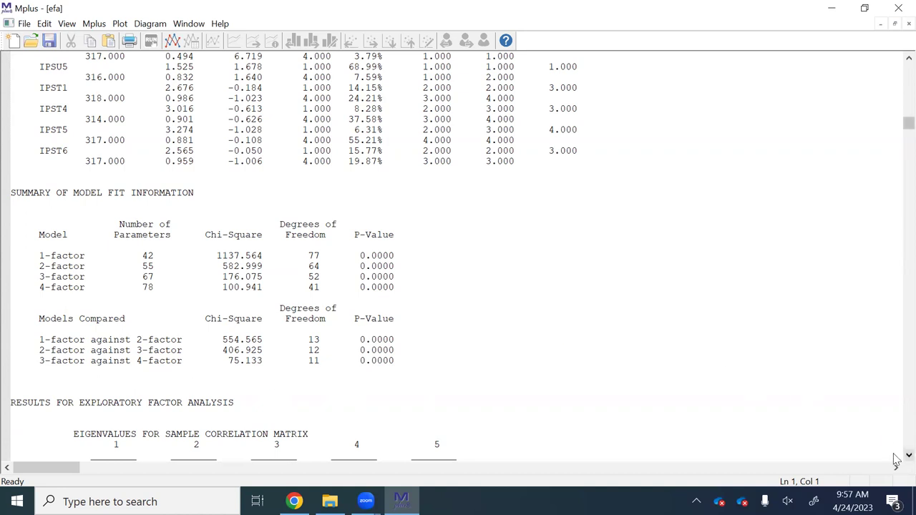
scroll(895, 460, down, 1)
scroll(896, 460, down, 5)
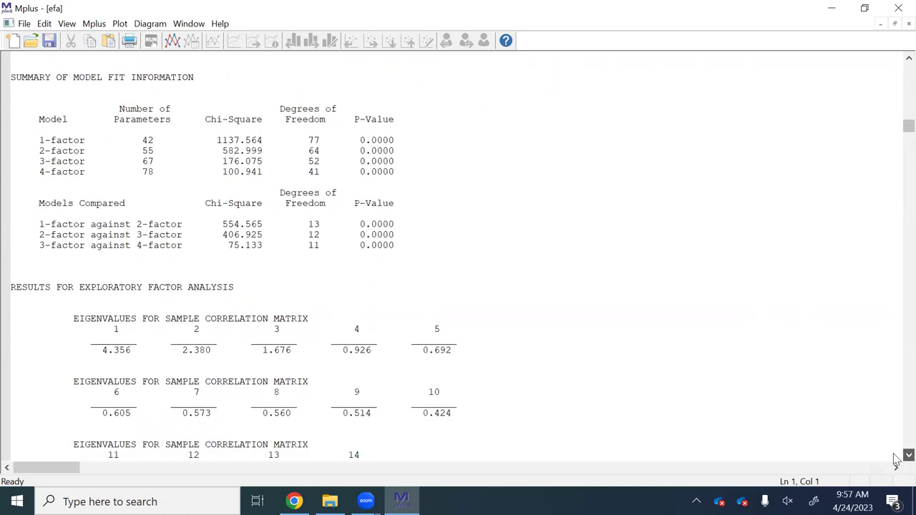
scroll(895, 460, down, 3)
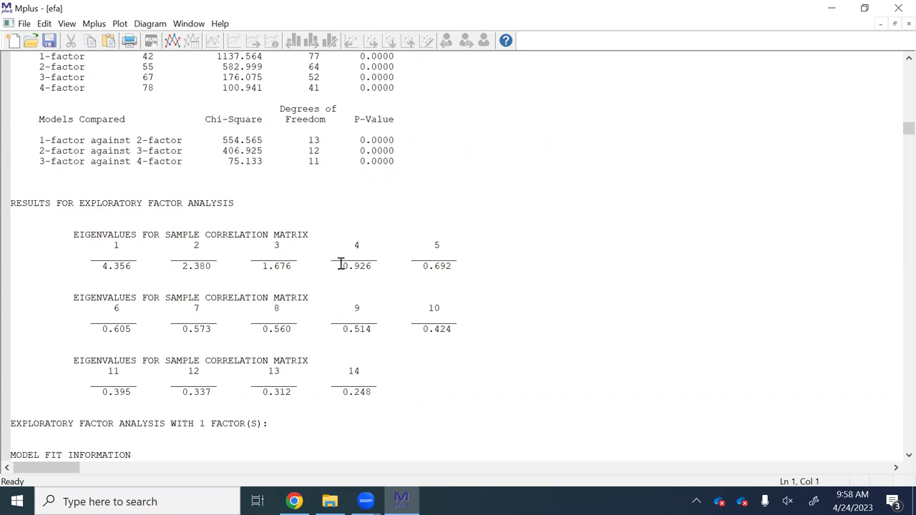
drag(338, 265, 383, 266)
drag(293, 266, 260, 265)
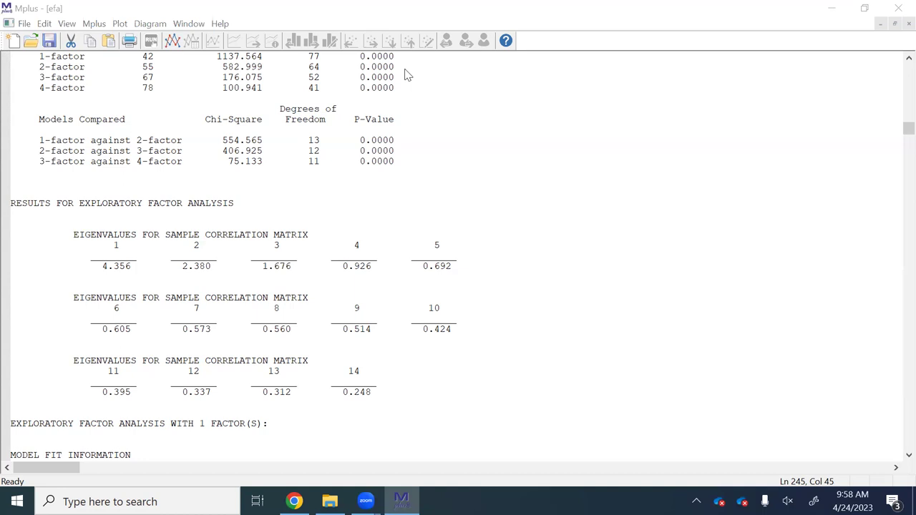
click(172, 41)
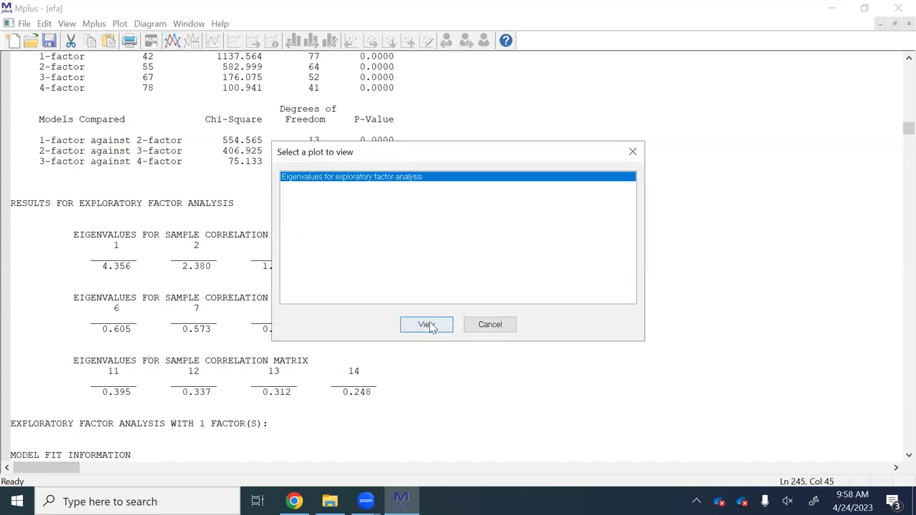
click(633, 153)
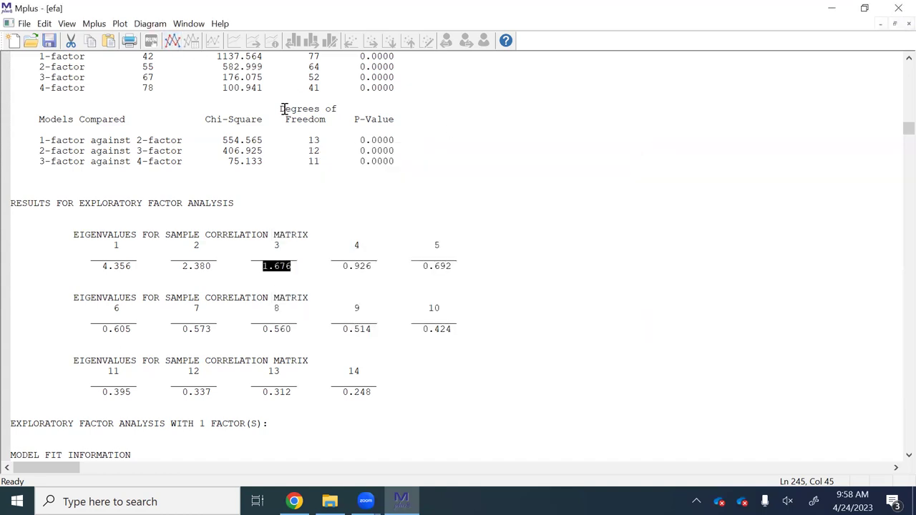
click(171, 40)
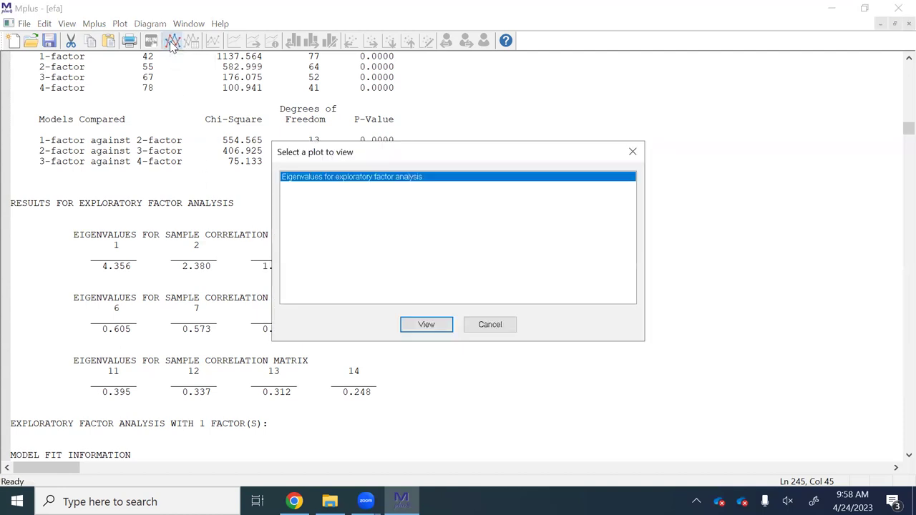
click(423, 324)
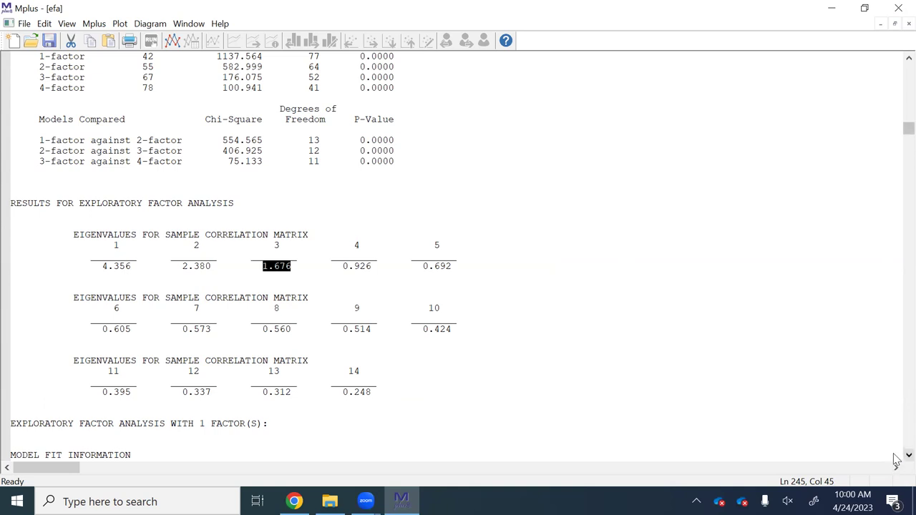
Scroll past the 1-factor estimates and 2-factor loadings to the two-factor FACTOR STRUCTURE table
scroll(896, 459, down, 3)
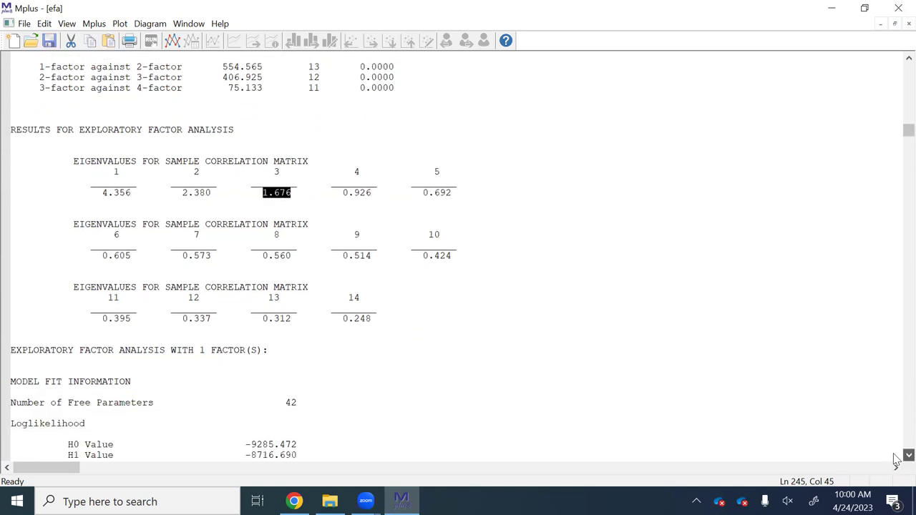
scroll(895, 459, down, 4)
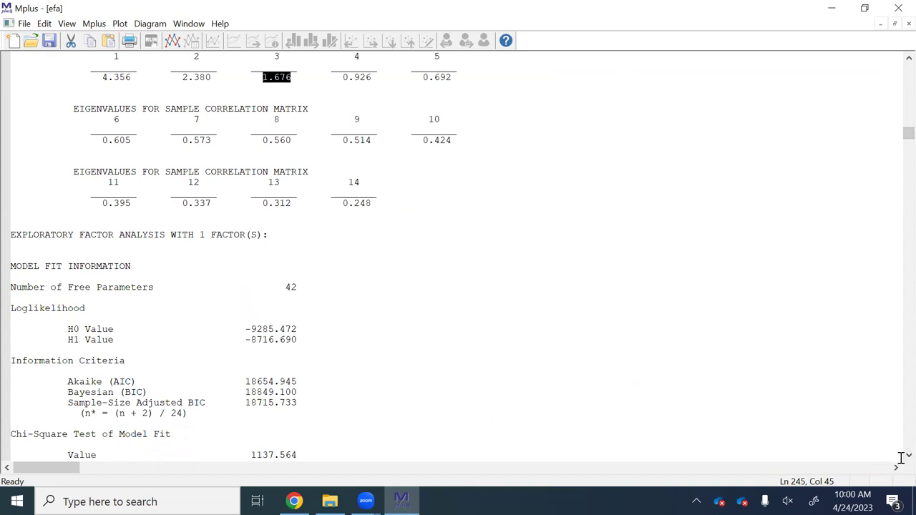
scroll(896, 459, down, 2)
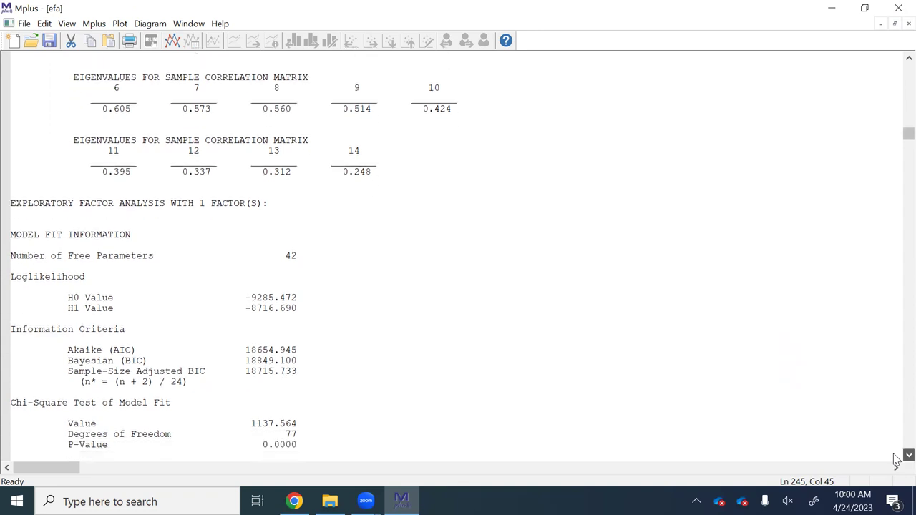
scroll(896, 459, down, 6)
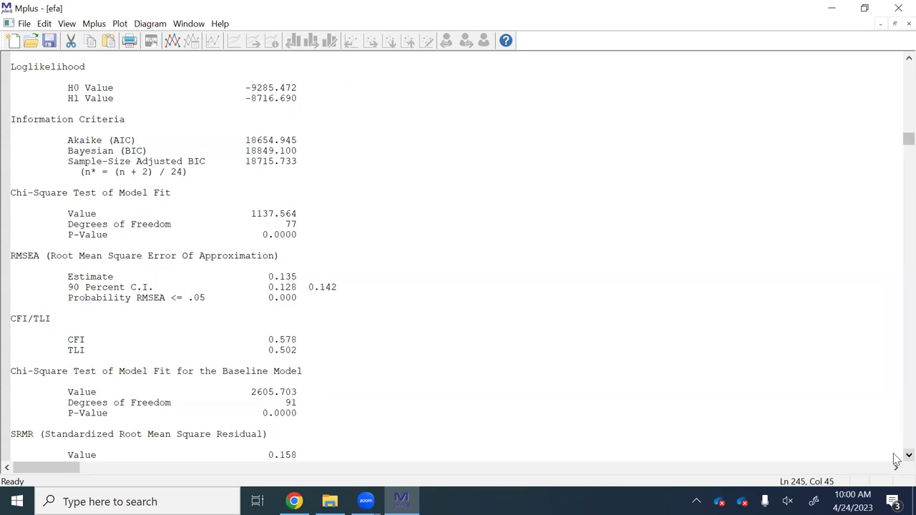
scroll(896, 459, down, 7)
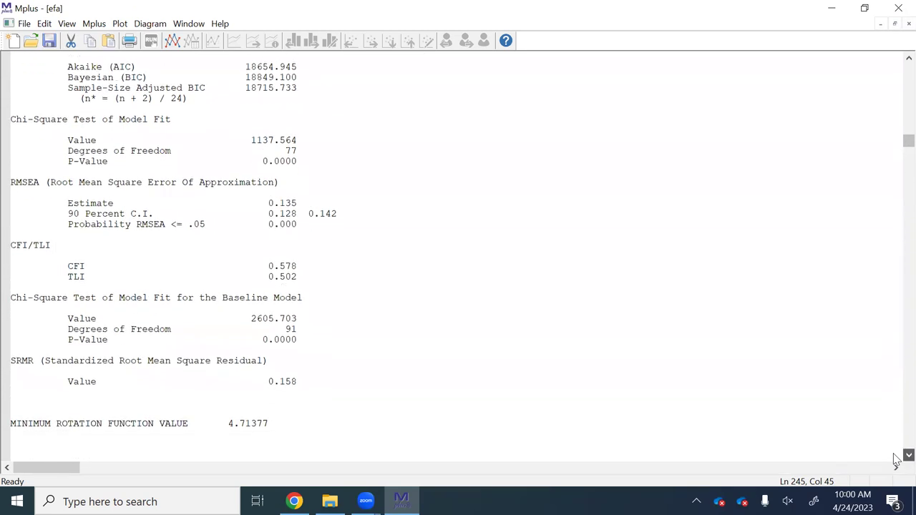
scroll(896, 459, down, 4)
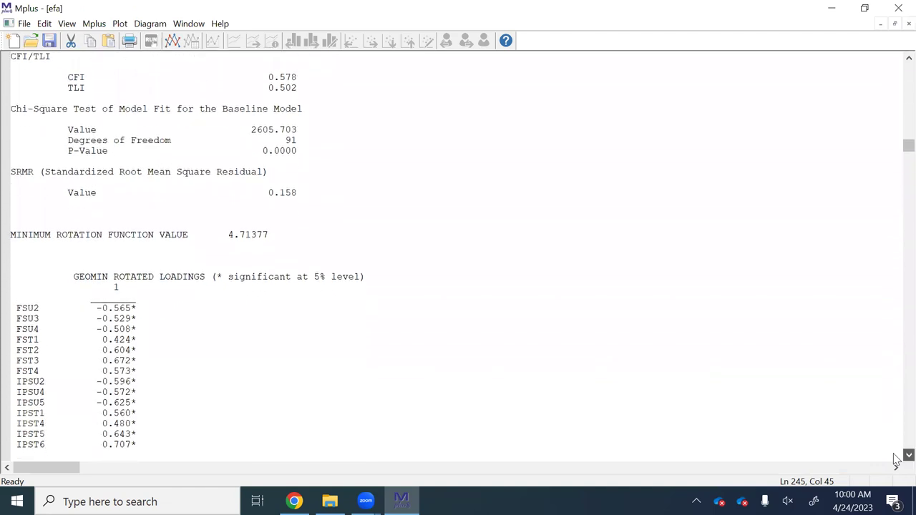
scroll(896, 459, down, 5)
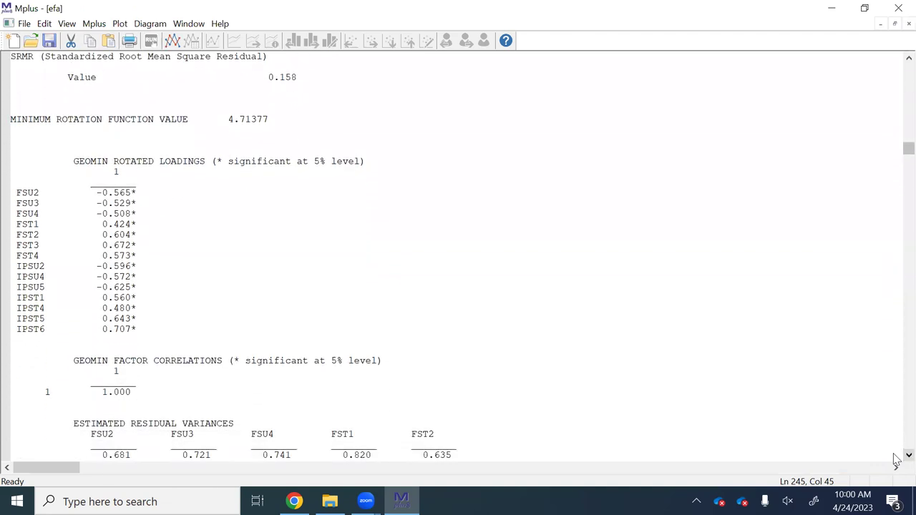
scroll(896, 460, down, 6)
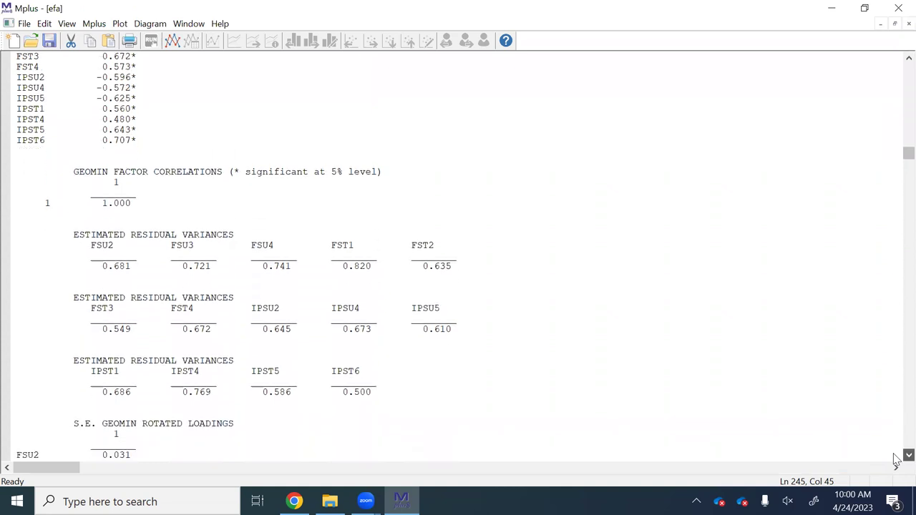
scroll(896, 460, down, 9)
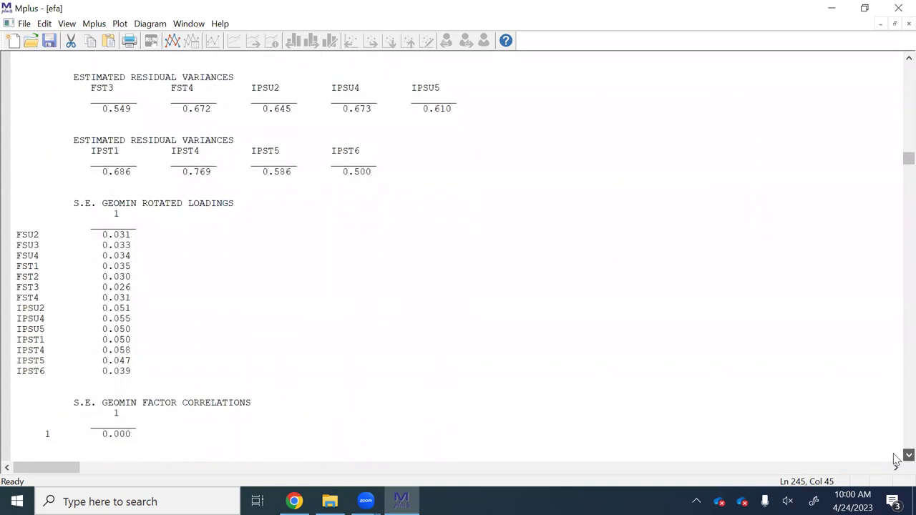
scroll(896, 459, down, 11)
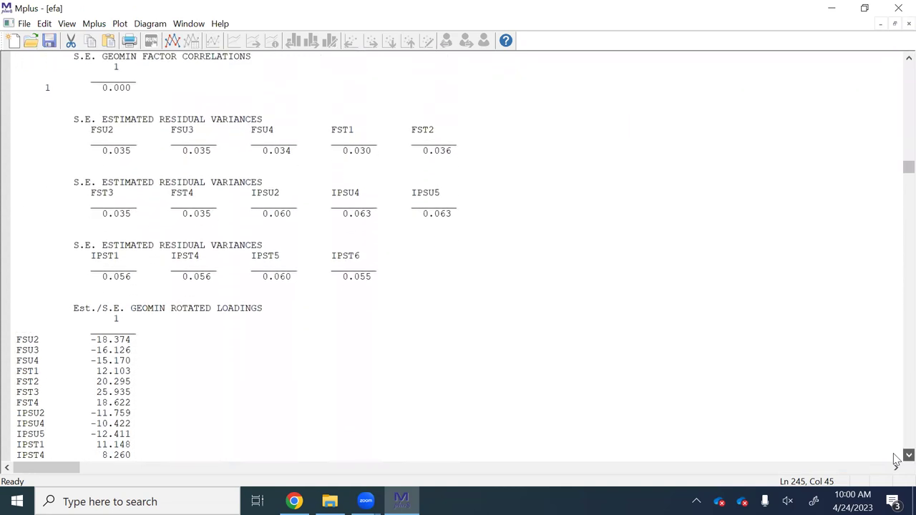
scroll(896, 459, down, 7)
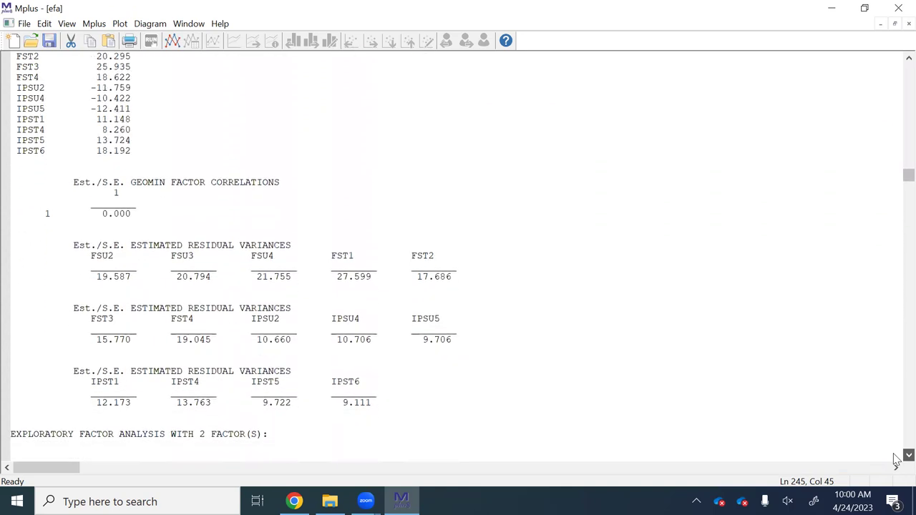
scroll(896, 441, down, 20)
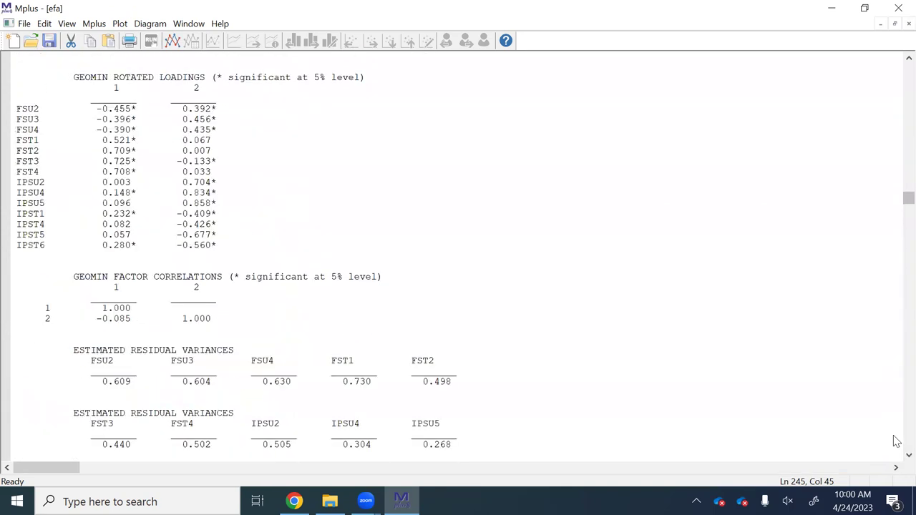
scroll(896, 441, down, 20)
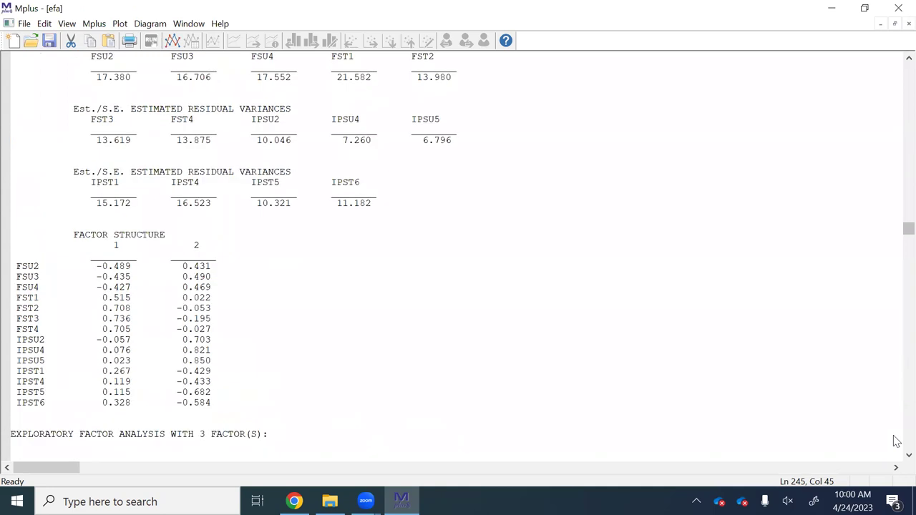
Find the 3-factor Geomin rotated loadings and highlight rows FSU2 through FST1
scroll(896, 442, down, 13)
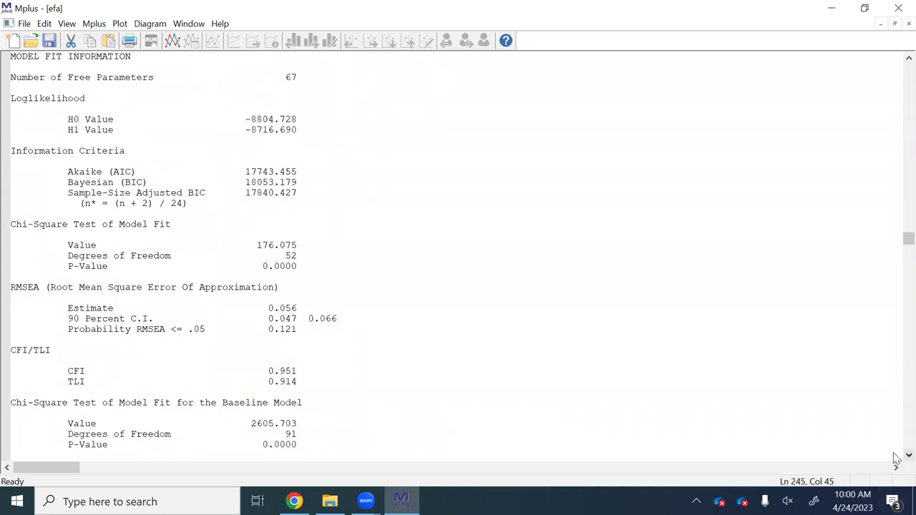
scroll(895, 456, down, 6)
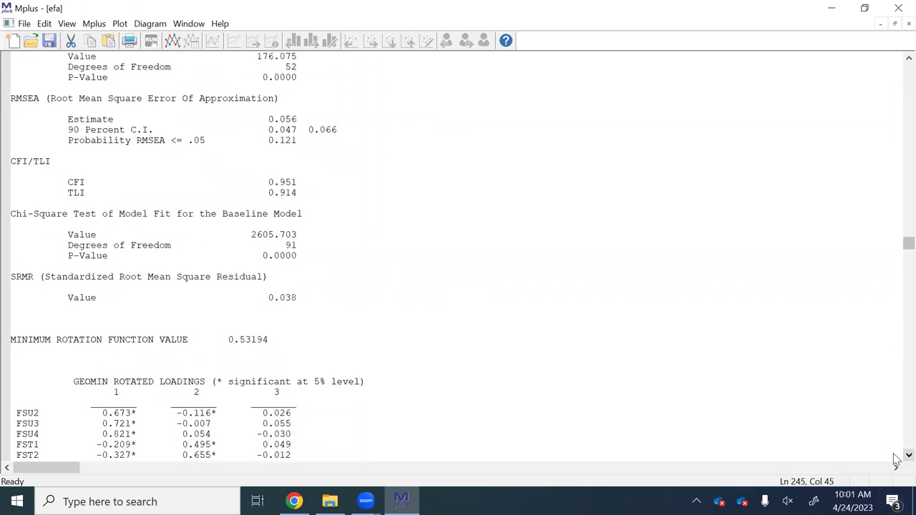
scroll(896, 459, down, 4)
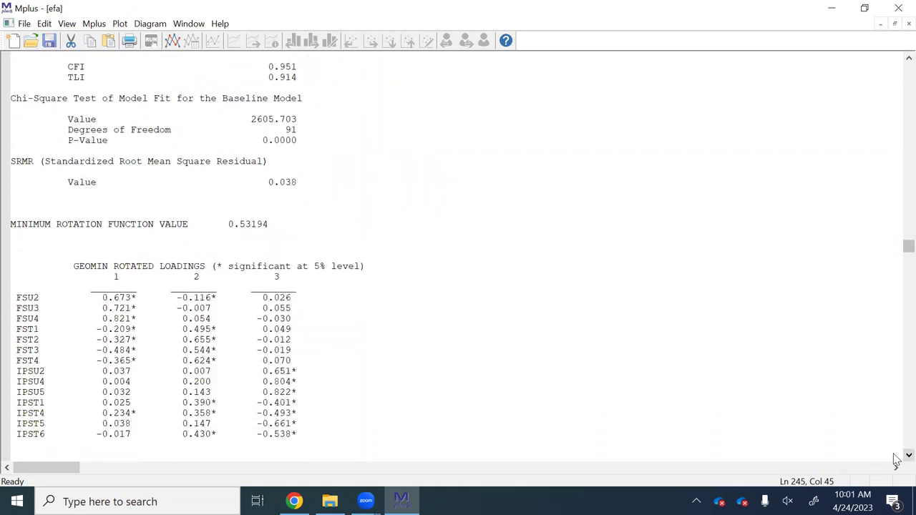
scroll(897, 460, down, 2)
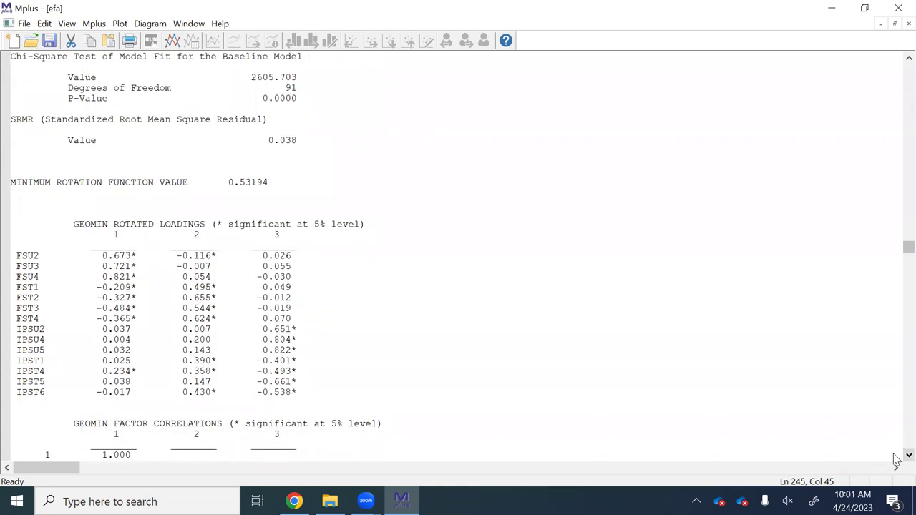
scroll(895, 459, down, 1)
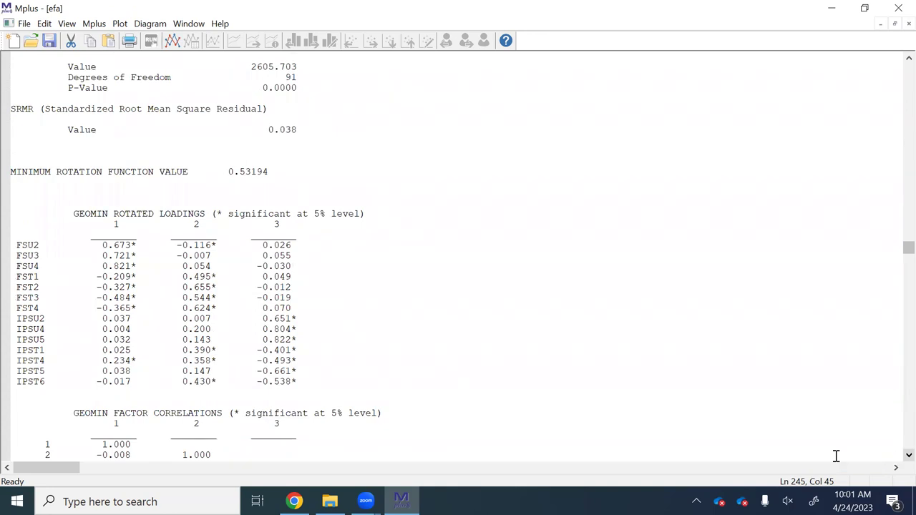
scroll(667, 342, up, 2)
scroll(667, 343, up, 2)
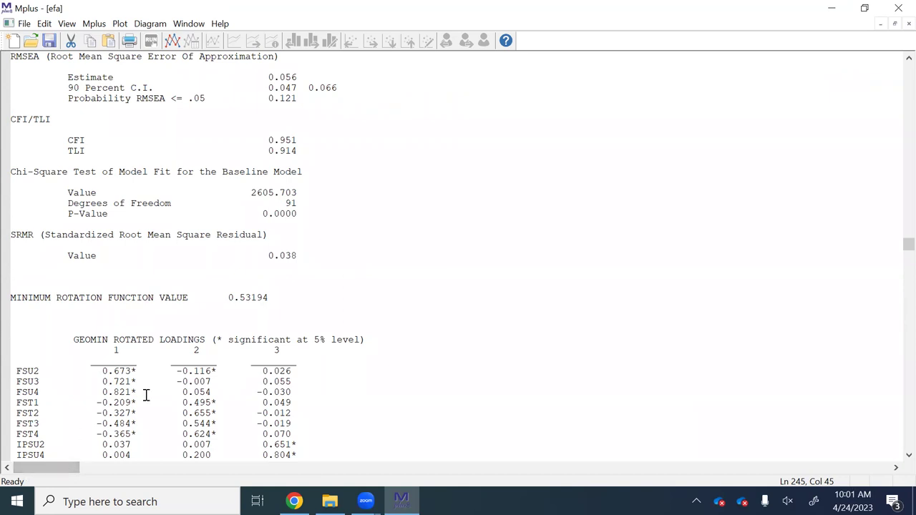
drag(894, 458, 895, 462)
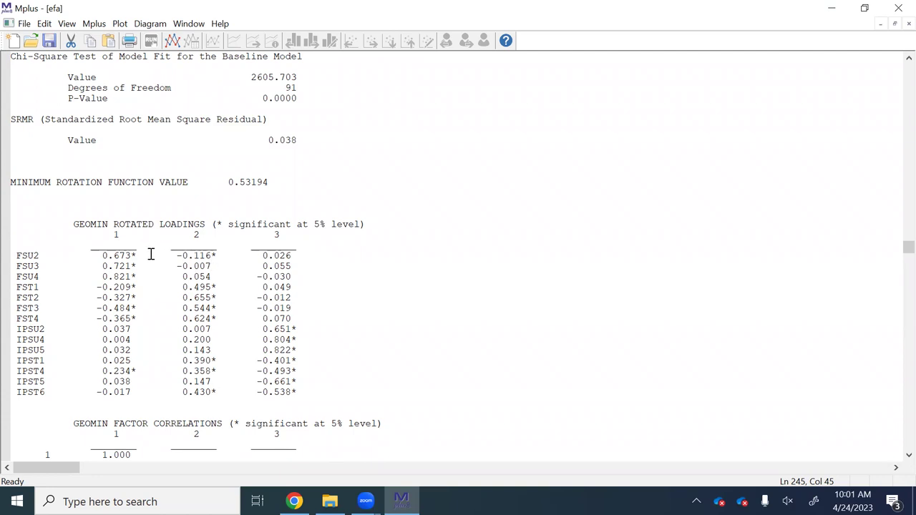
drag(177, 255, 220, 255)
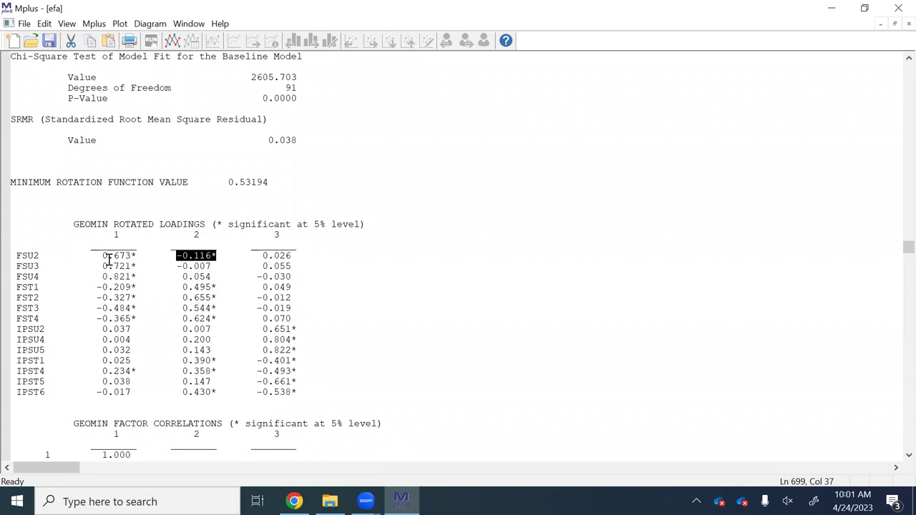
drag(102, 256, 131, 277)
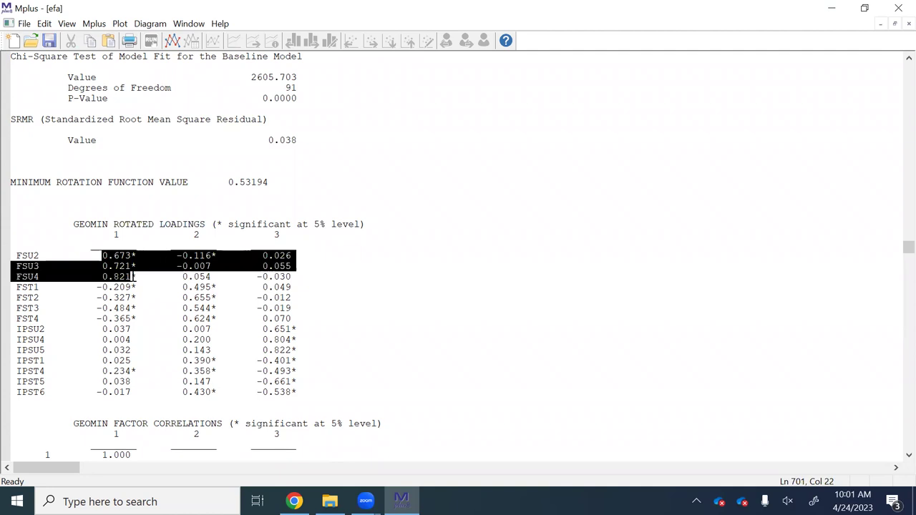
drag(132, 276, 138, 287)
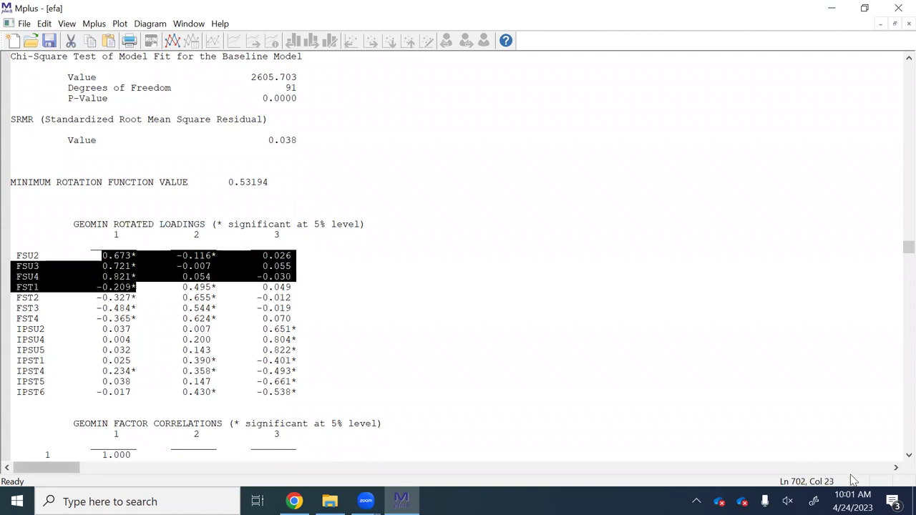
Scroll on to the three-factor FACTOR STRUCTURE table, with IPSU2–IPSU5 at 0.661–0.814 on factor 3
click(908, 455)
scroll(894, 455, down, 9)
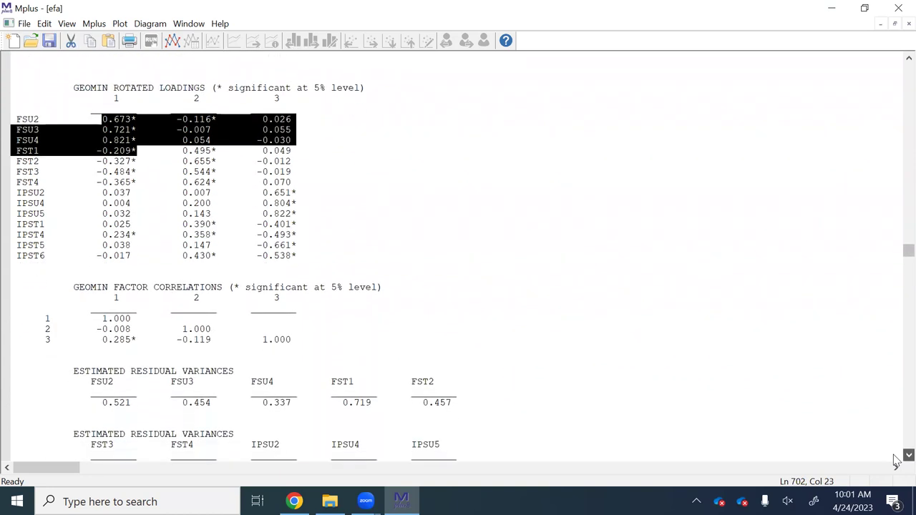
scroll(894, 461, down, 11)
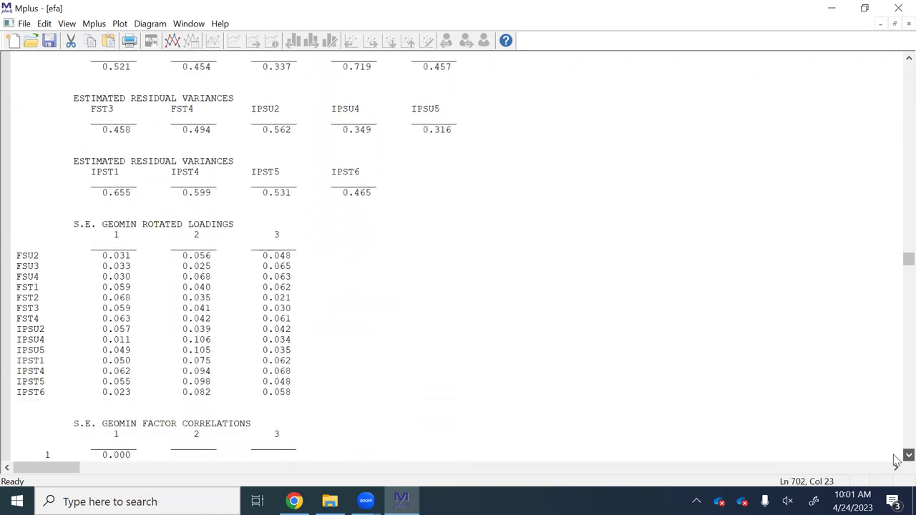
scroll(894, 461, down, 9)
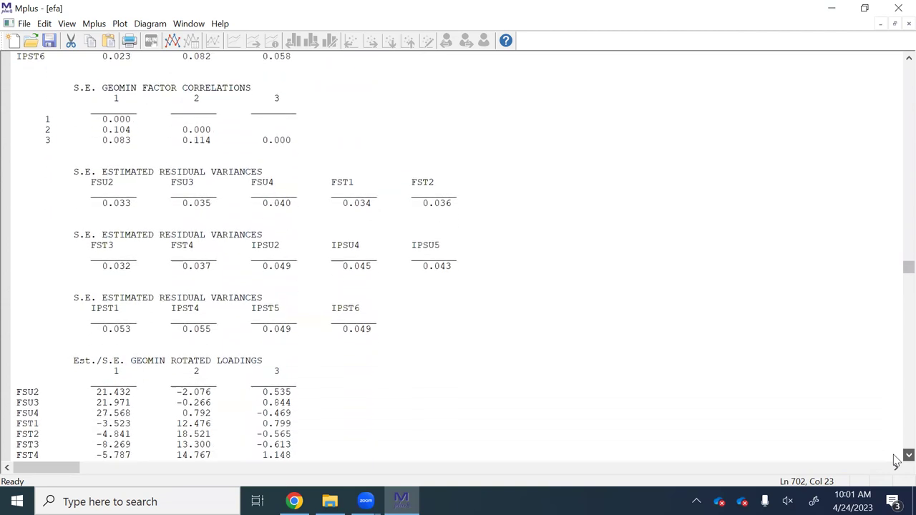
scroll(894, 461, down, 9)
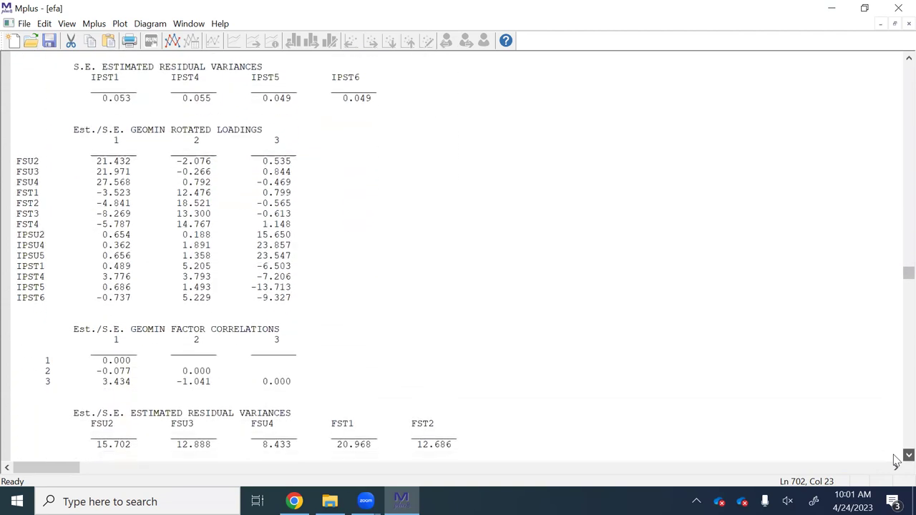
scroll(894, 462, down, 7)
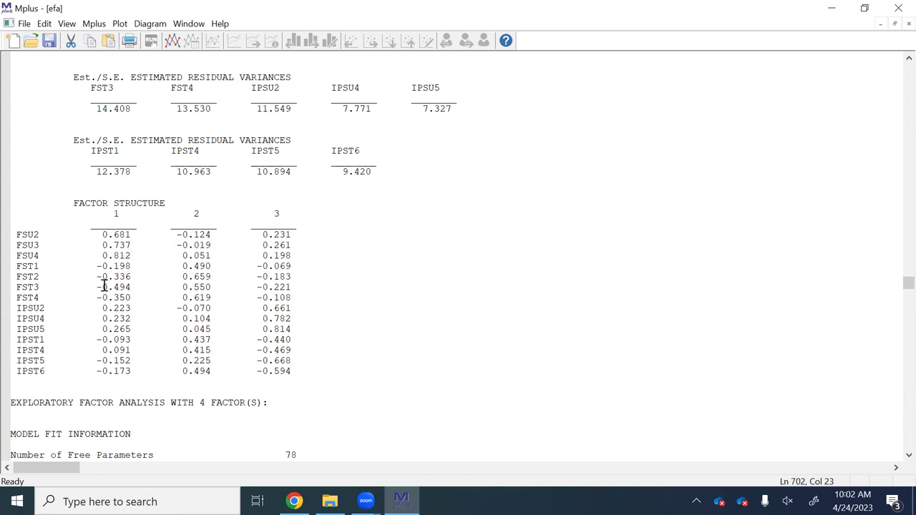
drag(104, 286, 130, 287)
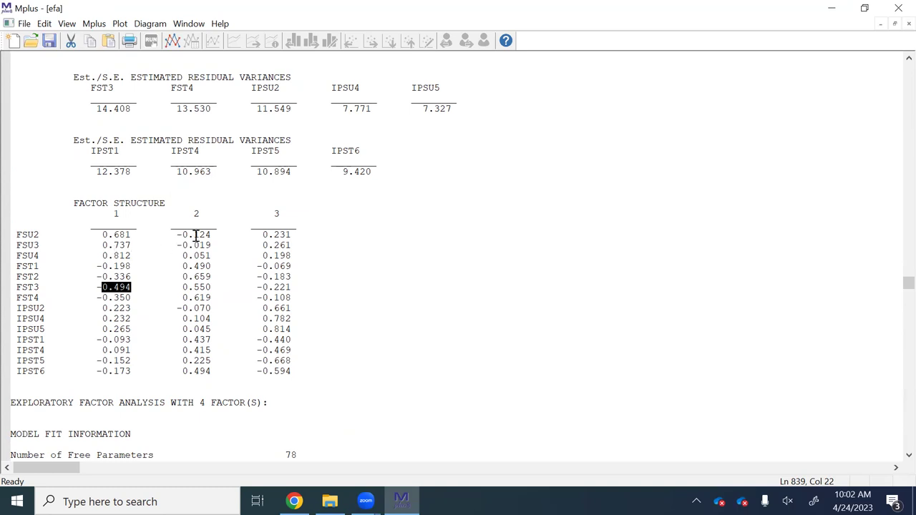
Deselect the highlighted value and advance the output to the 4-factor model fit and loglikelihood lines
click(191, 266)
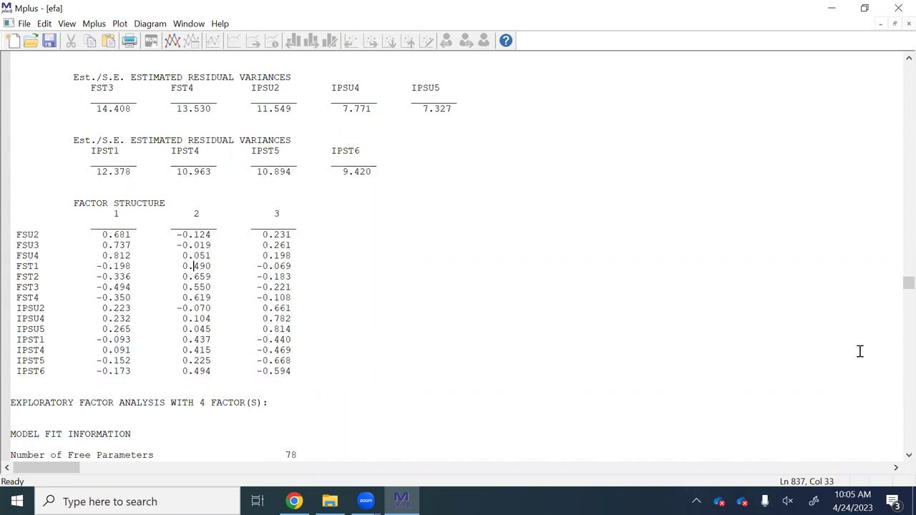
click(903, 455)
click(902, 455)
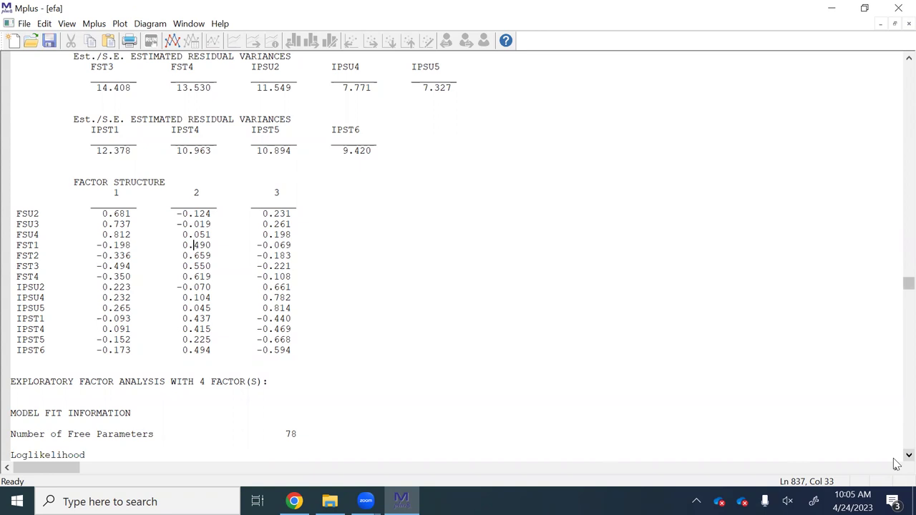
Scroll to the four-factor FACTOR STRUCTURE table and select the FSU2–FSU4 rows (0.693–0.801 on factor 1)
scroll(896, 464, down, 7)
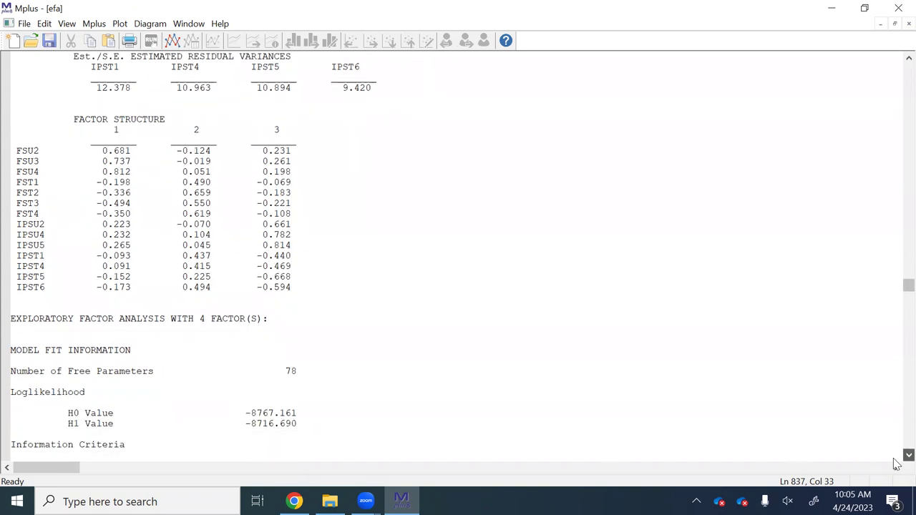
scroll(896, 464, down, 7)
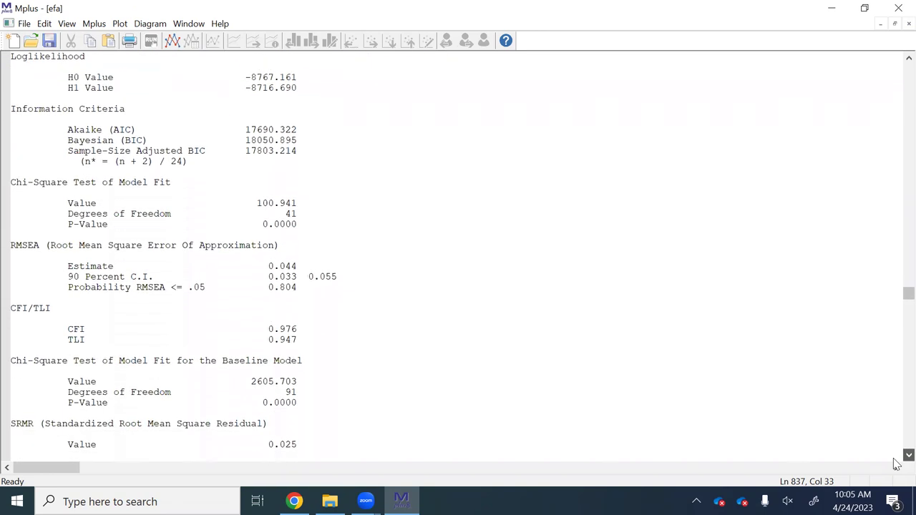
scroll(896, 463, down, 12)
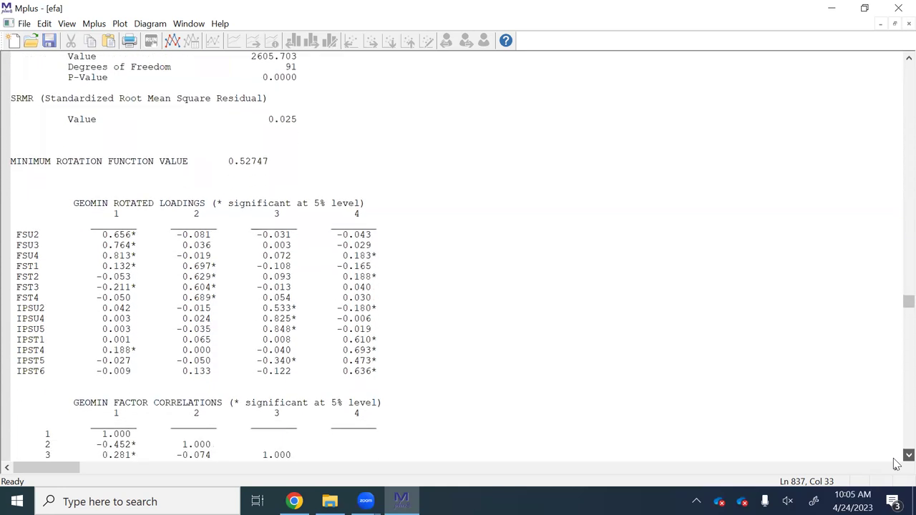
scroll(896, 464, down, 10)
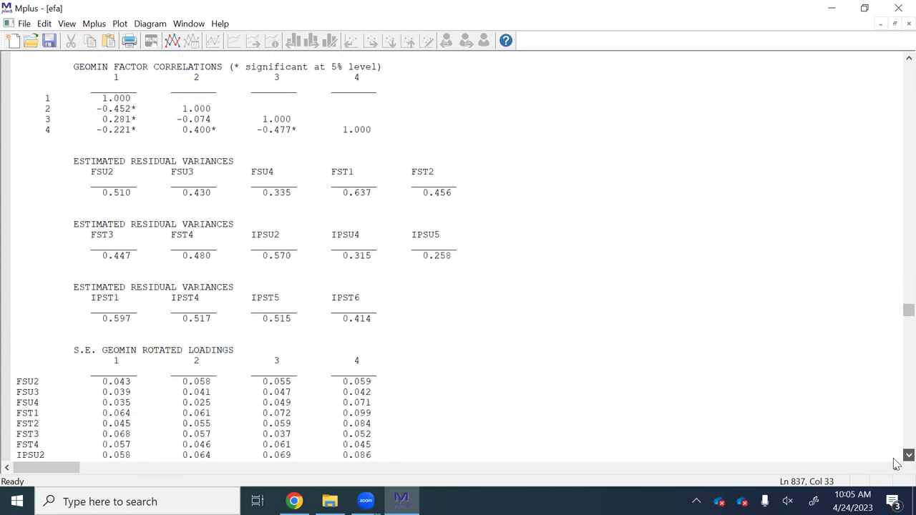
scroll(896, 464, down, 8)
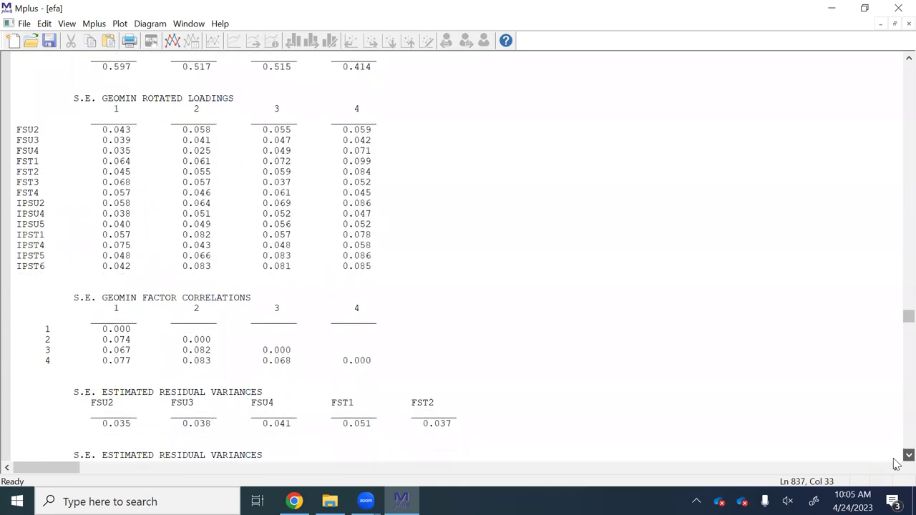
scroll(896, 463, down, 8)
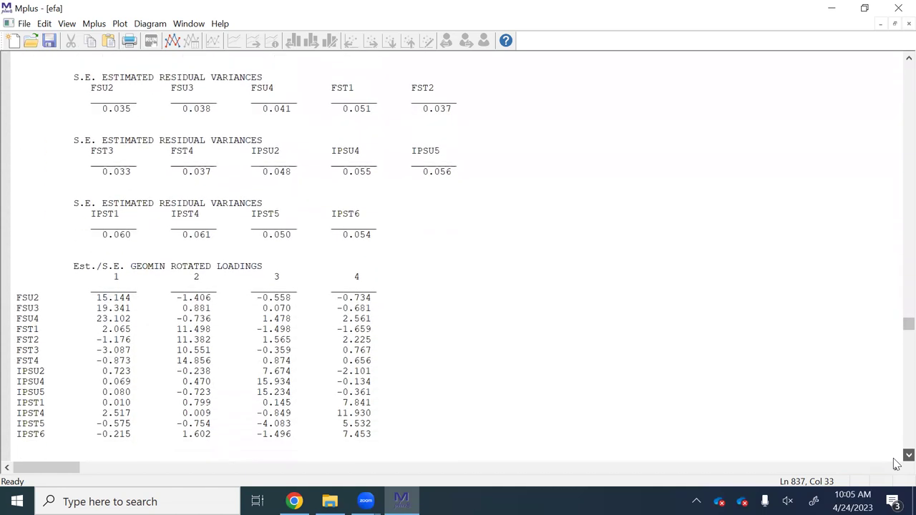
scroll(896, 463, down, 2)
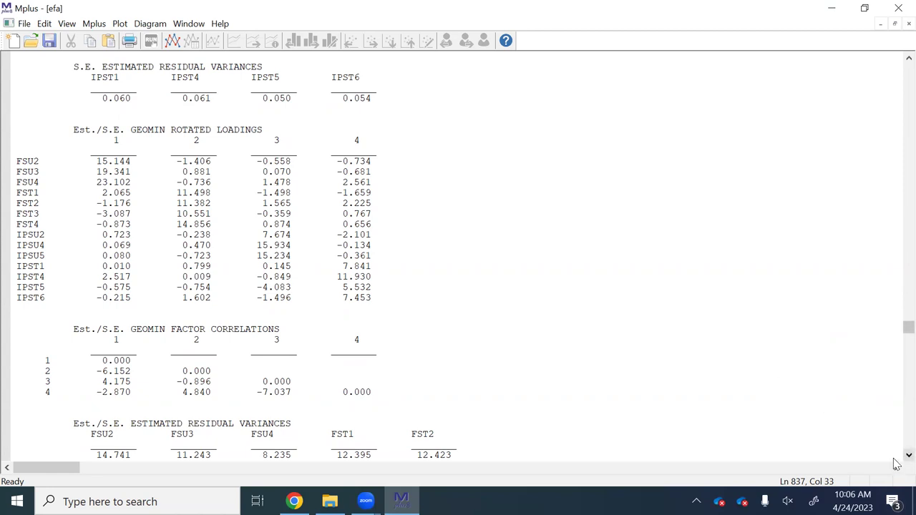
scroll(896, 465, down, 5)
scroll(897, 464, down, 9)
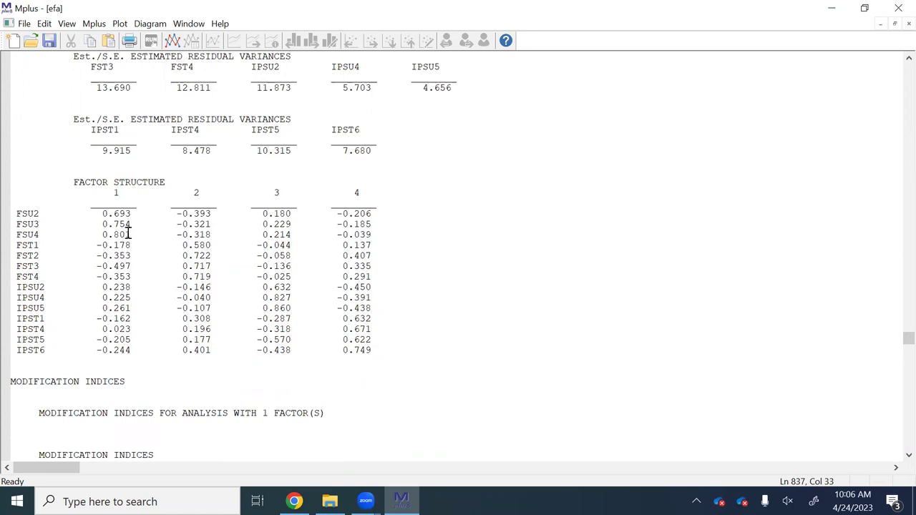
drag(129, 234, 102, 214)
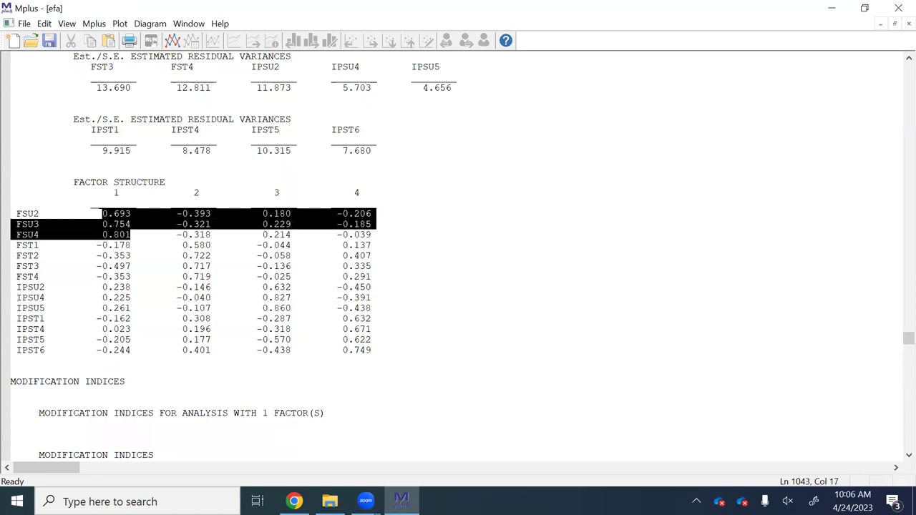
click(181, 246)
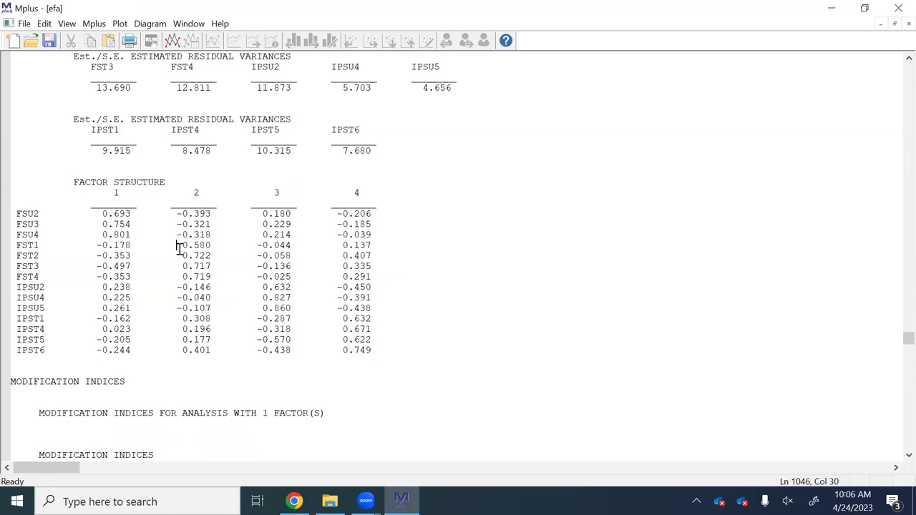
drag(181, 246, 213, 276)
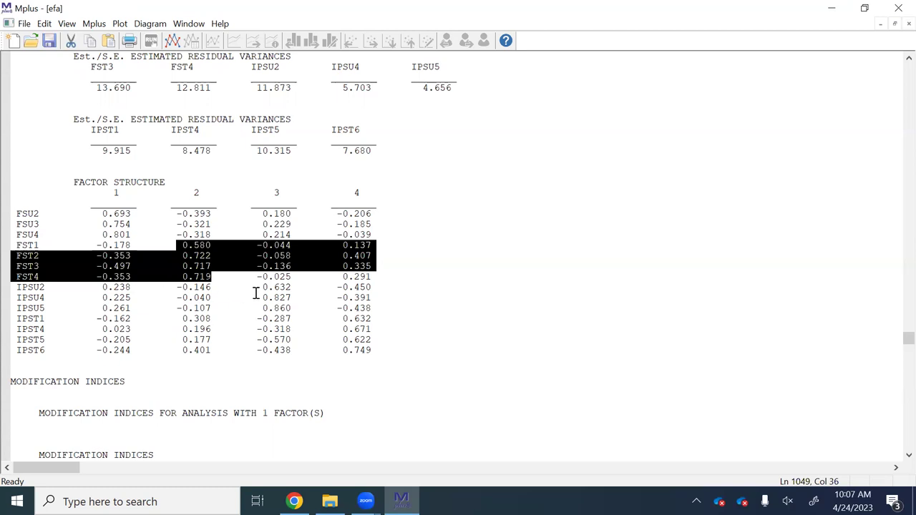
drag(264, 288, 375, 310)
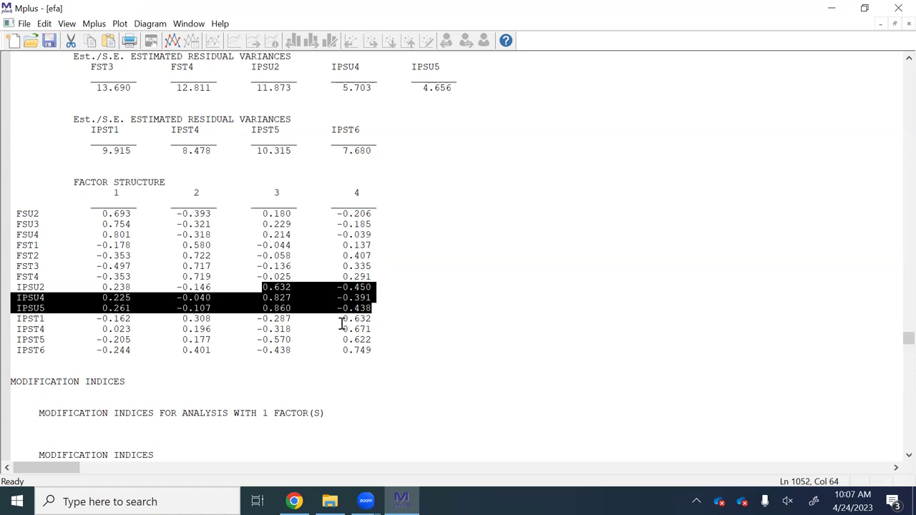
drag(342, 319, 373, 351)
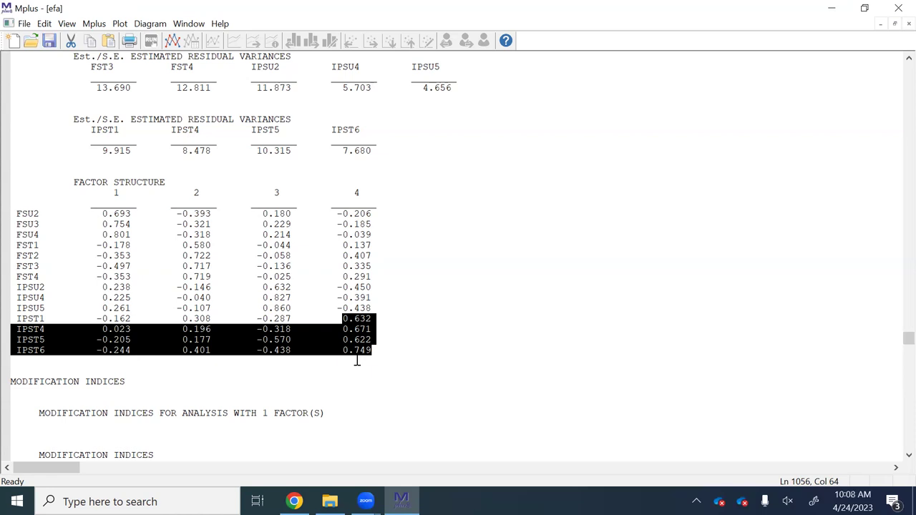
click(383, 348)
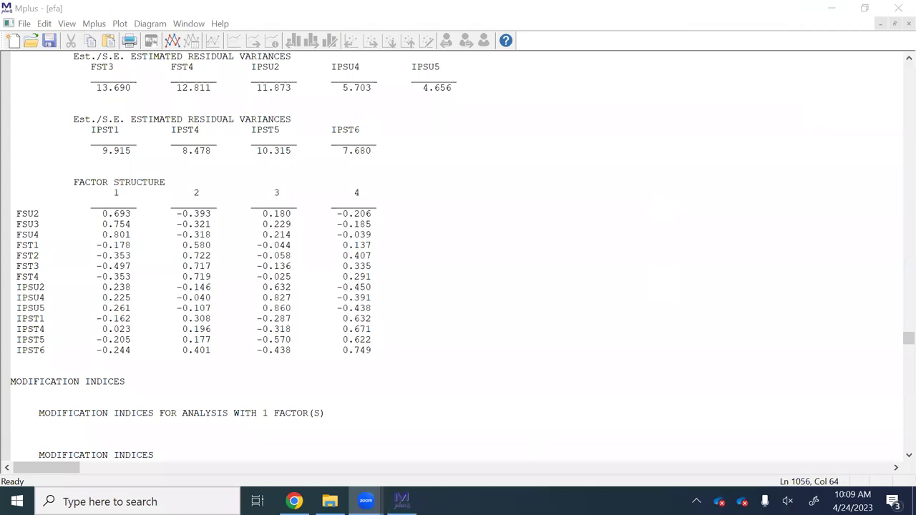
Navigate in File Explorer from PR mplus into Aim 1 LCA > HRS > FULL LCA
key(alt+Tab)
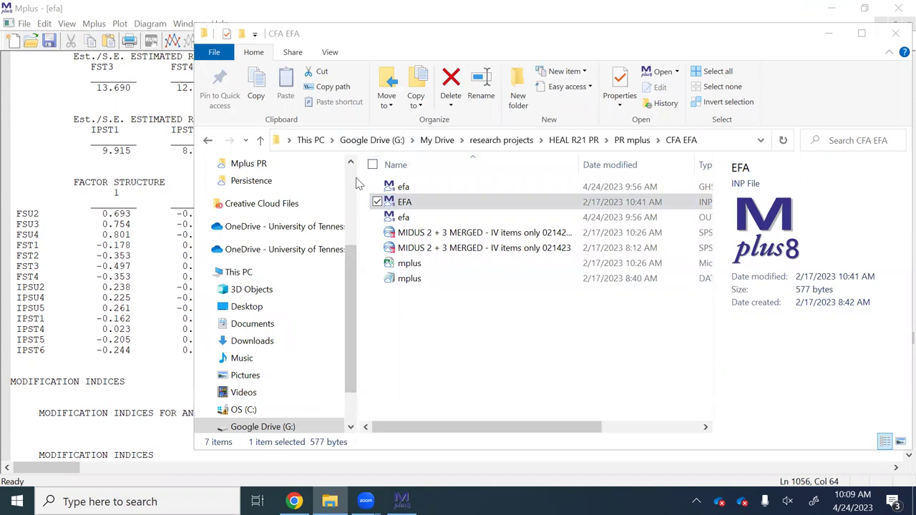
click(632, 140)
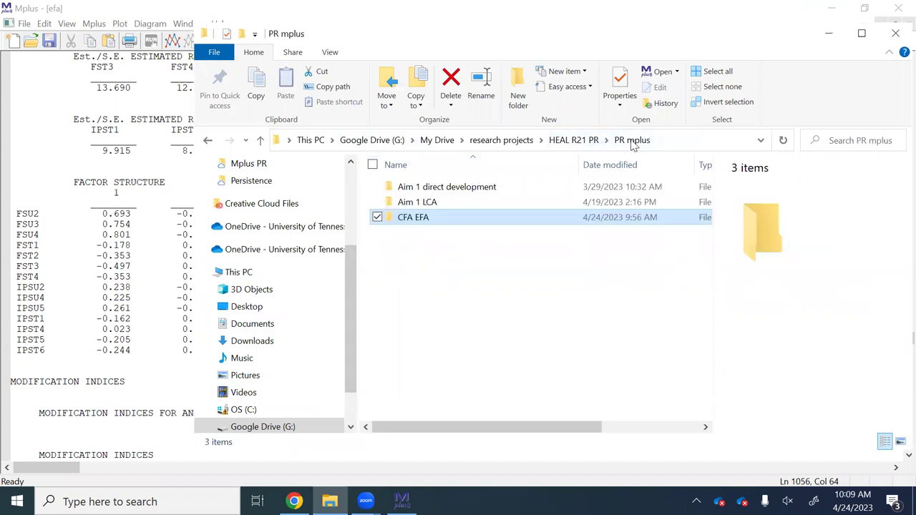
click(538, 203)
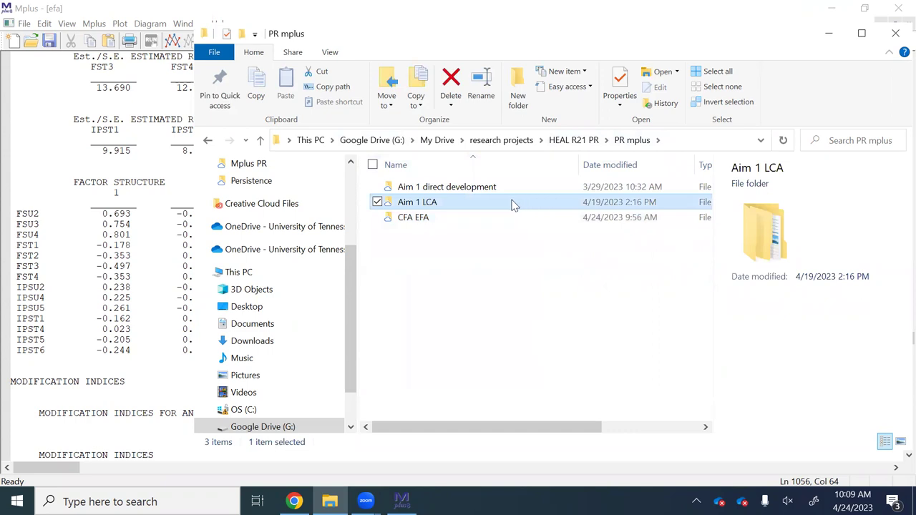
double_click(512, 206)
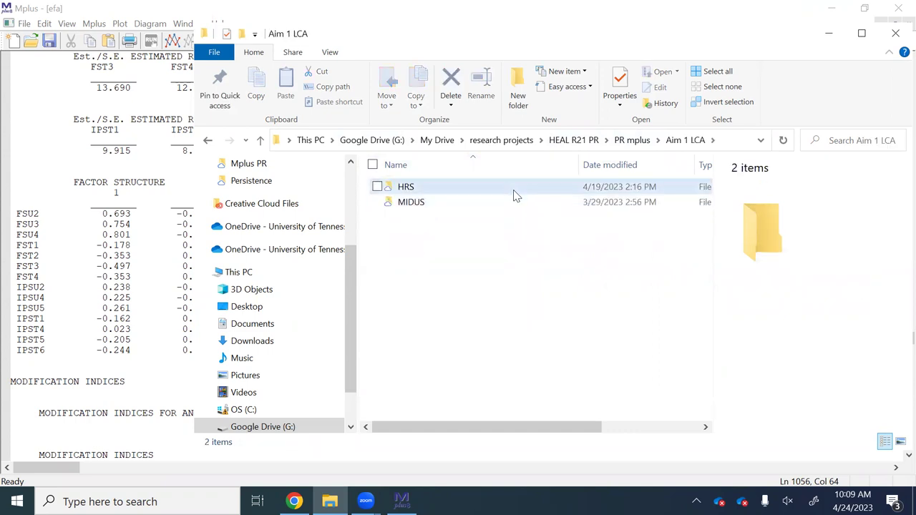
double_click(513, 189)
double_click(481, 206)
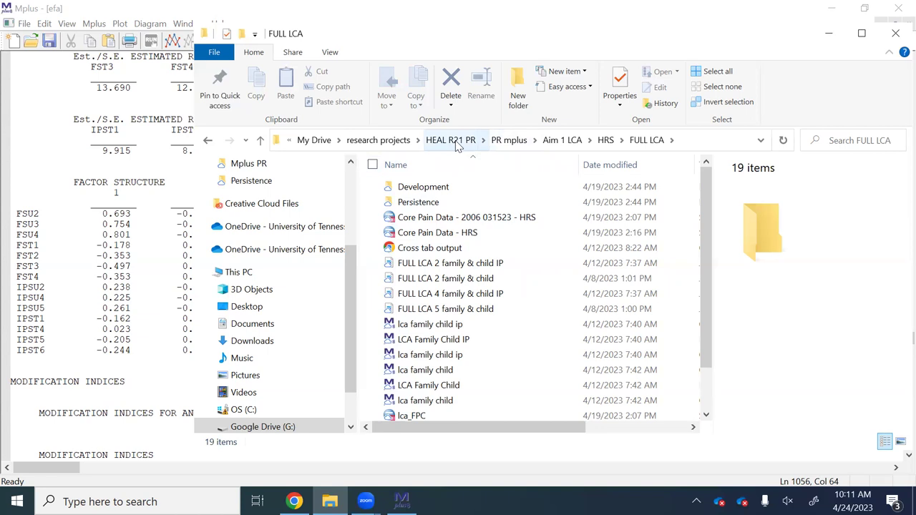
click(136, 501)
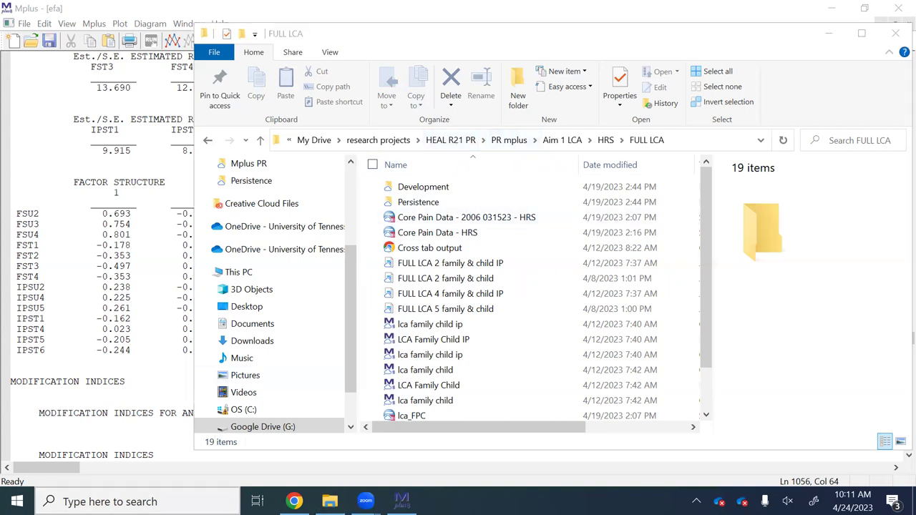
Launch a new File Explorer via search 'file' and navigate to HEAL R21 PR > NIA HEAL R21 > Analyses
text(file)
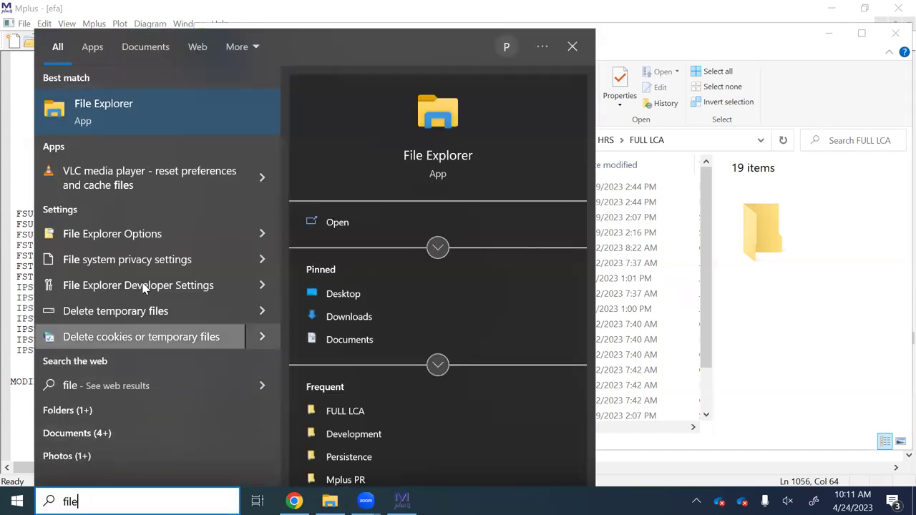
click(157, 123)
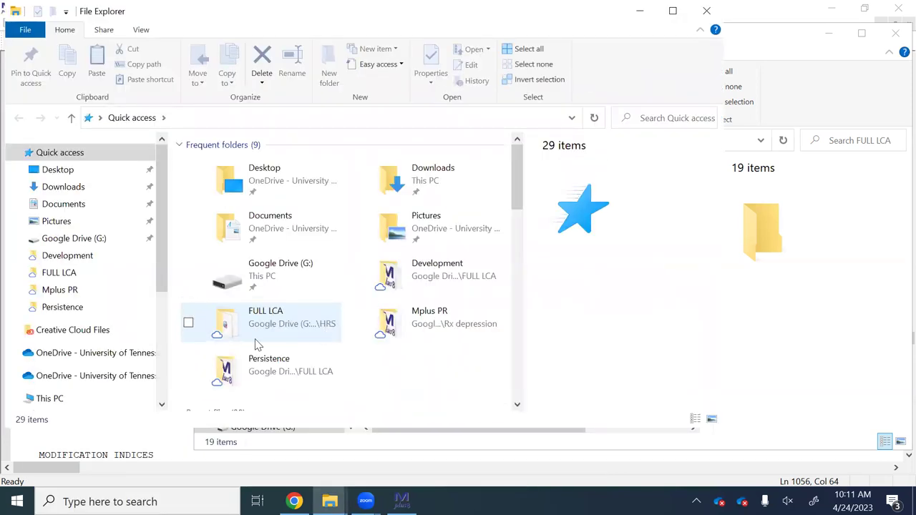
scroll(265, 337, down, 4)
scroll(214, 347, up, 4)
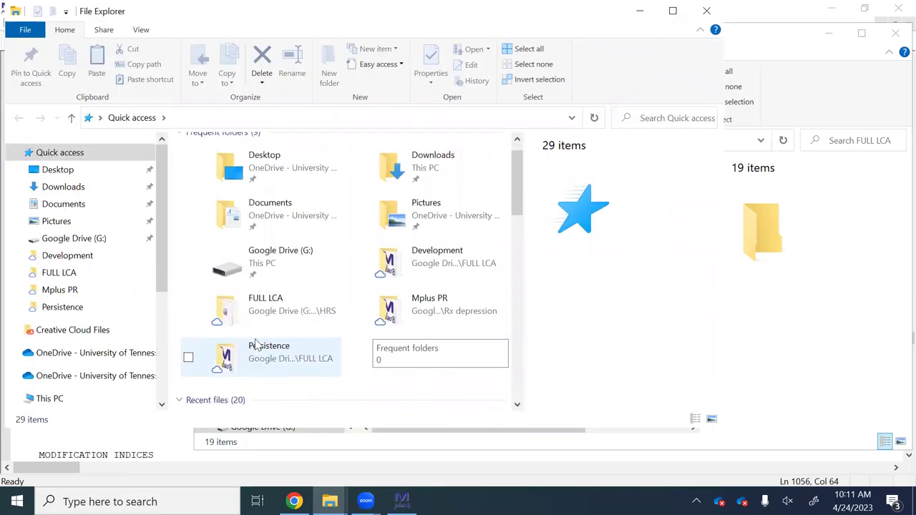
click(92, 274)
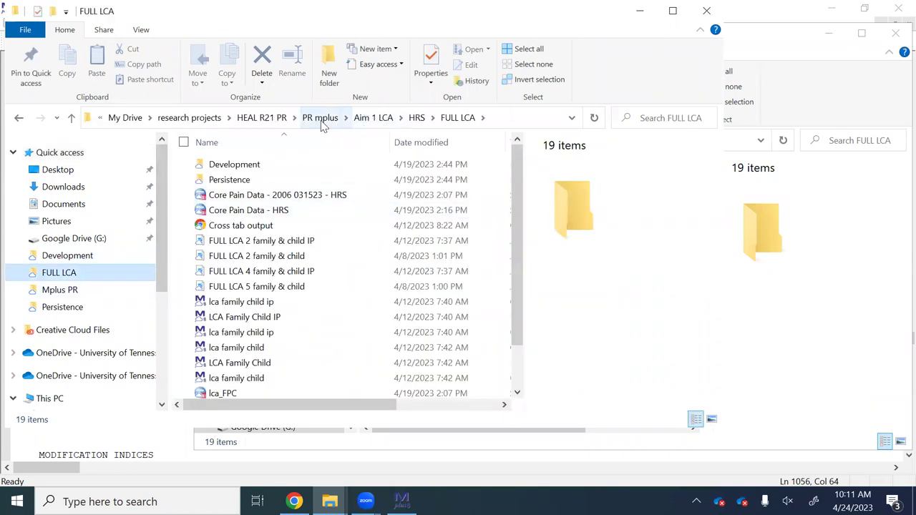
click(276, 119)
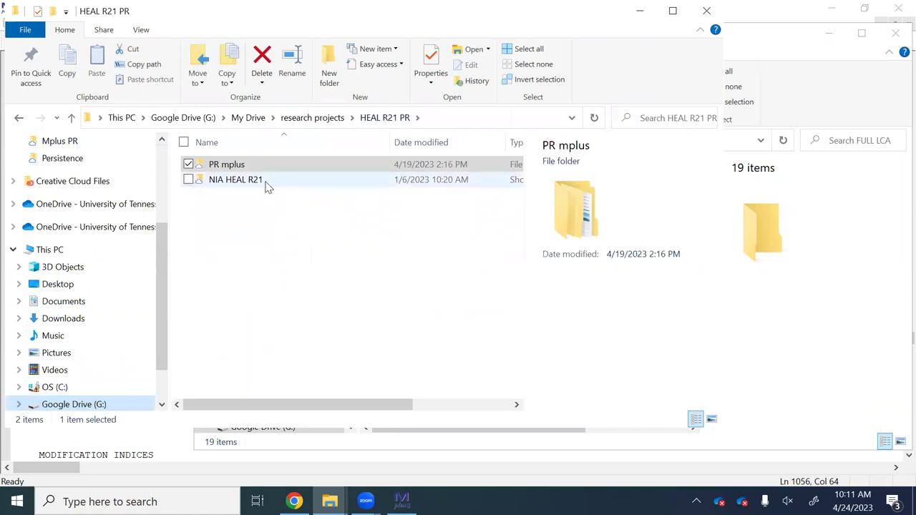
double_click(268, 181)
click(279, 187)
double_click(279, 189)
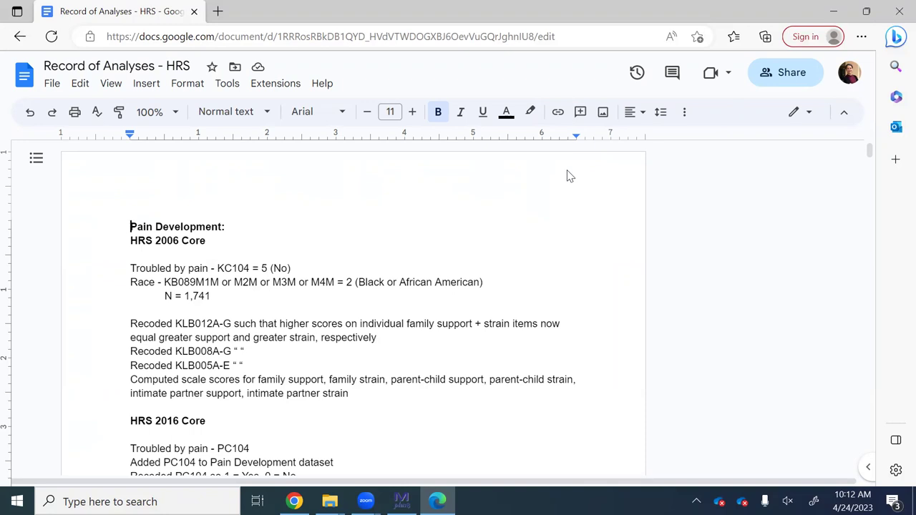
Scroll the Record of Analyses - HRS document to the Family & Child LCA table (N = 794)
scroll(561, 237, down, 7)
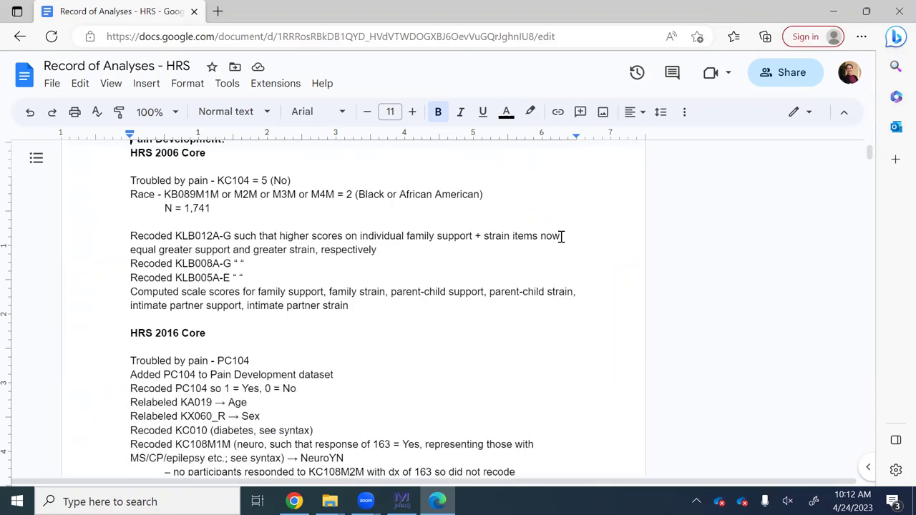
scroll(561, 236, down, 10)
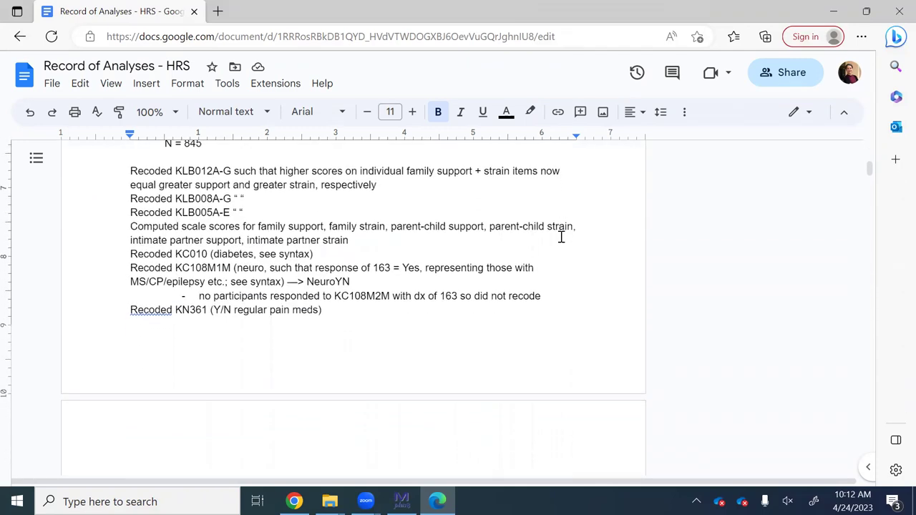
scroll(560, 237, down, 20)
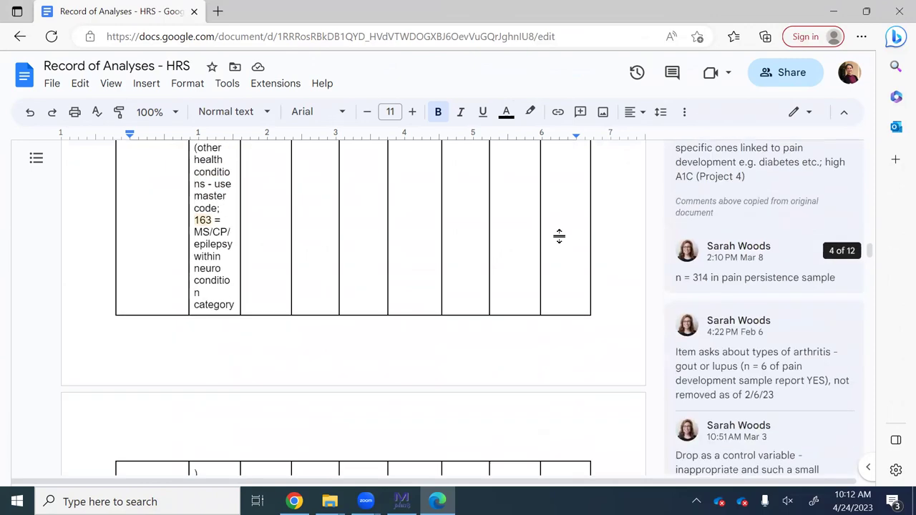
scroll(561, 237, down, 5)
scroll(561, 237, up, 20)
scroll(561, 237, up, 10)
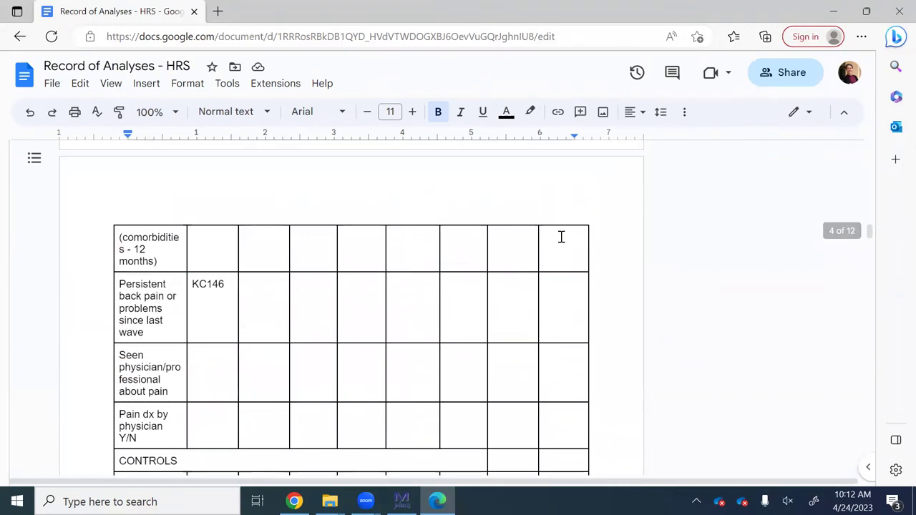
scroll(561, 237, up, 6)
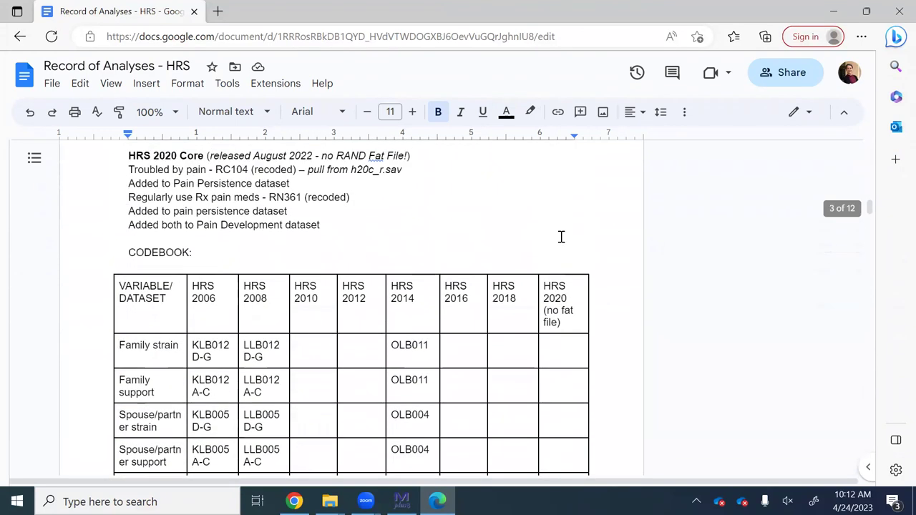
scroll(397, 253, down, 1)
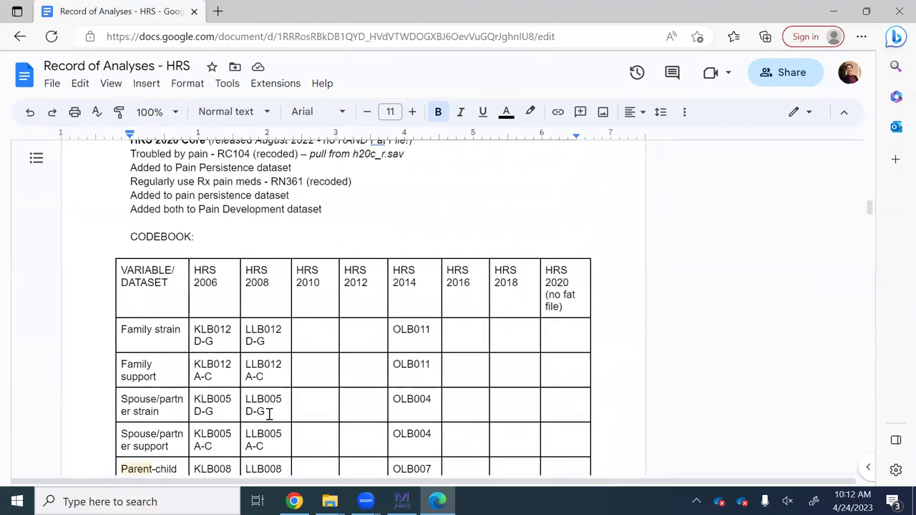
scroll(355, 411, down, 7)
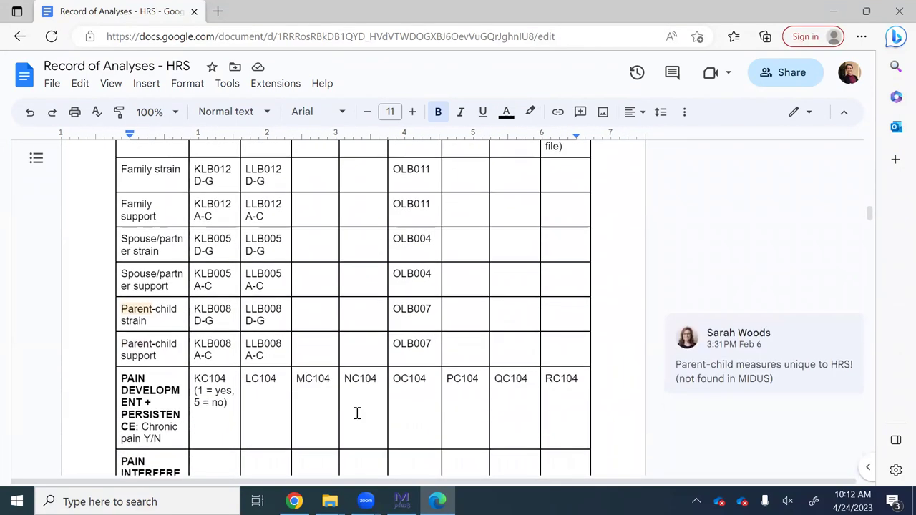
scroll(356, 413, down, 12)
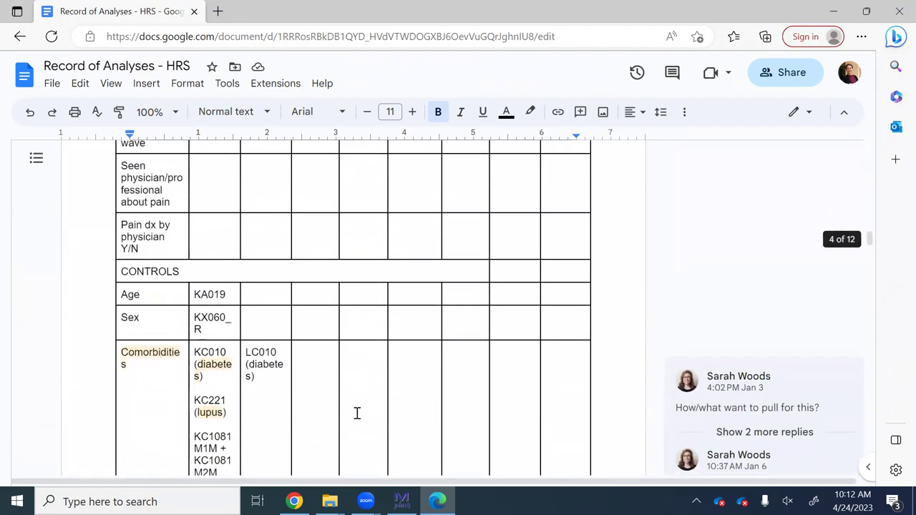
scroll(356, 413, down, 15)
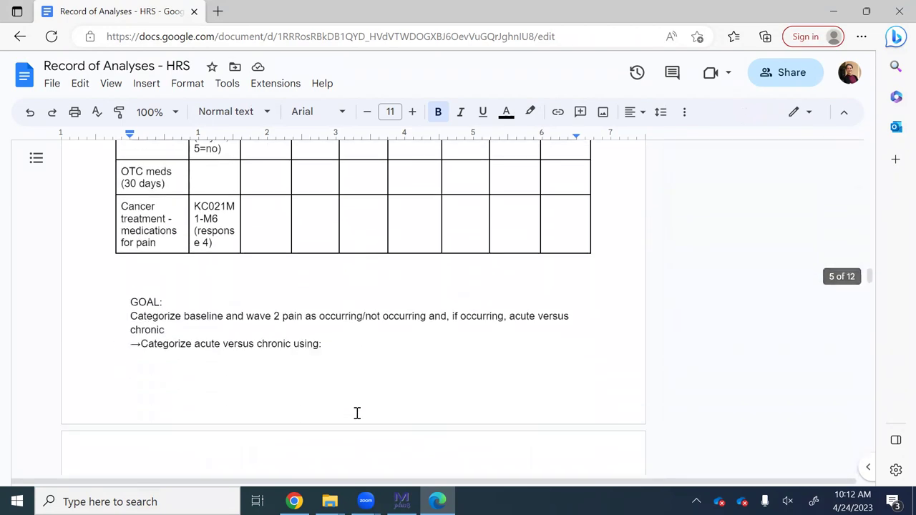
scroll(356, 414, down, 8)
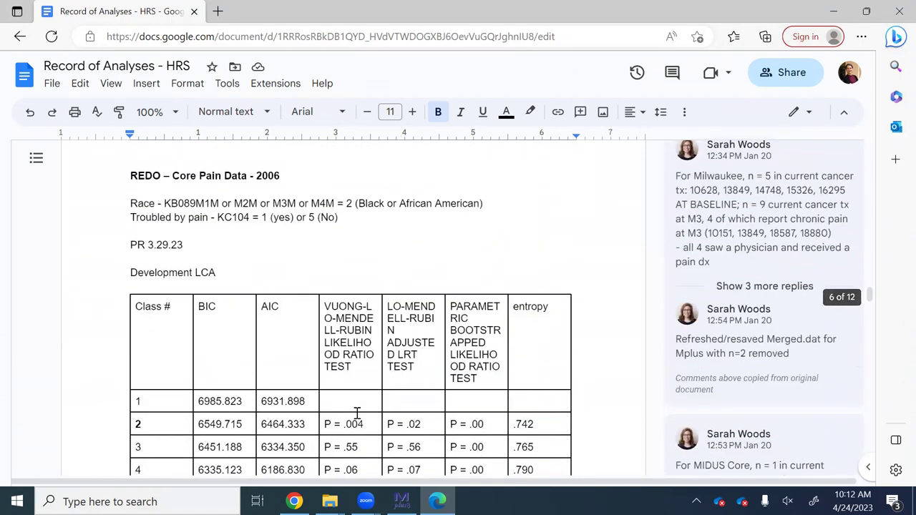
scroll(357, 413, up, 2)
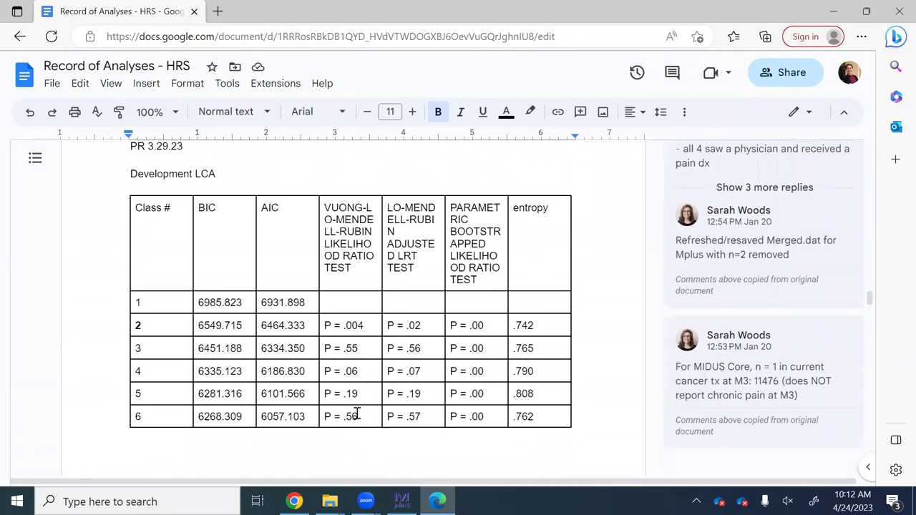
scroll(357, 413, down, 15)
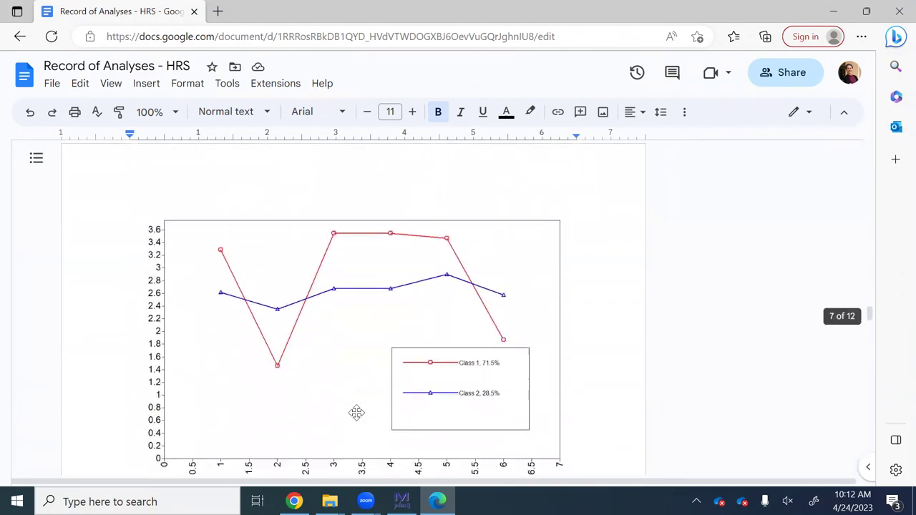
scroll(356, 412, down, 15)
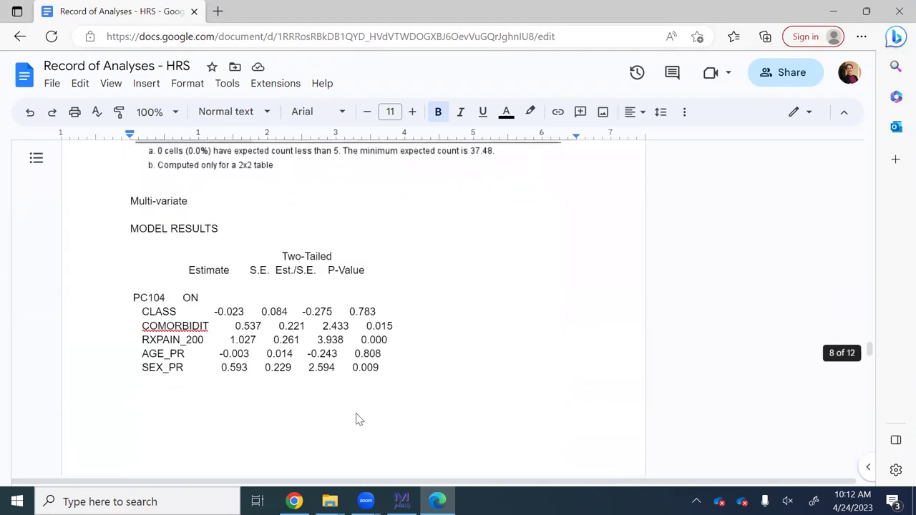
scroll(357, 418, down, 5)
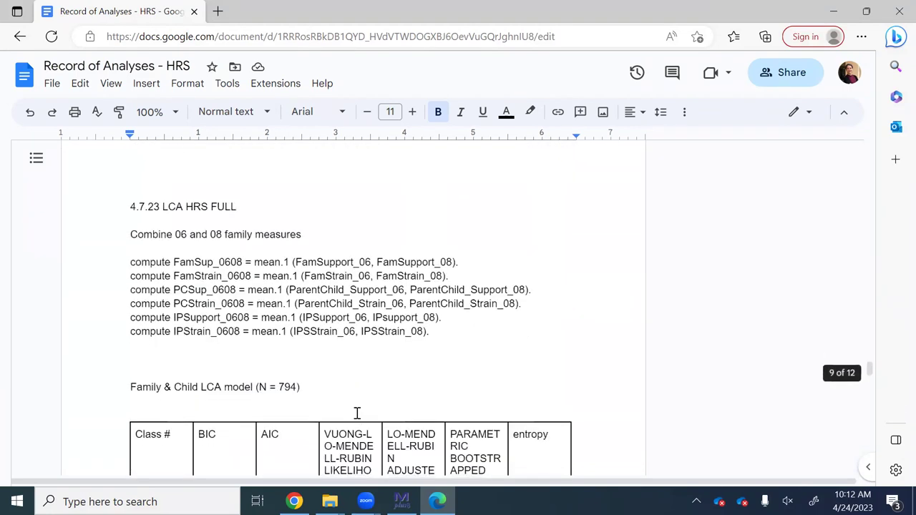
scroll(357, 413, up, 3)
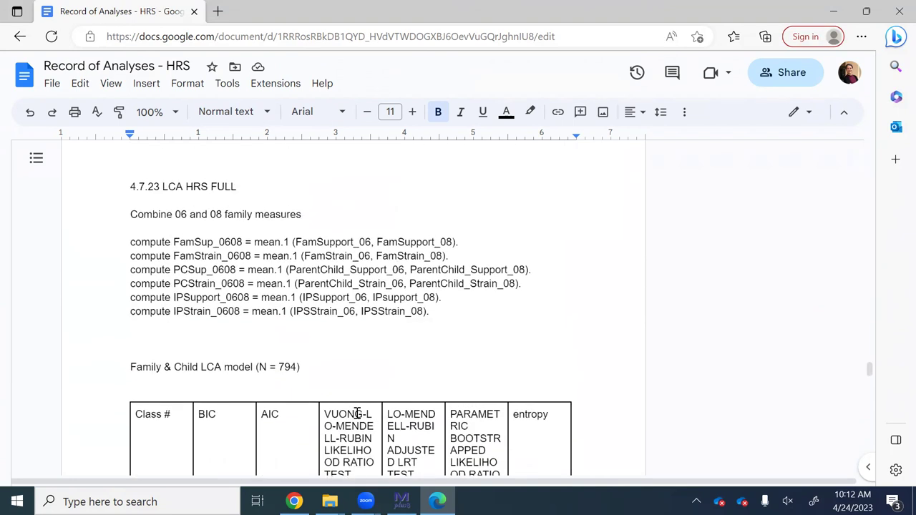
scroll(357, 413, down, 5)
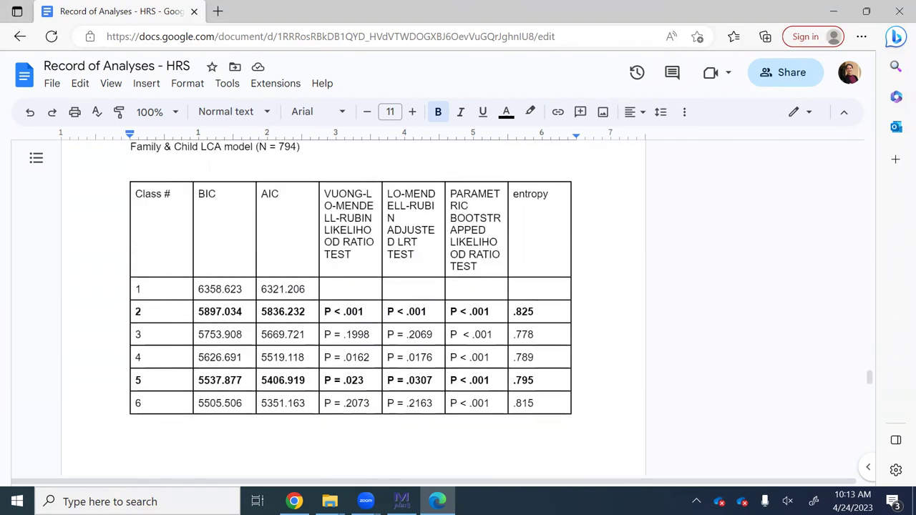
Switch to the FULL LCA folder window and select the lca family child ip output file
key(alt+Tab)
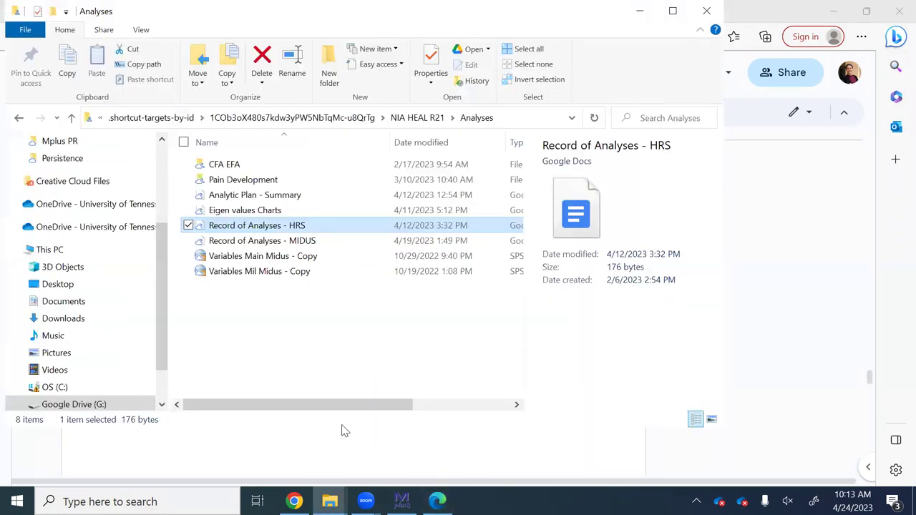
key(alt+Tab)
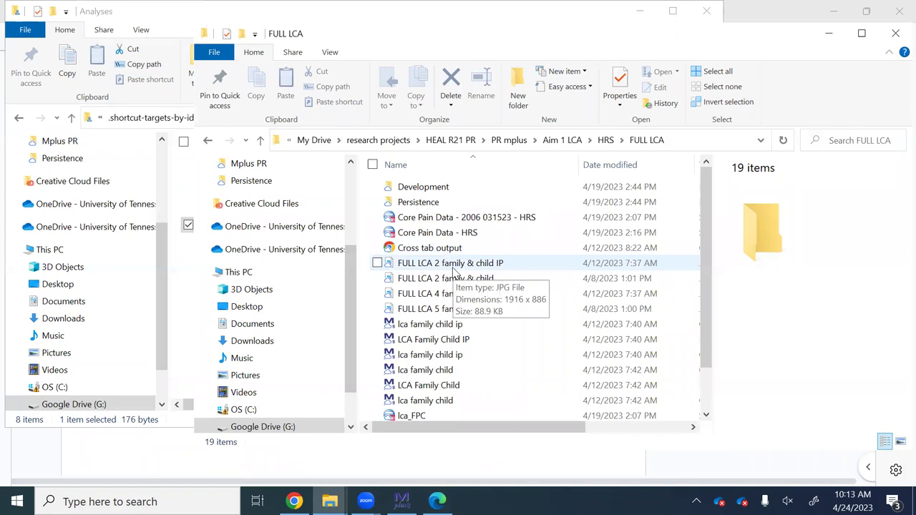
click(430, 264)
right_click(430, 267)
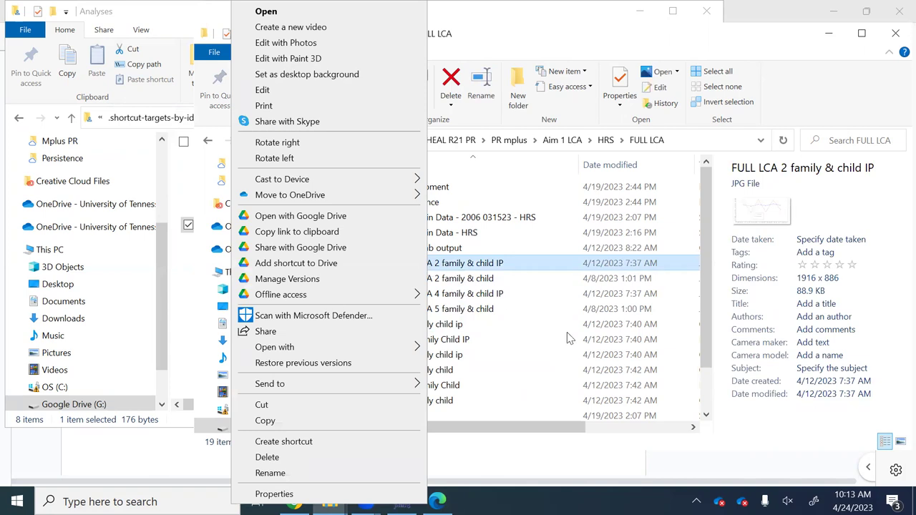
click(548, 355)
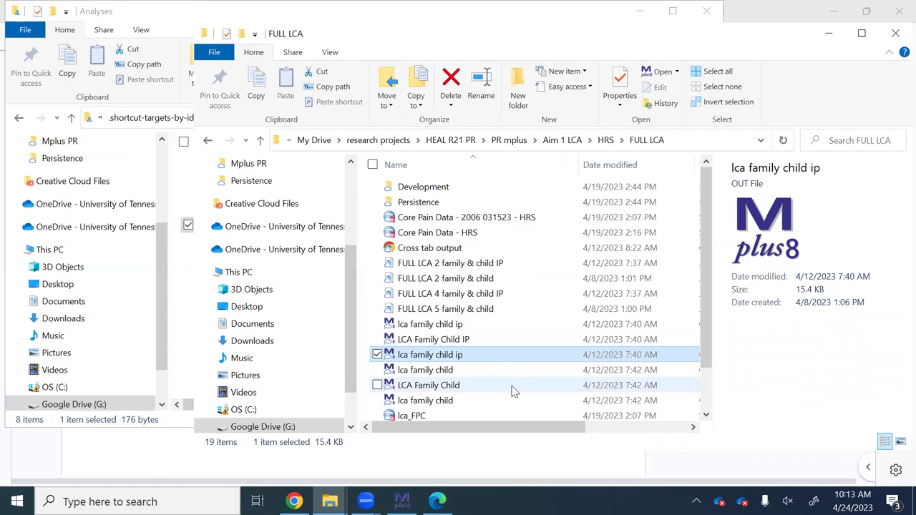
scroll(512, 390, down, 1)
scroll(512, 389, up, 1)
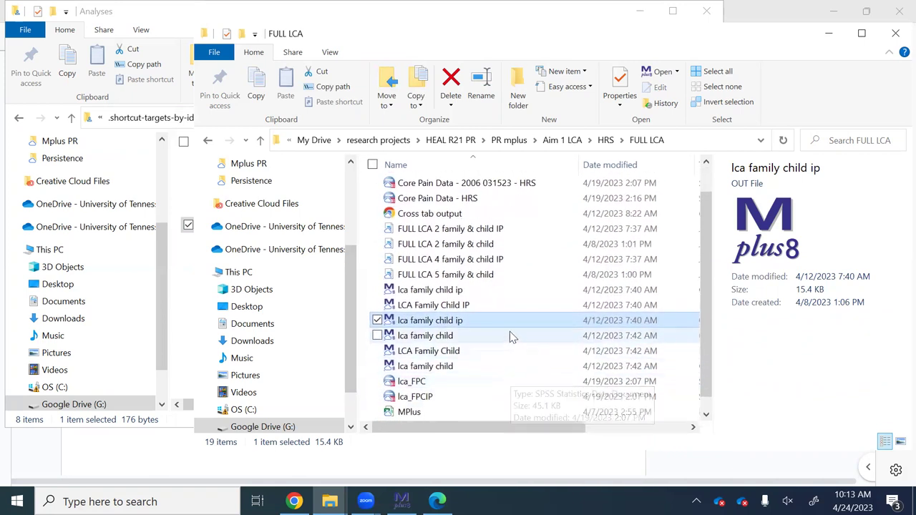
Open LCA Family Child IP in Mplus and review its six 0608 usevariables with classes = c(2)
double_click(510, 304)
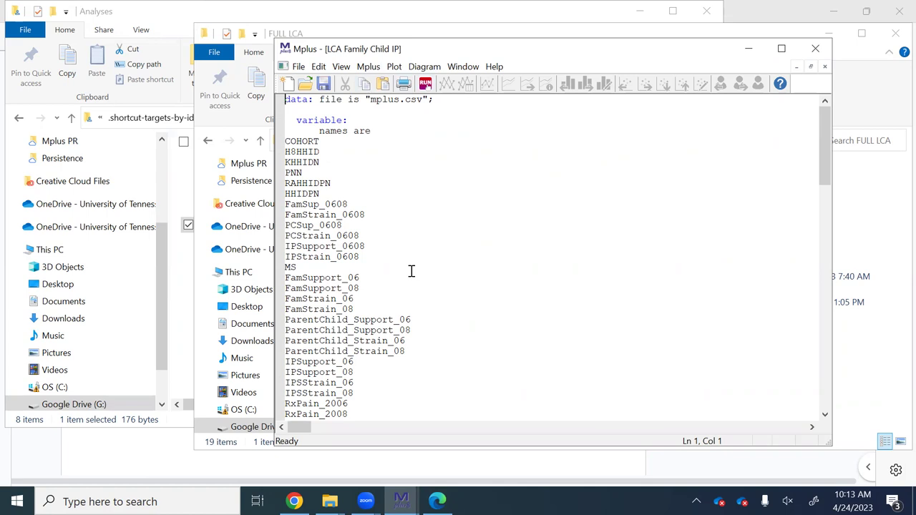
drag(827, 154, 828, 339)
drag(363, 313, 286, 256)
click(400, 302)
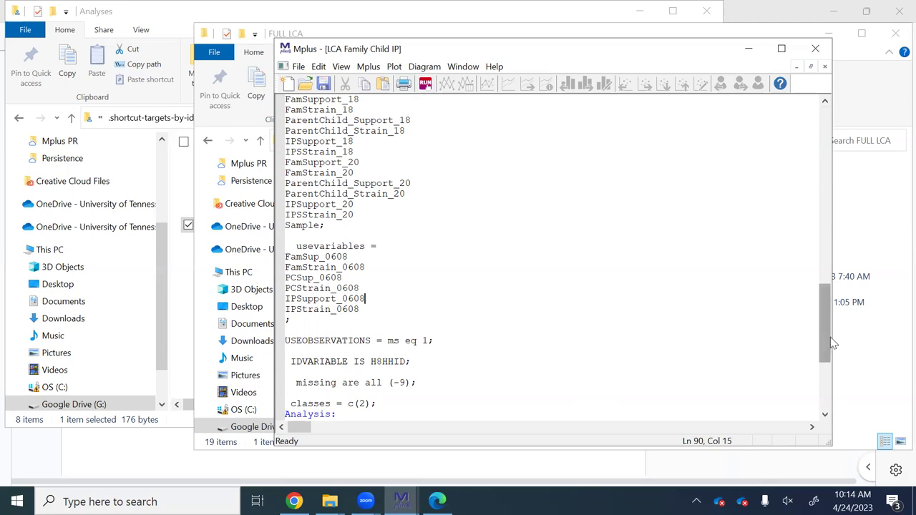
Change the input line classes = c(2); to classes = c(1); under TYPE=mixture
drag(830, 337, 826, 362)
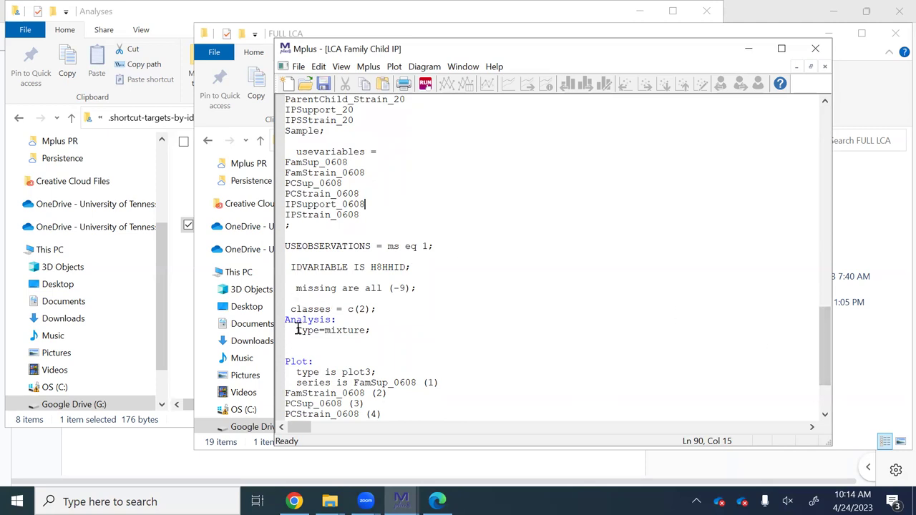
drag(290, 308, 382, 309)
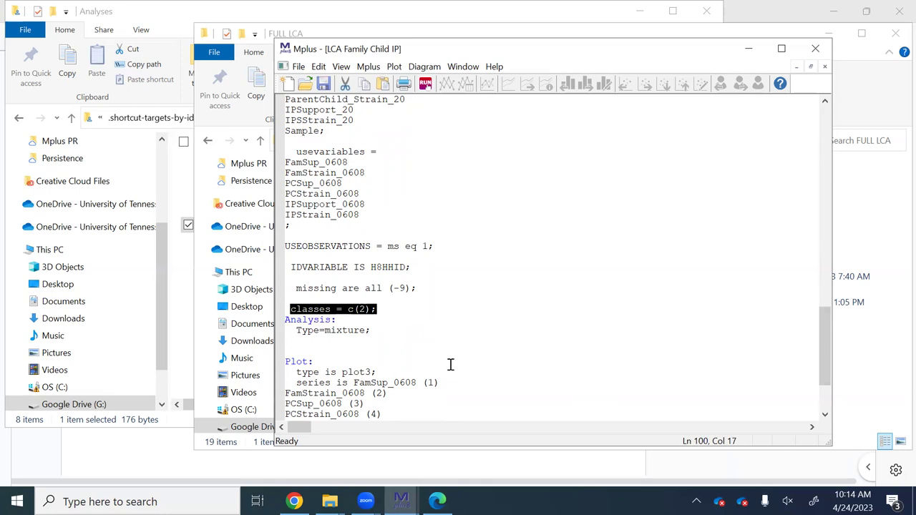
click(344, 319)
click(365, 309)
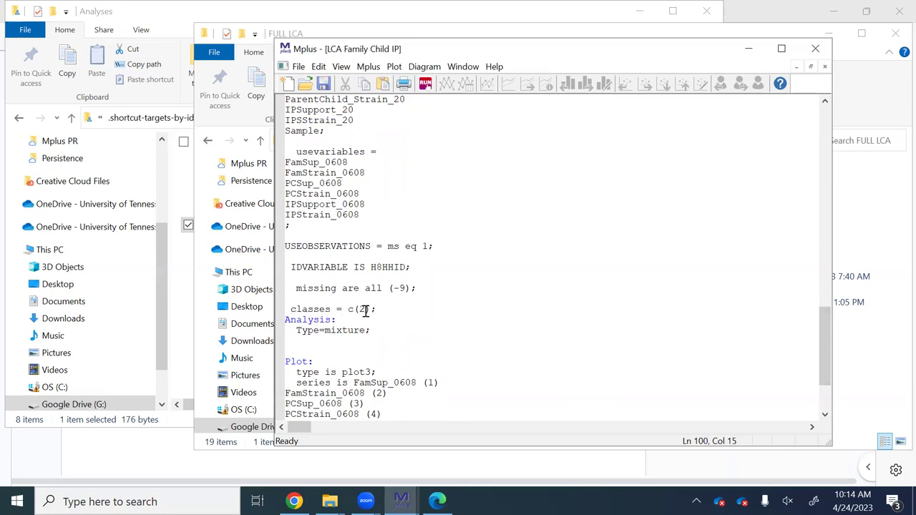
key(BackSpace)
text(1)
drag(295, 330, 379, 330)
click(379, 333)
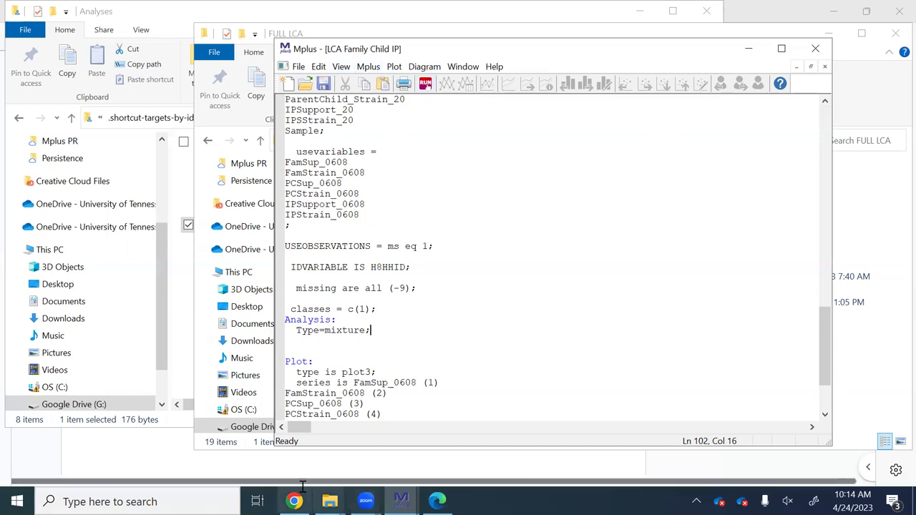
mouse_move(294, 499)
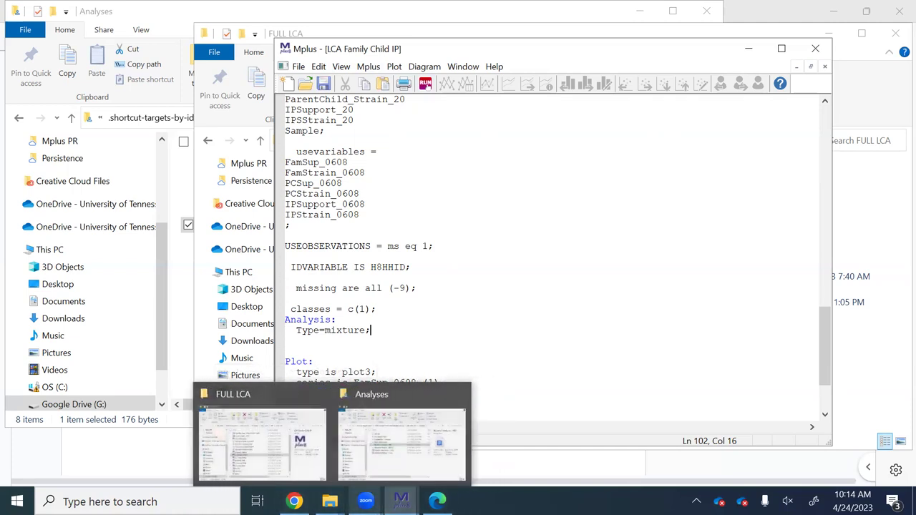
Bring back the Record of Analyses - HRS document and review its Family & Child LCA entropy column
click(429, 443)
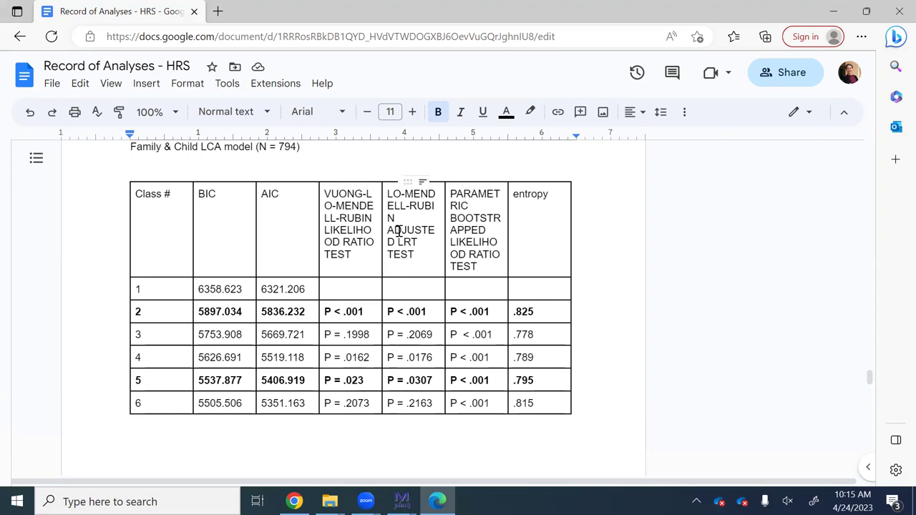
drag(536, 195, 529, 389)
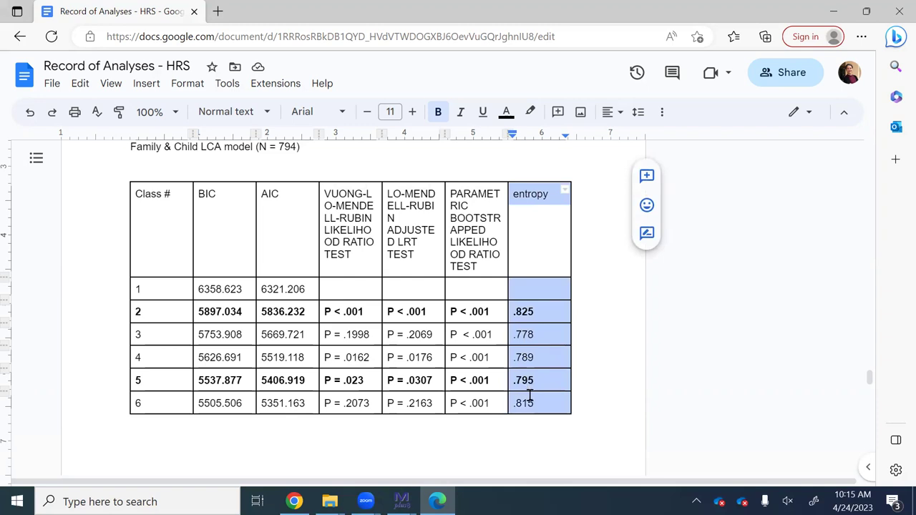
click(605, 374)
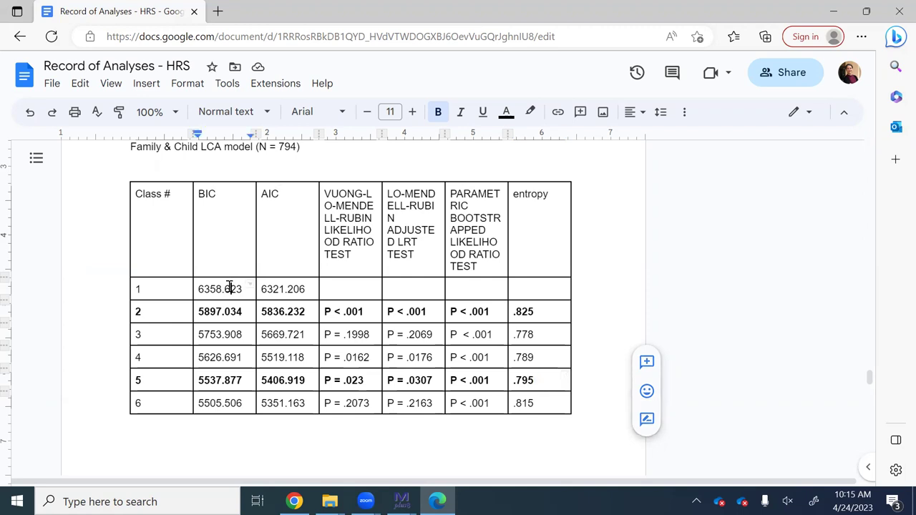
Compare the BIC and AIC values for the 1–4 class rows of the Family & Child LCA table
drag(230, 289, 264, 377)
click(229, 248)
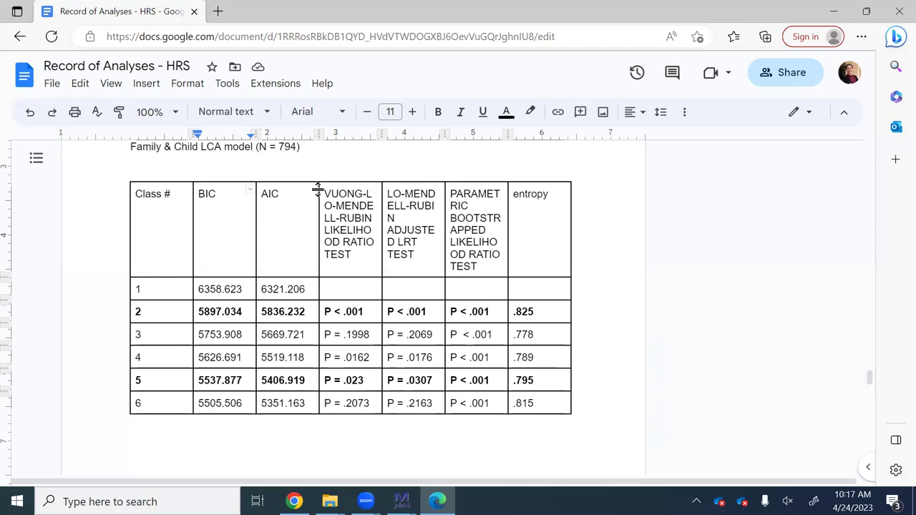
click(401, 501)
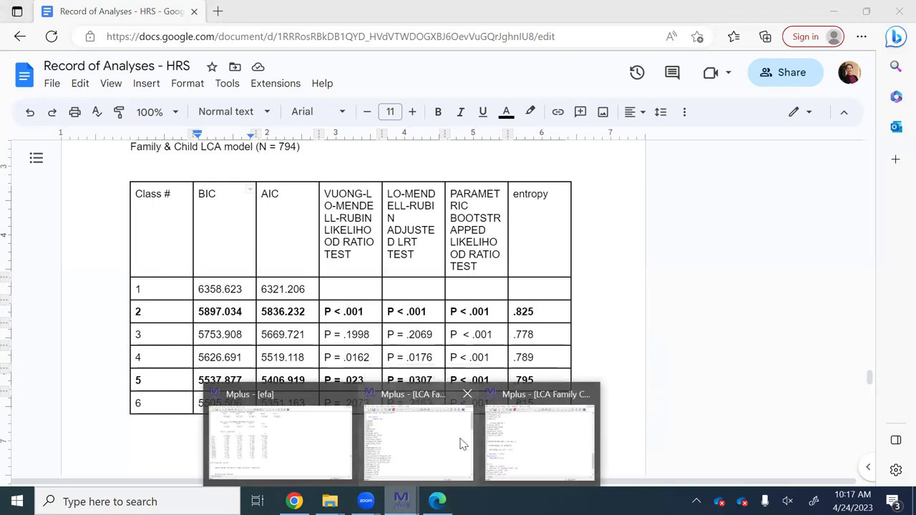
Close the duplicate two-class LCA Family Child IP input window, keeping the c(1) script
click(568, 455)
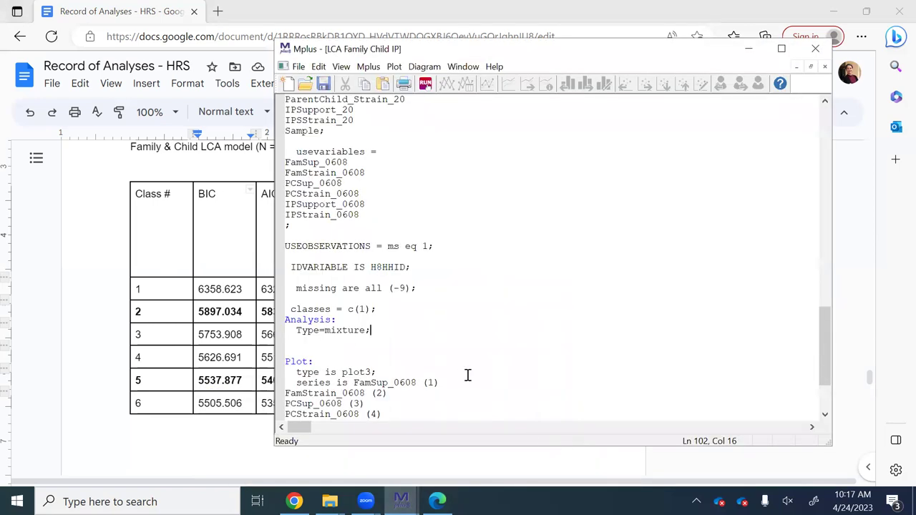
click(401, 500)
click(424, 459)
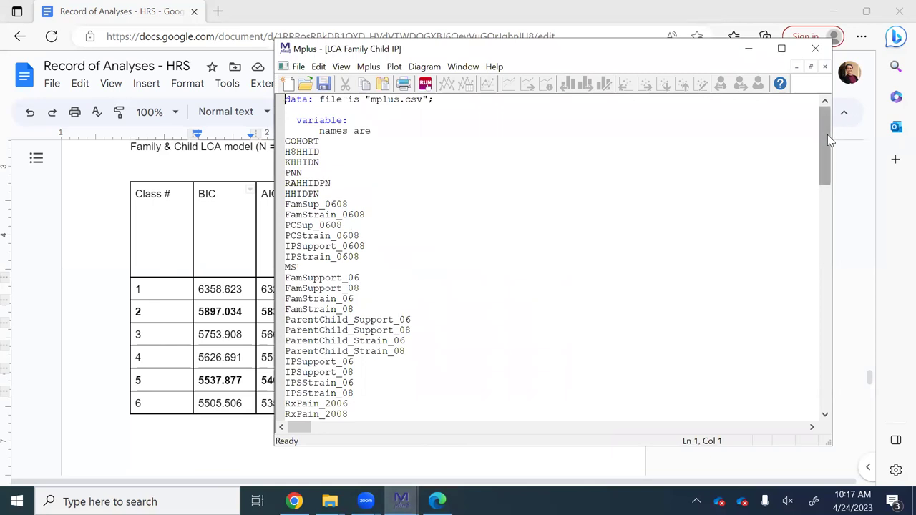
drag(827, 134, 844, 338)
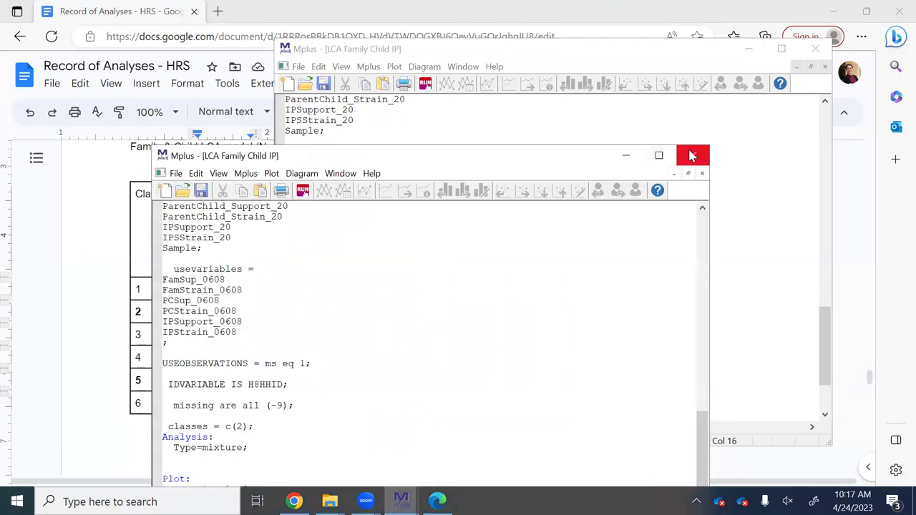
click(691, 156)
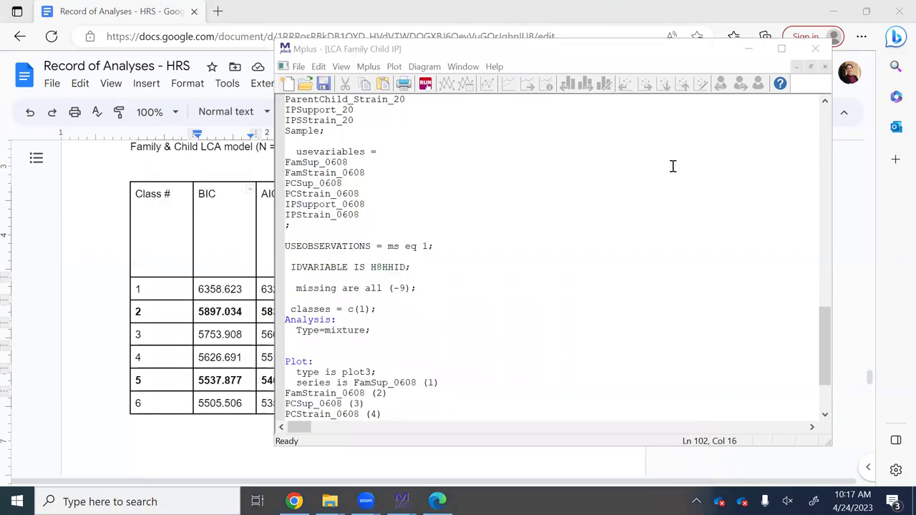
Start running the one-class model but cancel at the save prompt
click(427, 83)
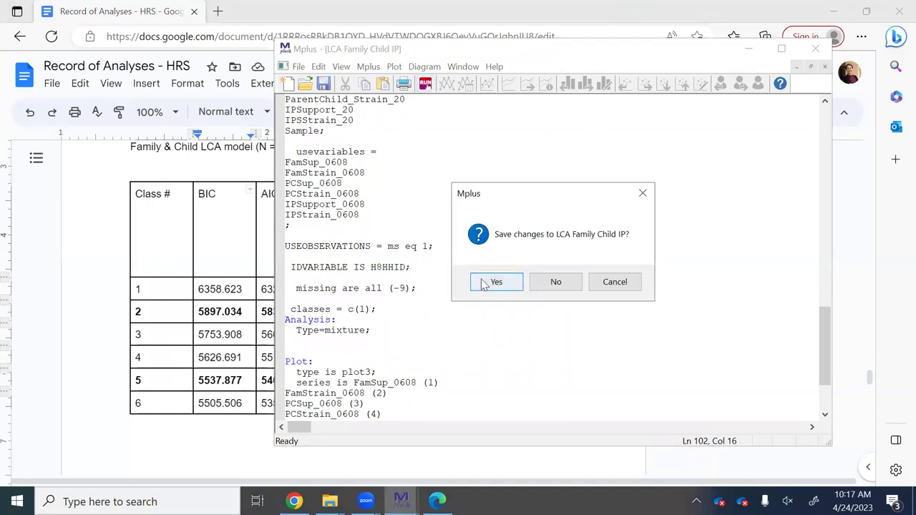
click(613, 282)
drag(382, 411, 377, 372)
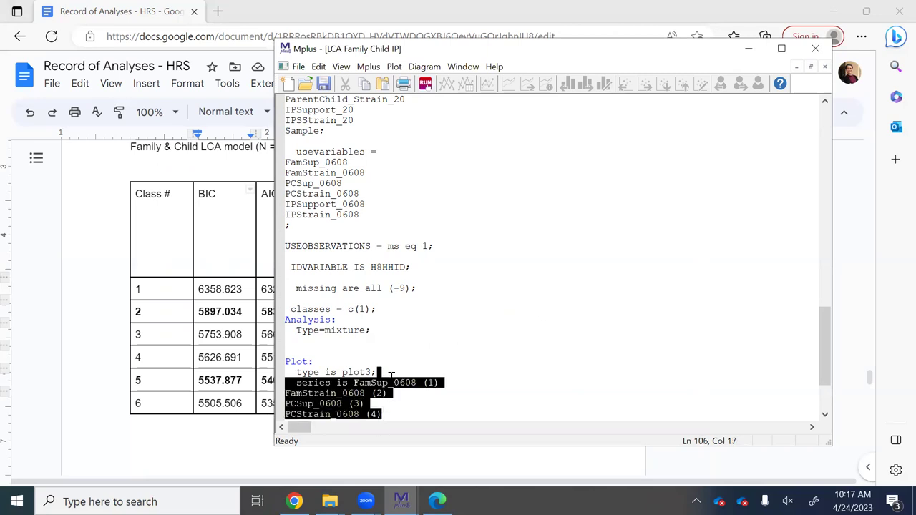
click(682, 375)
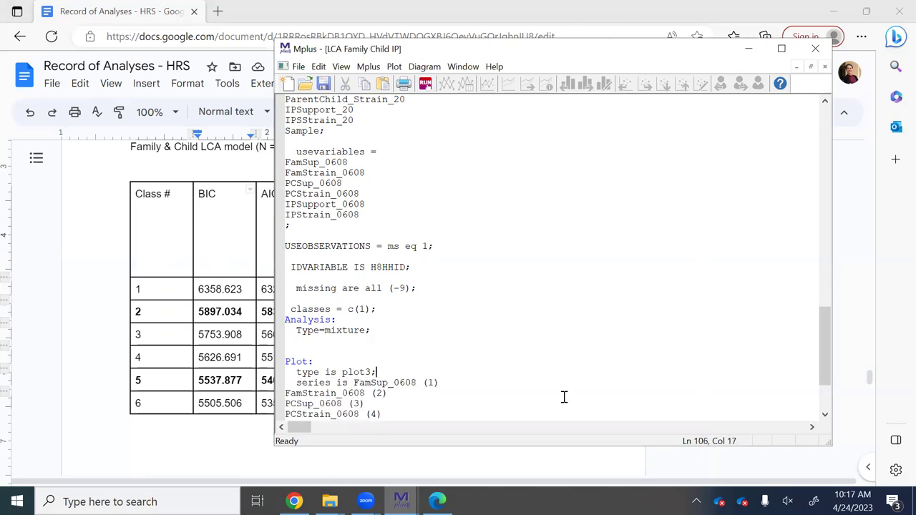
Put '!' at the start of the Savedata, file, save and format lines
drag(827, 345, 828, 365)
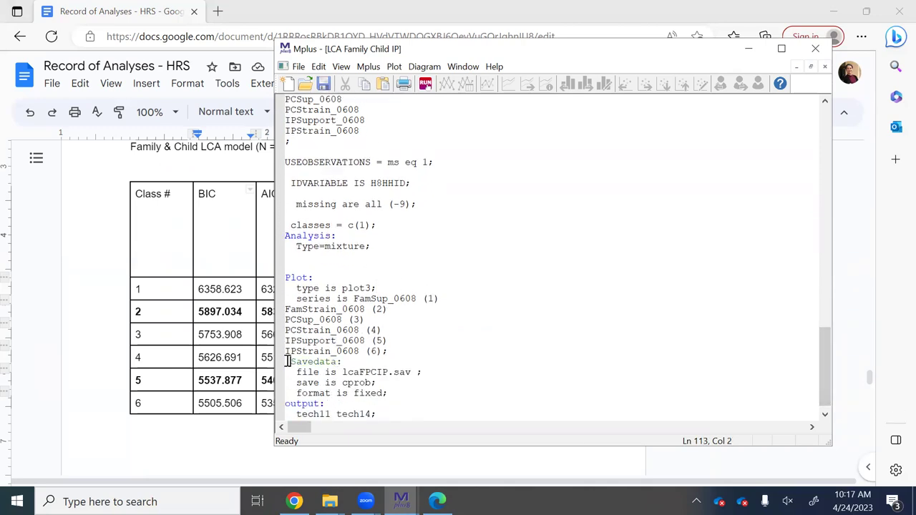
text(!)
key(Down)
text(!)
key(Down)
key(Left)
text(!)
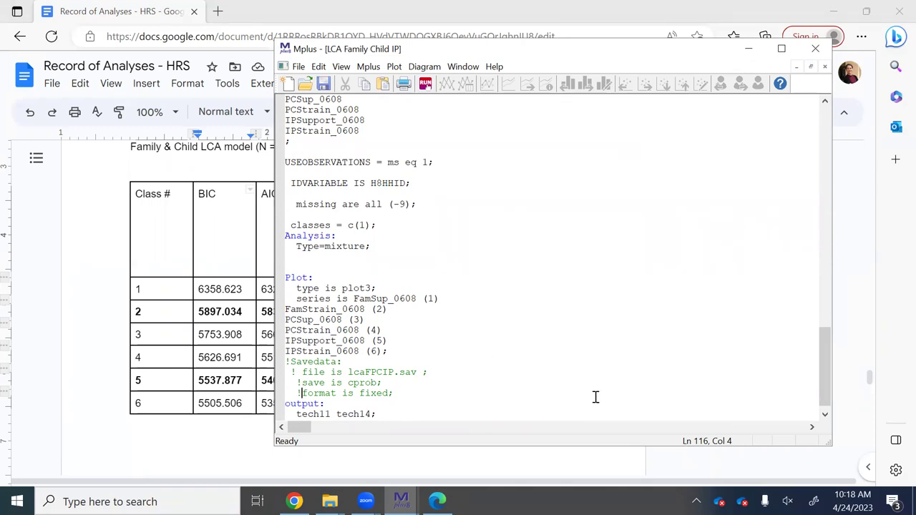
drag(825, 389, 824, 374)
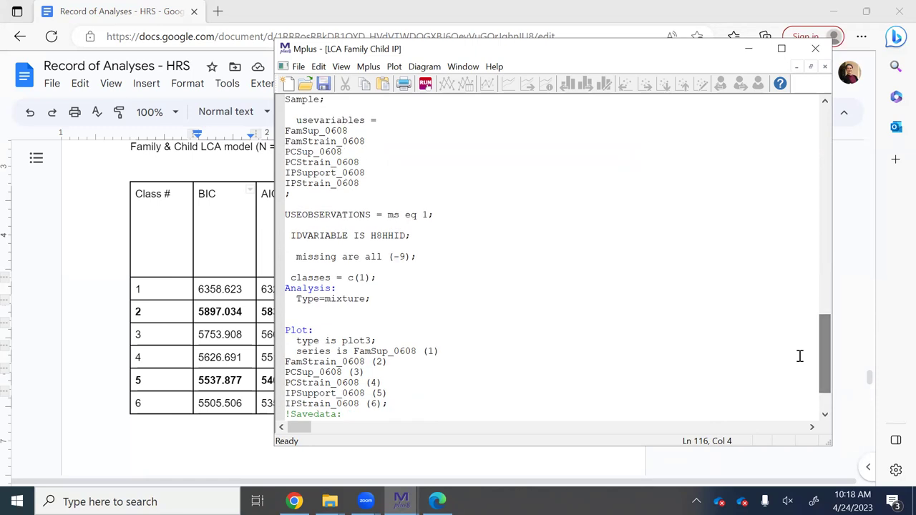
Save and run the one-class model, then scroll to its fit results: AIC 12854.653, BIC 12913.843
click(425, 84)
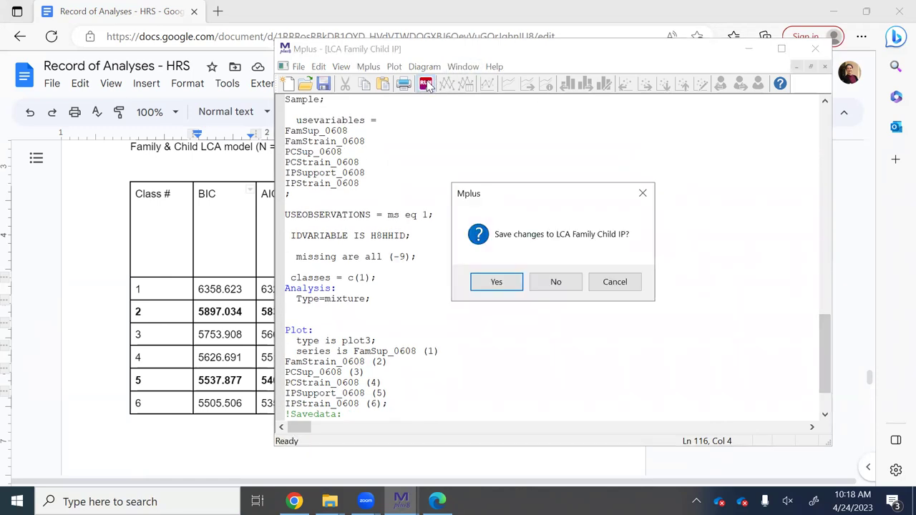
click(480, 282)
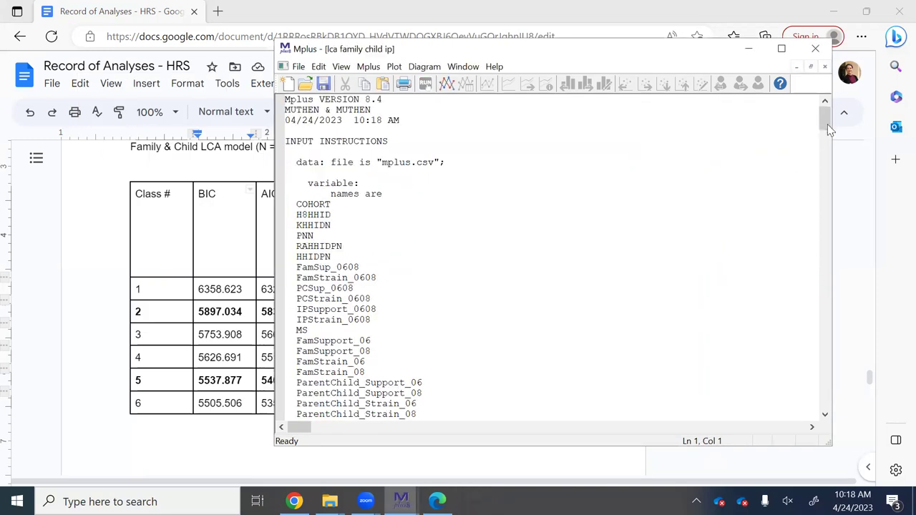
drag(827, 119, 810, 329)
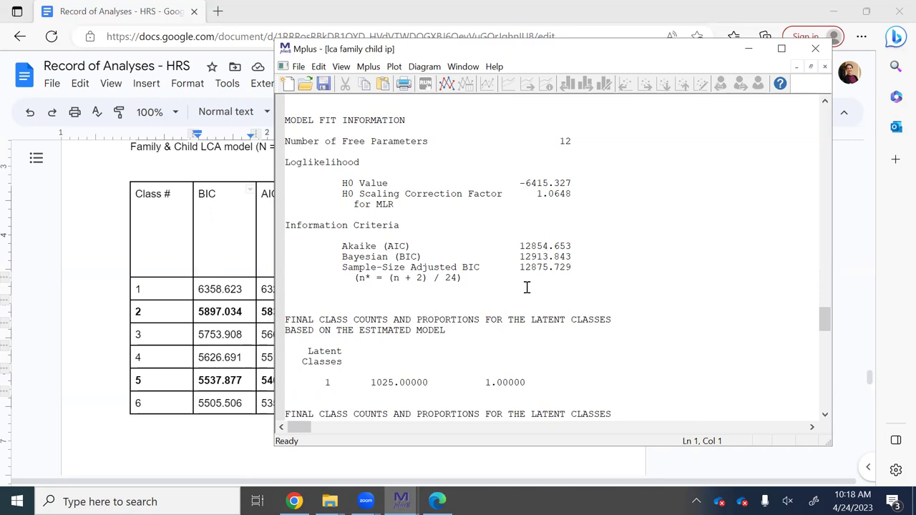
Scroll the analysis record to the Family & Child & IP LCA table, then return to Mplus
click(143, 228)
scroll(235, 318, down, 1)
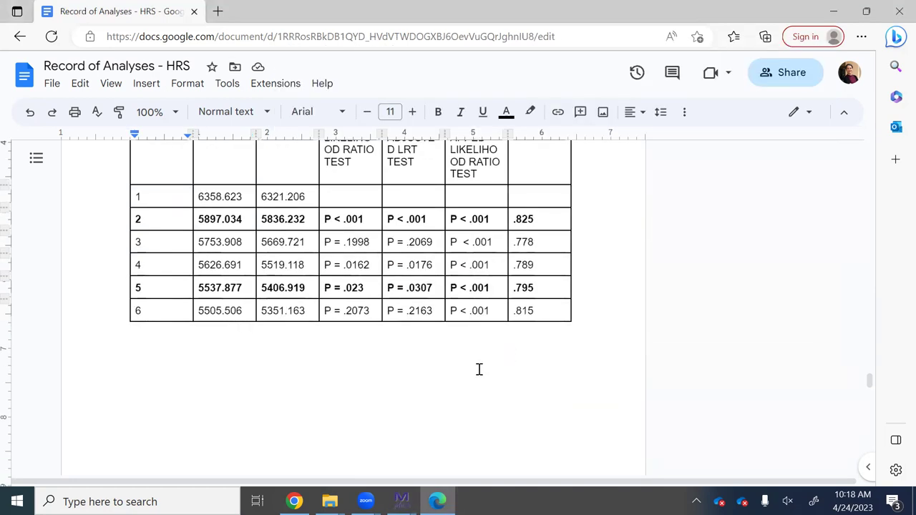
scroll(550, 206, down, 15)
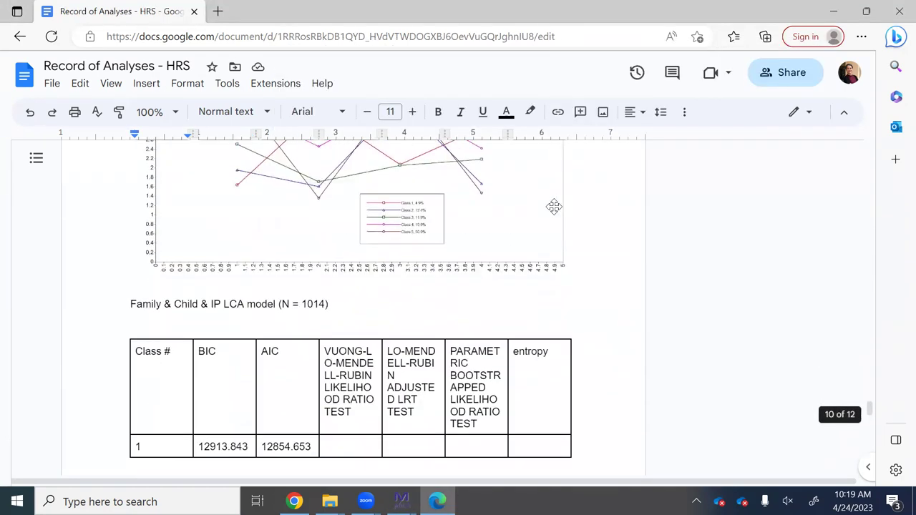
scroll(555, 207, down, 1)
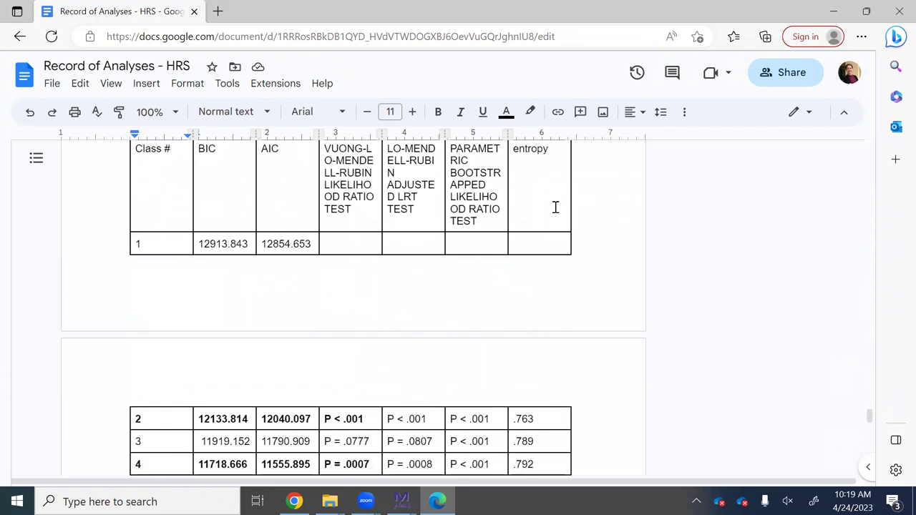
key(alt+Tab)
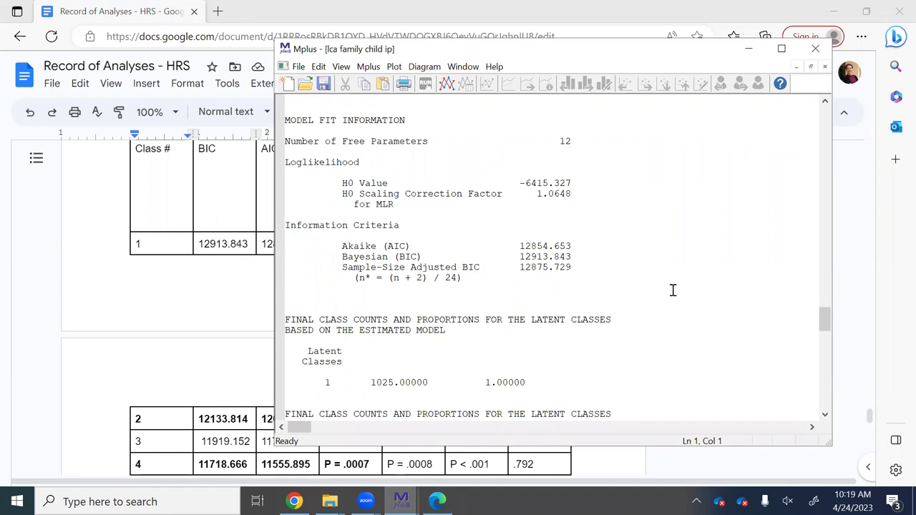
Check the one-class output's BIC and class 1 count and proportion, then close the output
click(547, 257)
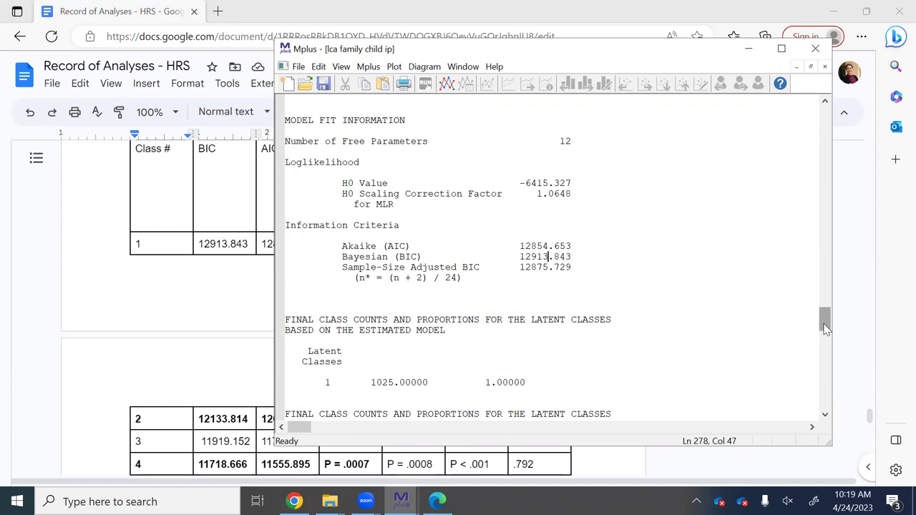
drag(825, 328, 825, 334)
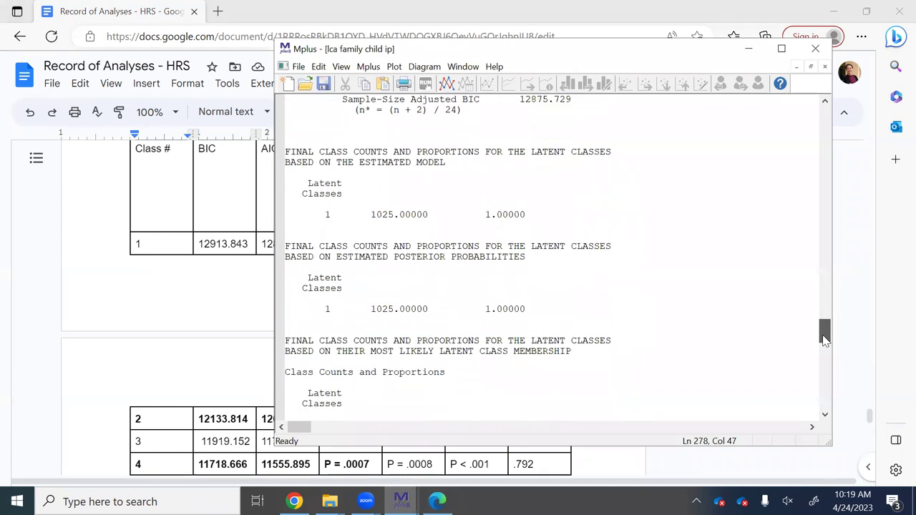
drag(322, 208, 409, 225)
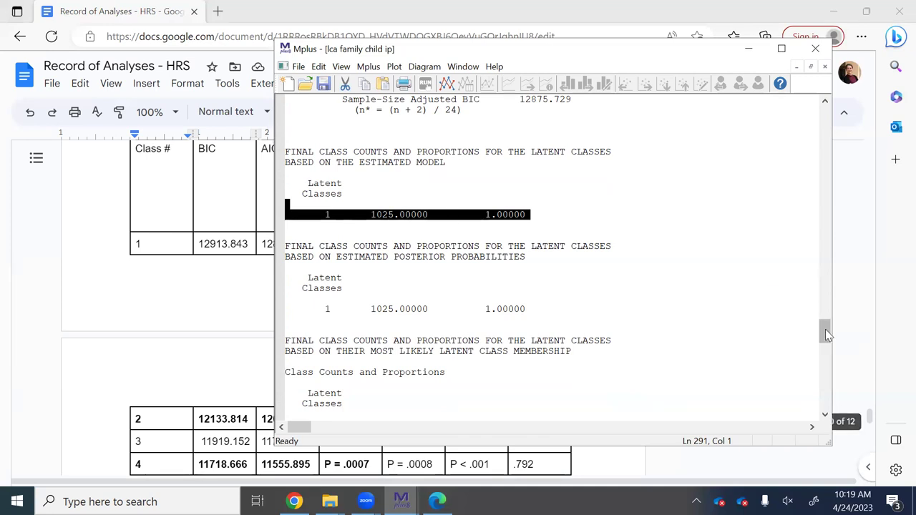
drag(828, 337, 826, 297)
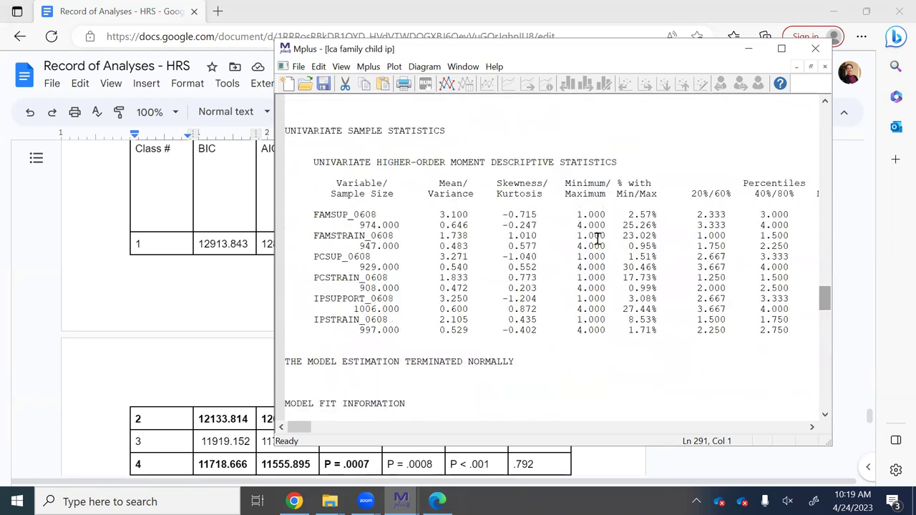
click(815, 48)
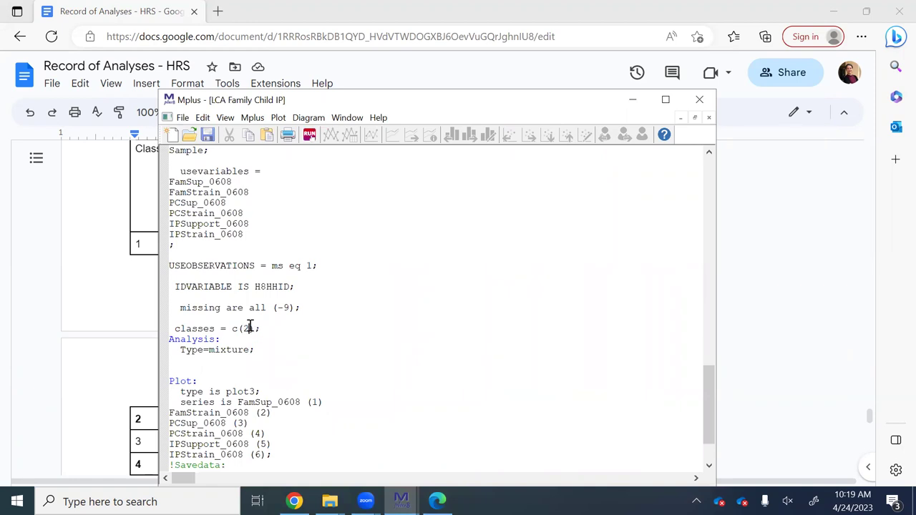
Save and run the two-class model, opening output with bootstrap LRT 12.943, p = 0.000
click(309, 136)
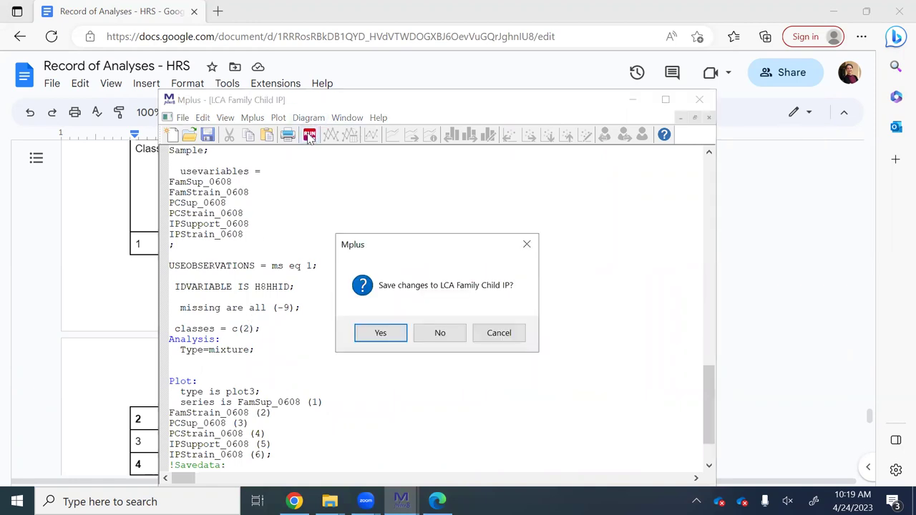
key(Return)
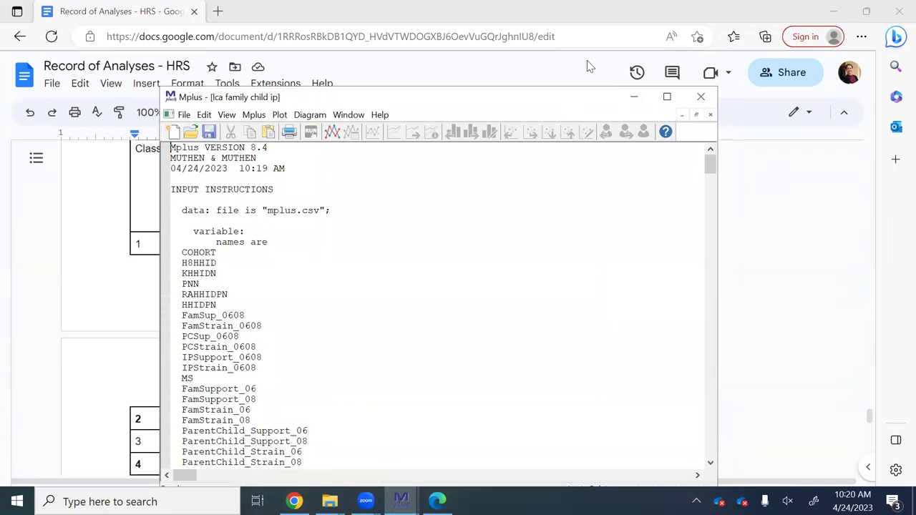
drag(572, 104, 588, 66)
Highlight the two-class output's class counts: 731 in class 1 and 293 in class 2
drag(728, 120, 744, 296)
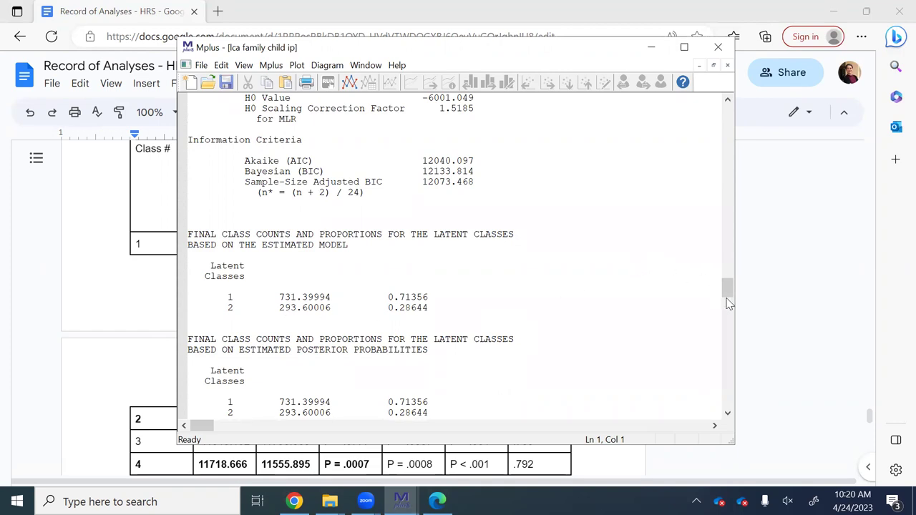
scroll(730, 297, down, 1)
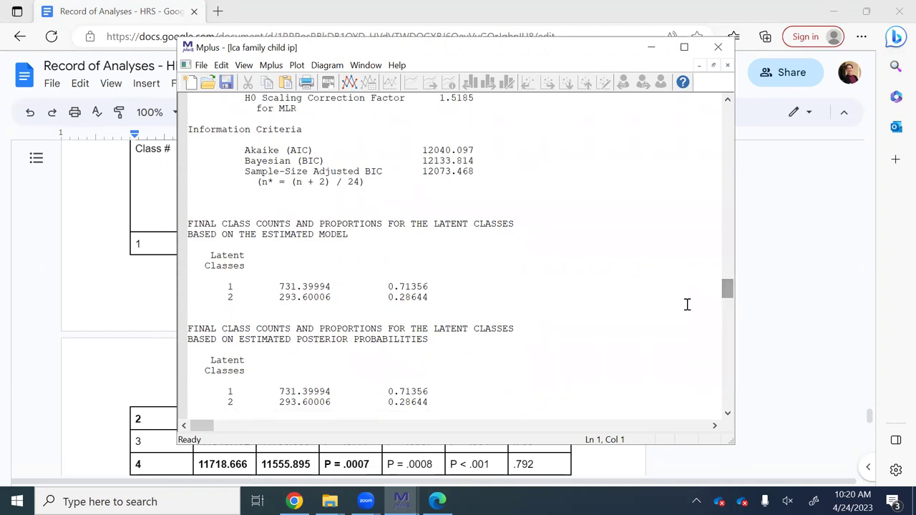
drag(230, 285, 333, 296)
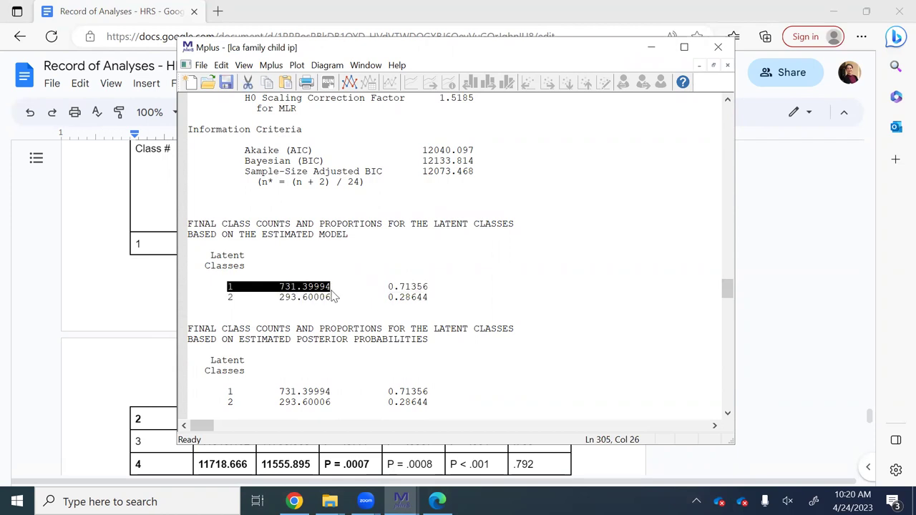
click(273, 298)
drag(274, 298, 296, 297)
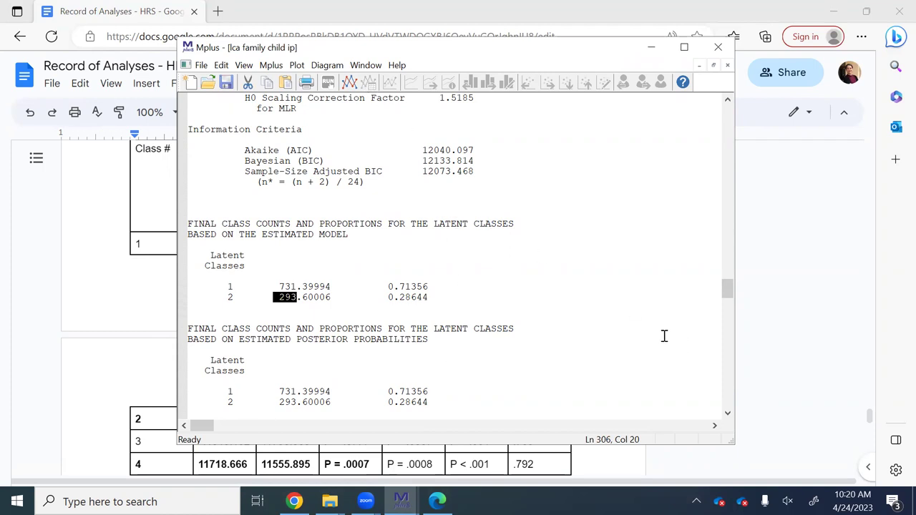
Check the entropy of 0.763, then reach the Latent Class 1 and 2 means in MODEL RESULTS
drag(726, 286, 732, 315)
drag(432, 160, 213, 164)
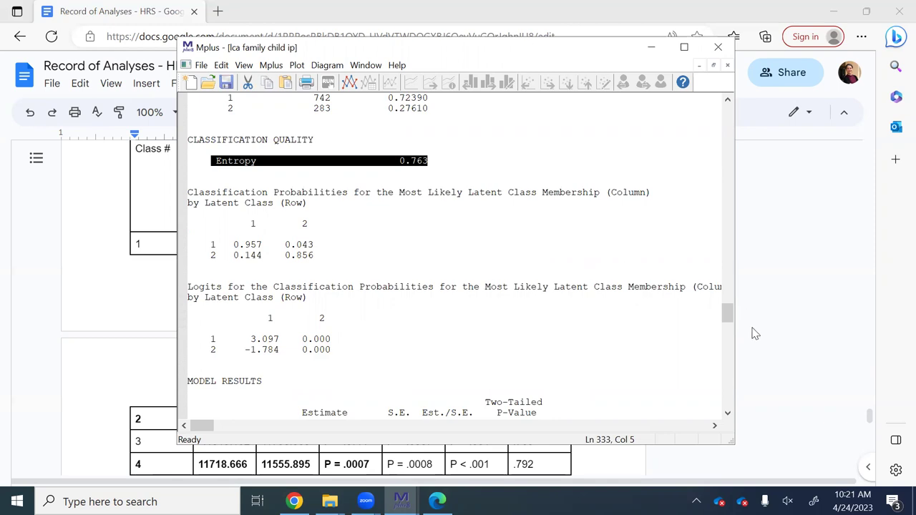
drag(729, 317, 727, 317)
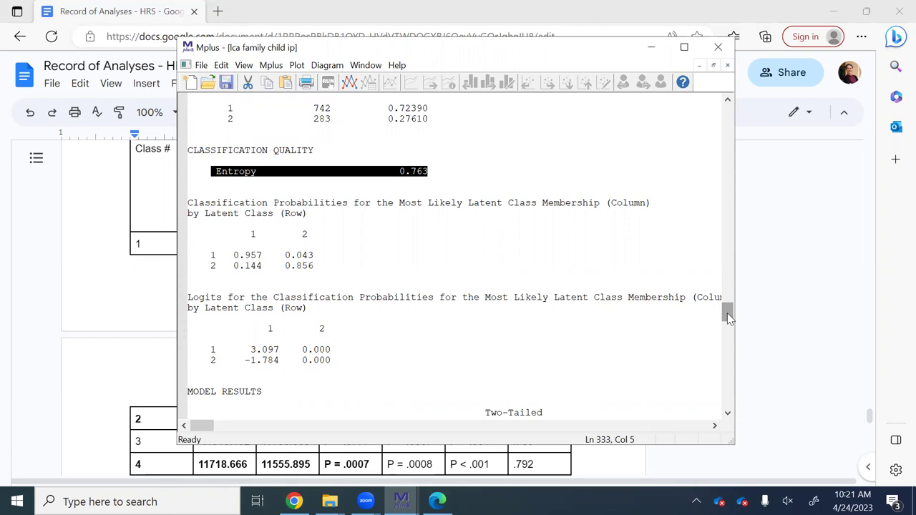
drag(727, 312, 731, 333)
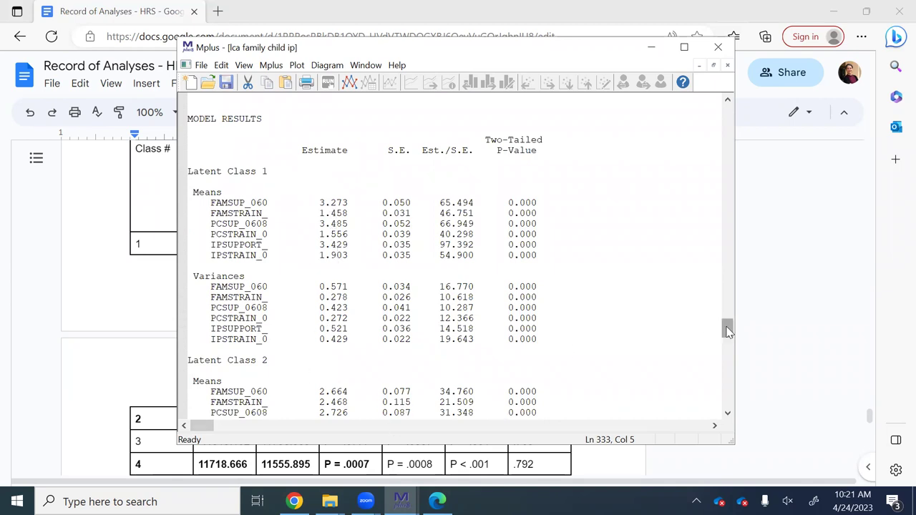
drag(727, 330, 727, 335)
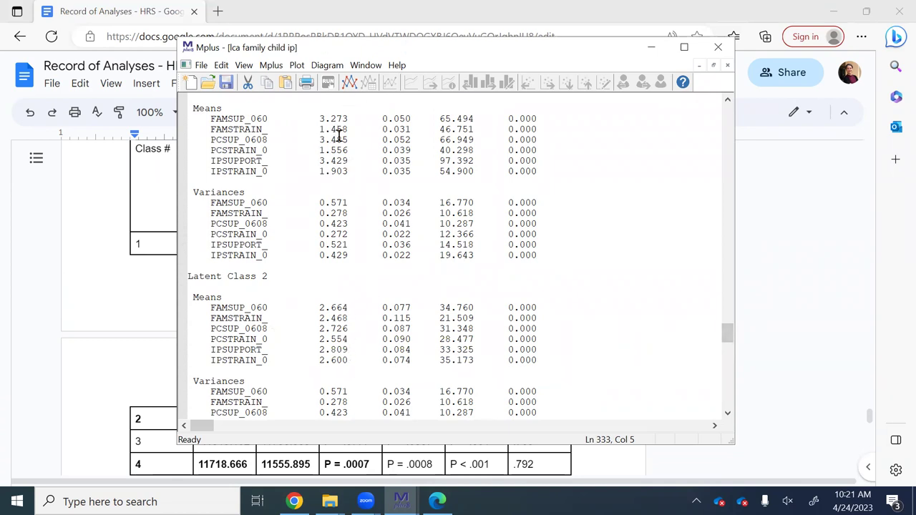
click(349, 83)
click(325, 195)
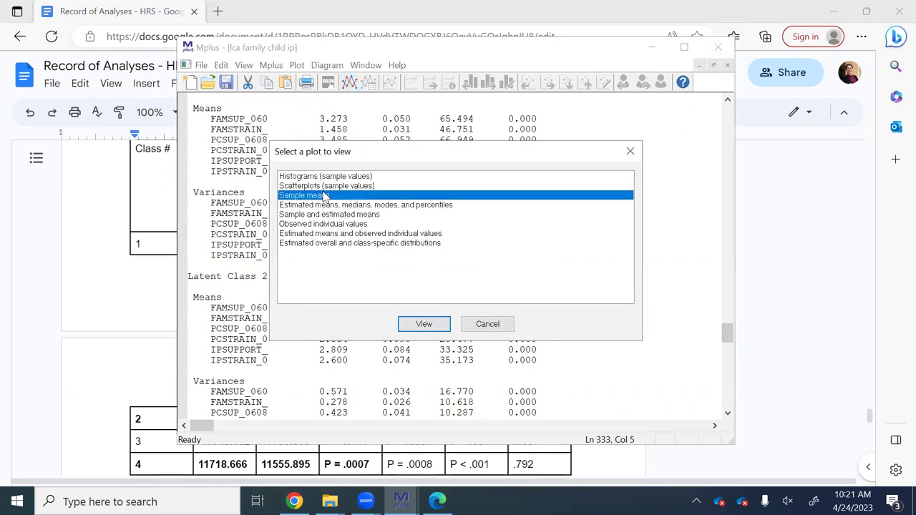
click(405, 329)
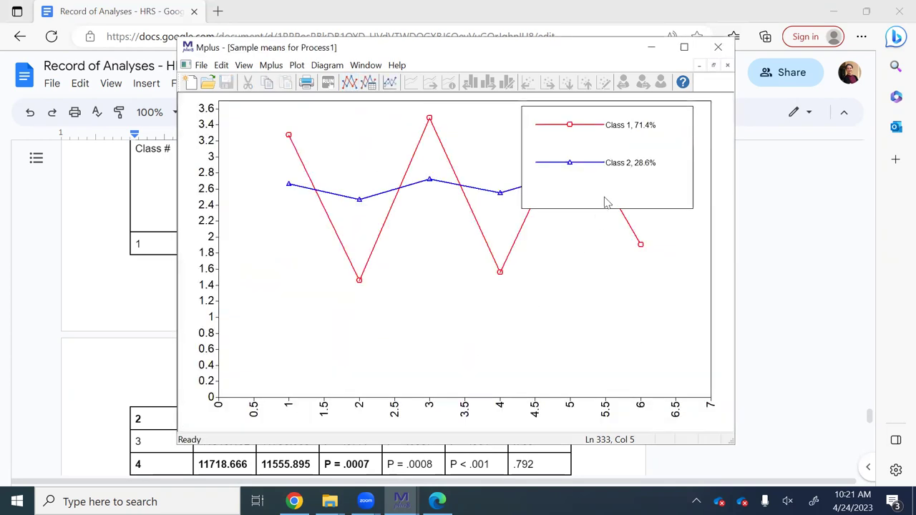
click(605, 200)
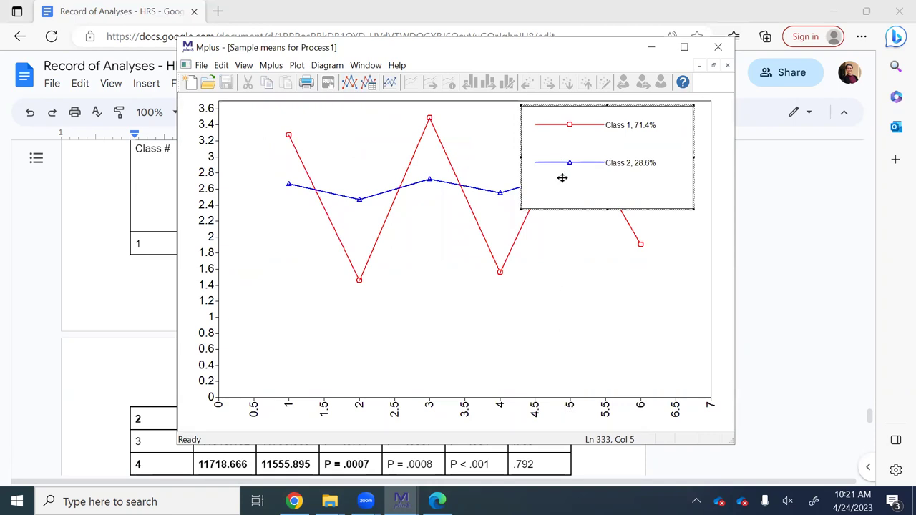
drag(562, 178, 558, 351)
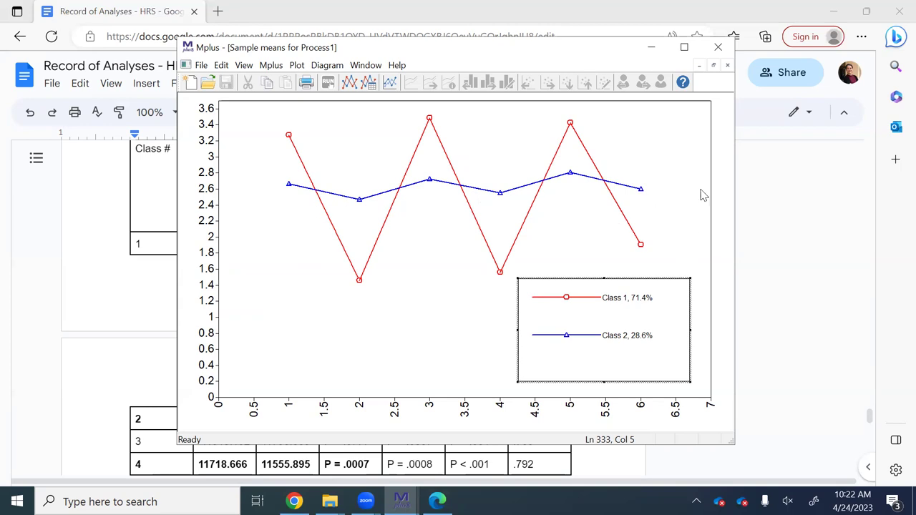
click(727, 66)
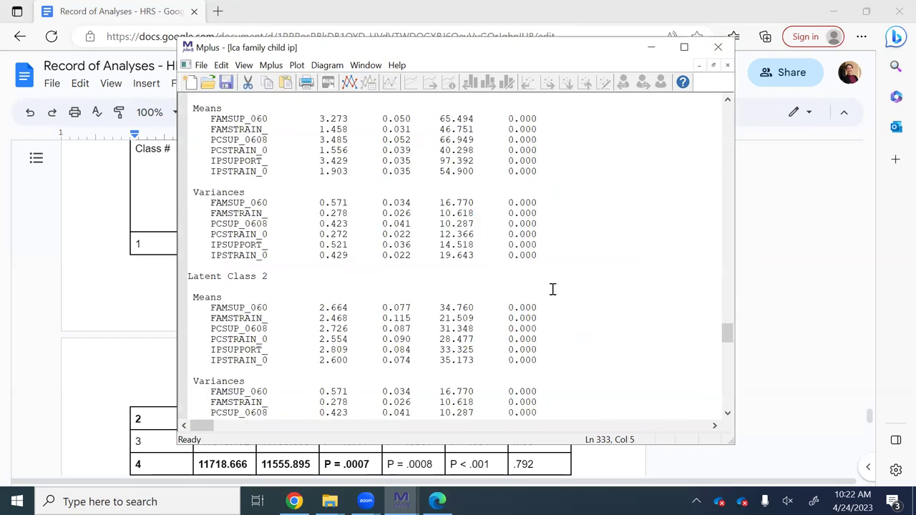
Review the two-class TECH11 tests: VLMR LRT 828.556 and adjusted LRT 811.827, both p = 0.0000
click(727, 370)
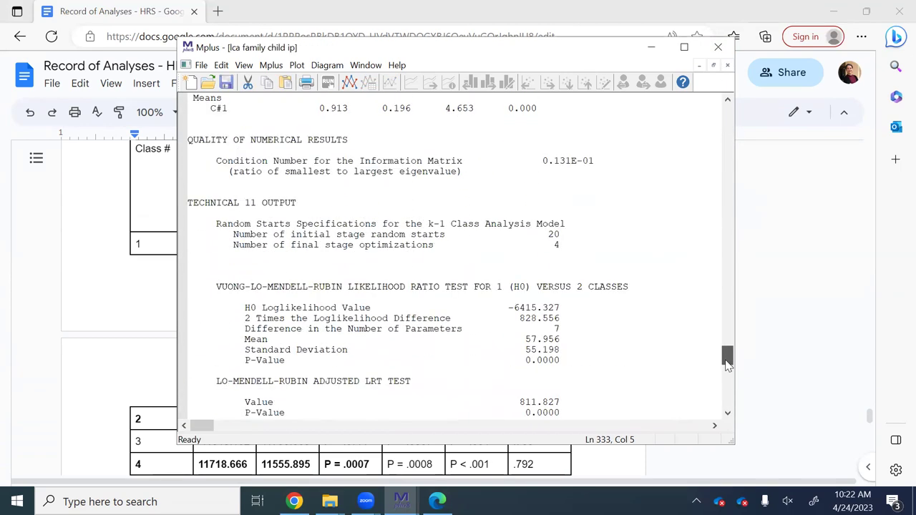
mouse_move(727, 370)
mouse_down()
mouse_move(739, 391)
mouse_move(742, 369)
mouse_up()
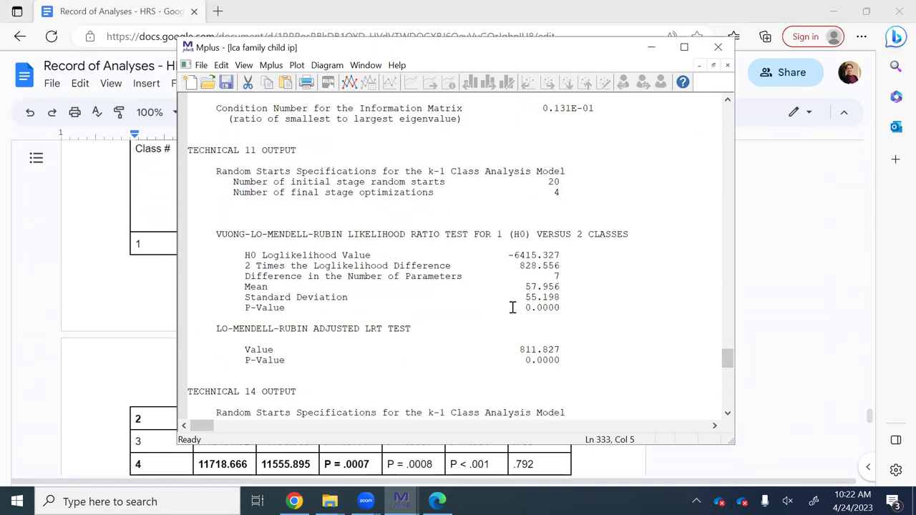
drag(519, 307, 562, 308)
click(583, 327)
drag(228, 234, 345, 240)
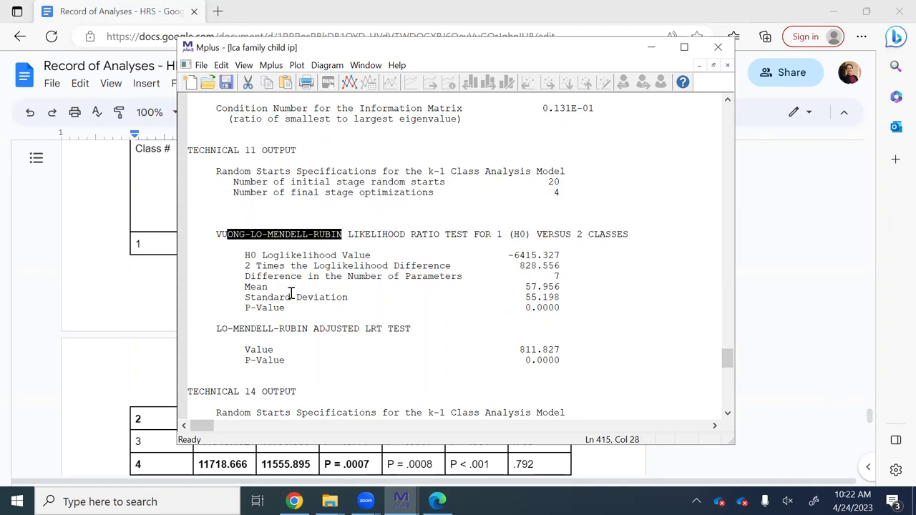
drag(221, 328, 311, 336)
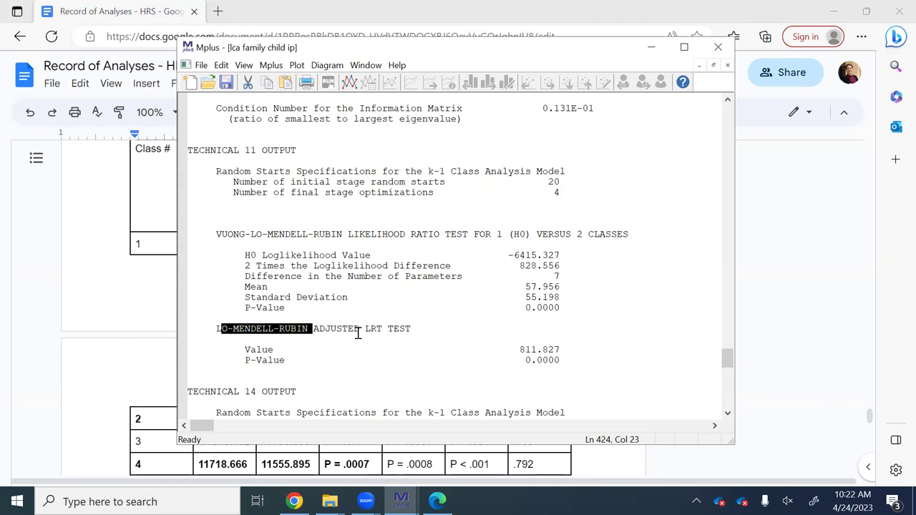
click(237, 331)
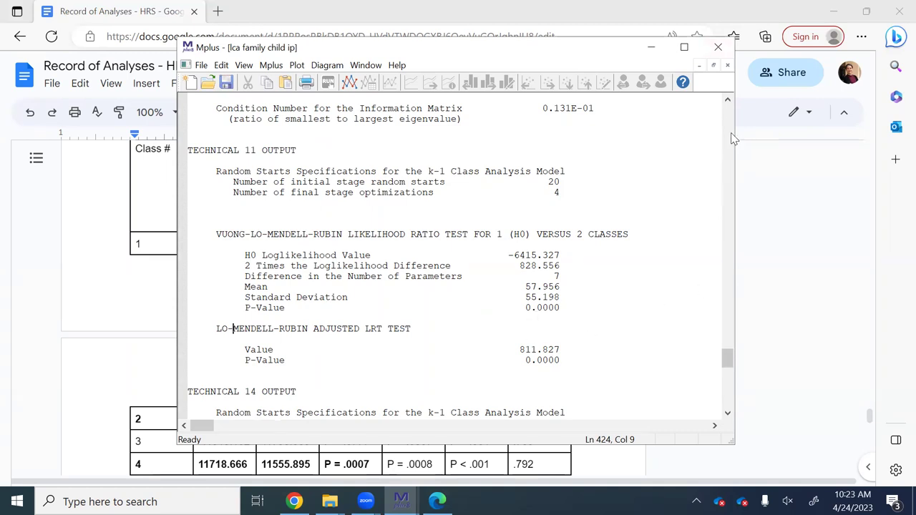
Close the two-class output and check its BIC value in the Record of Analyses table
click(727, 65)
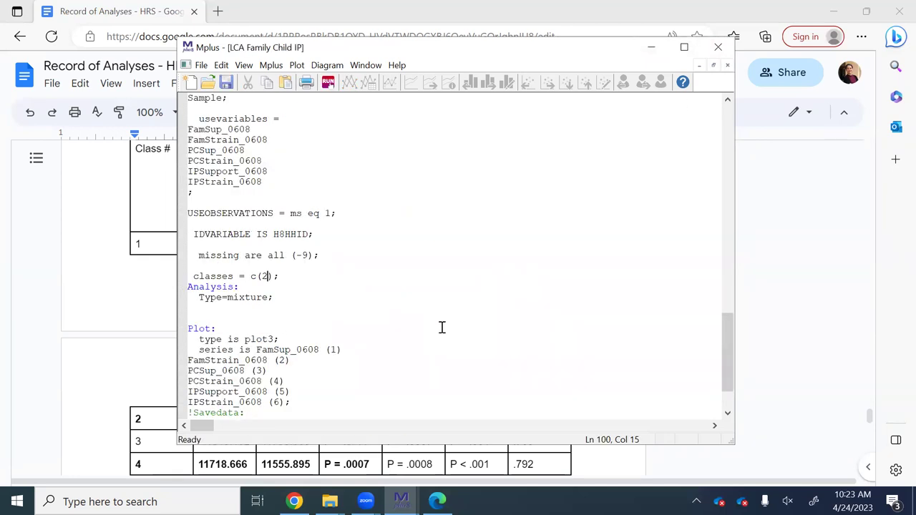
click(801, 327)
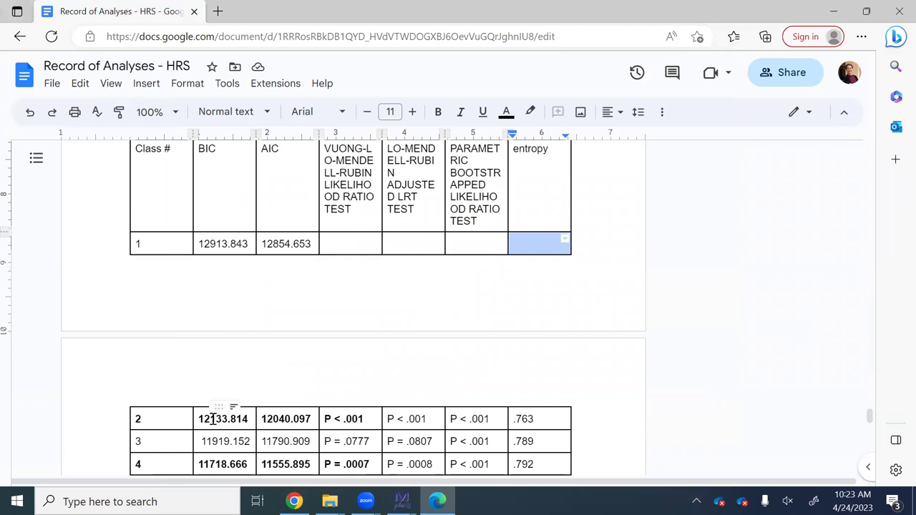
drag(212, 419, 248, 419)
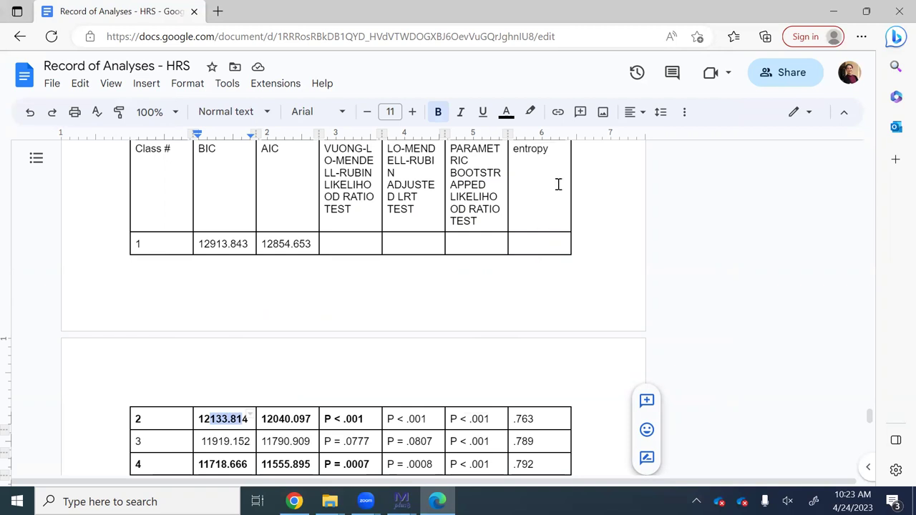
Change the input to classes = c(3), save it and run the model
key(alt+Tab)
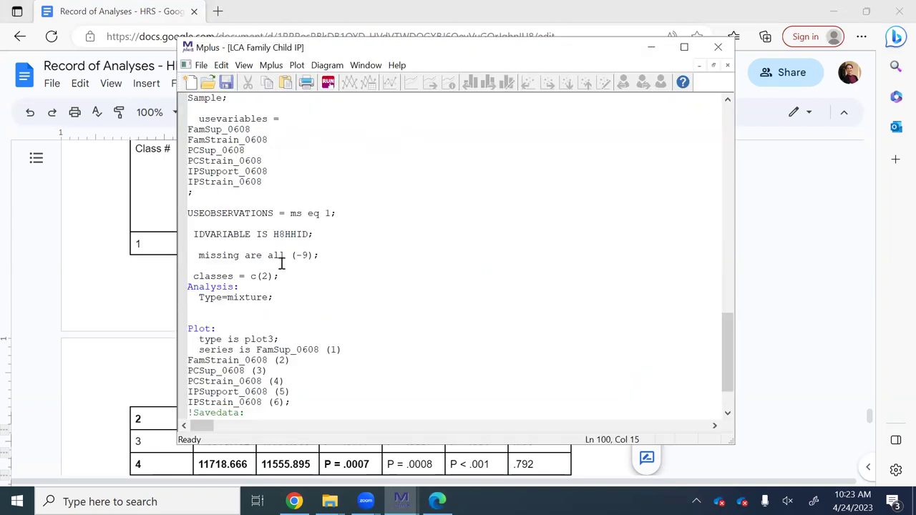
key(BackSpace)
text(3)
click(327, 83)
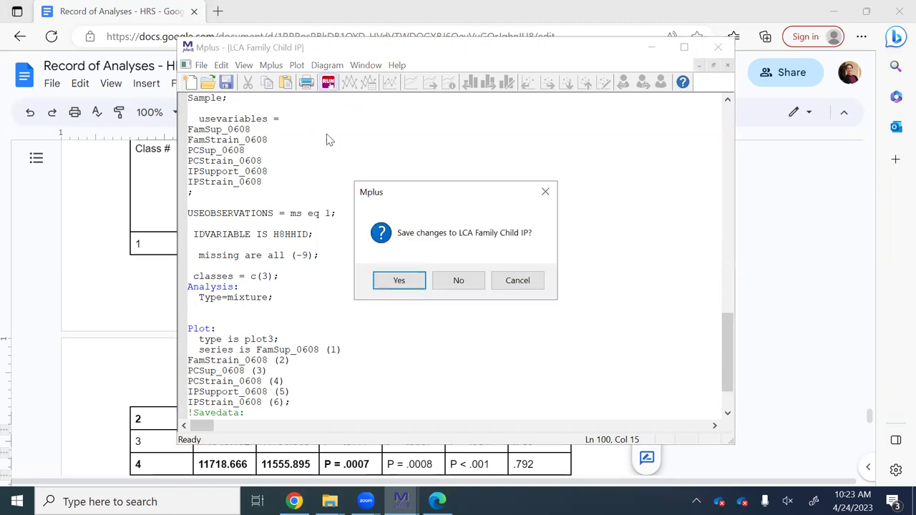
click(396, 281)
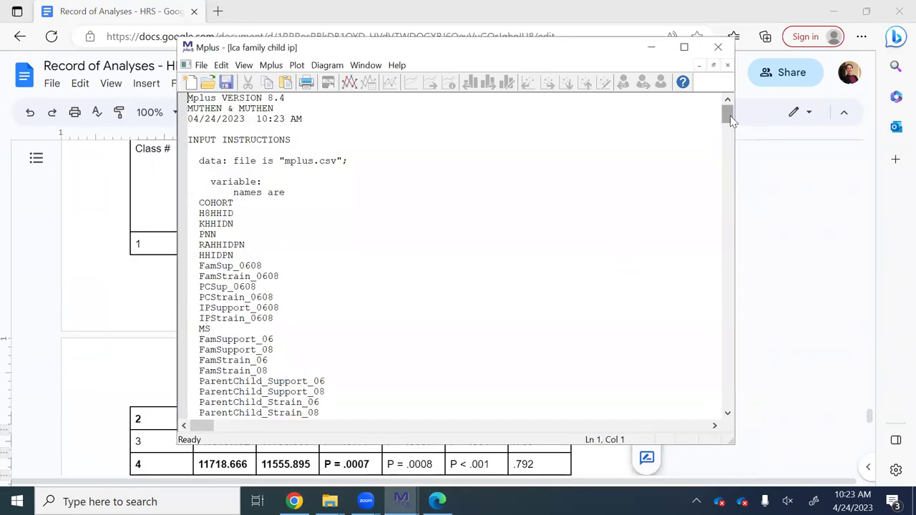
Review three-class information criteria, class counts (class 2: 686, class 3: 172) and entropy 0.789
drag(730, 115, 738, 287)
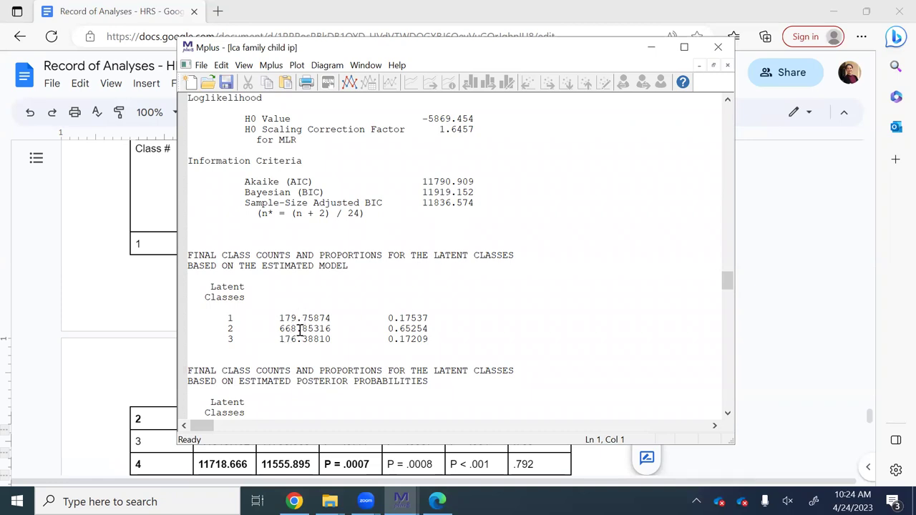
drag(297, 328, 371, 338)
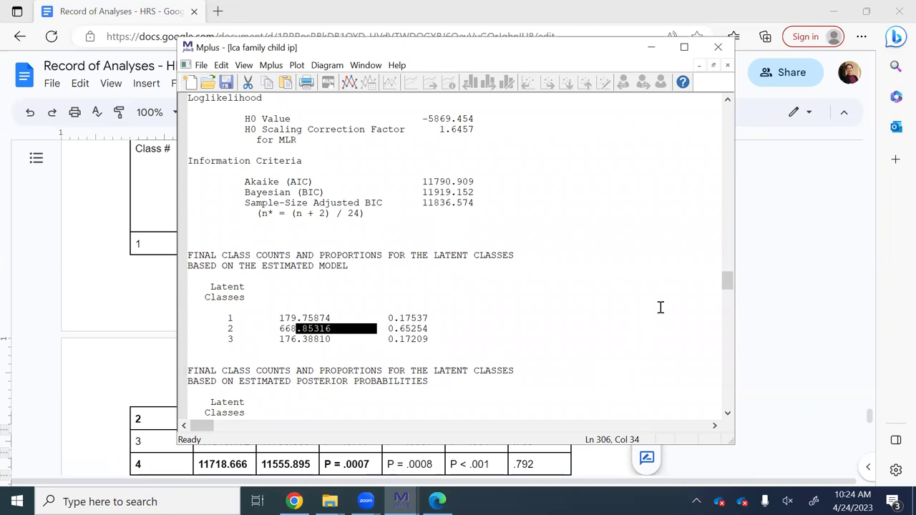
drag(730, 280, 730, 306)
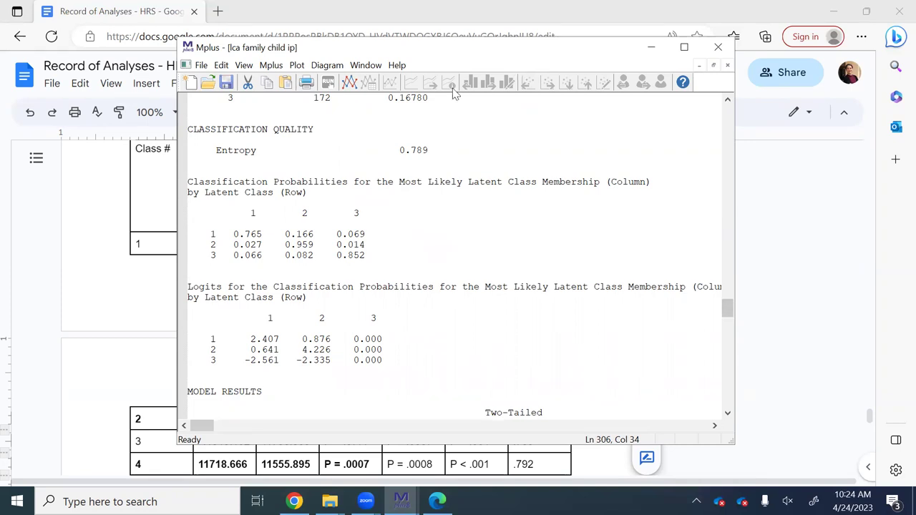
drag(450, 48, 412, 59)
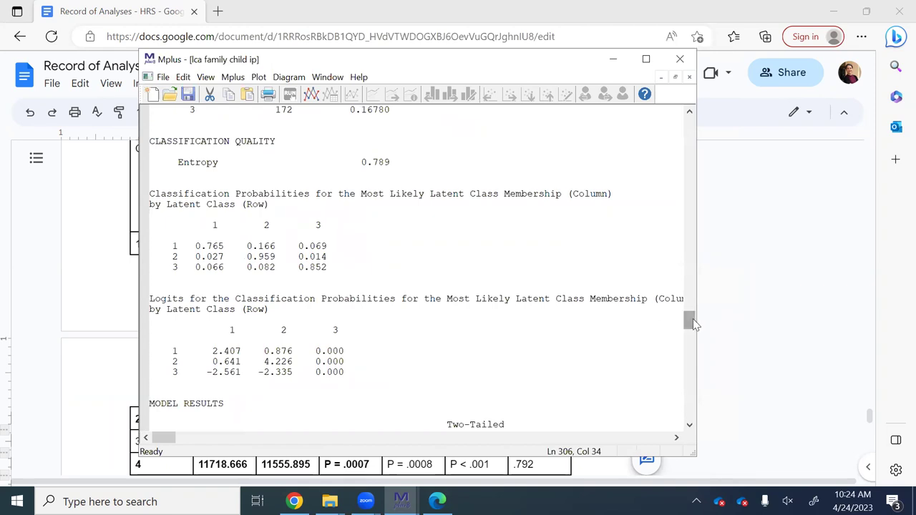
Read the three-class TECH11 and TECH14 tests: VLMR p 0.0777, adjusted LMR p 0.0807, bootstrapped p 0.0000
drag(690, 319, 699, 386)
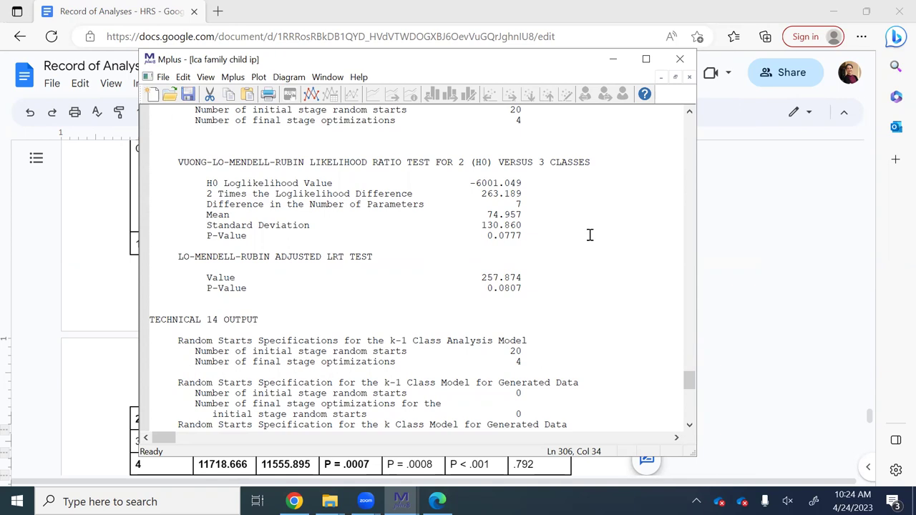
scroll(690, 426, down, 3)
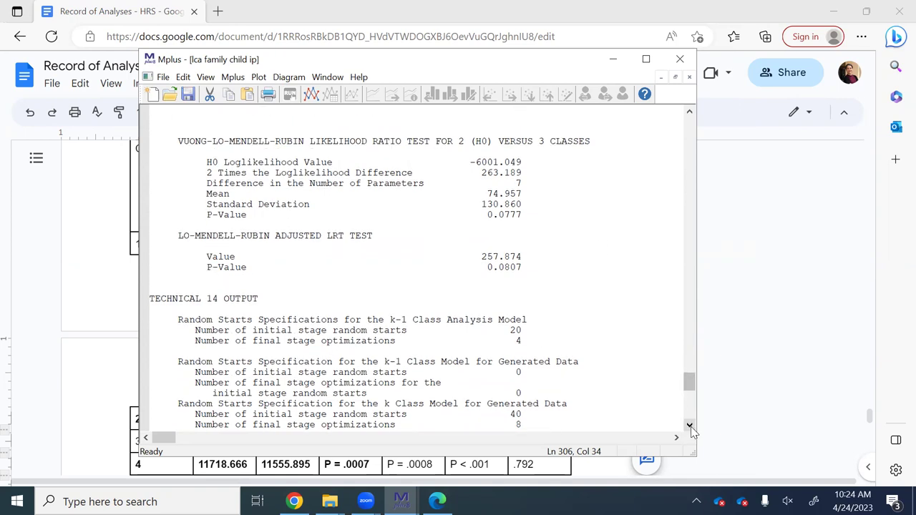
scroll(691, 428, down, 1)
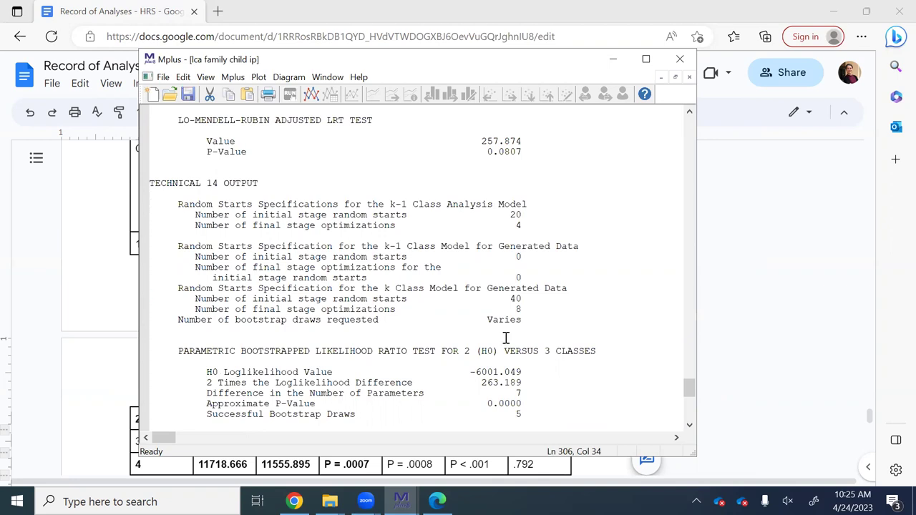
drag(371, 67, 366, 80)
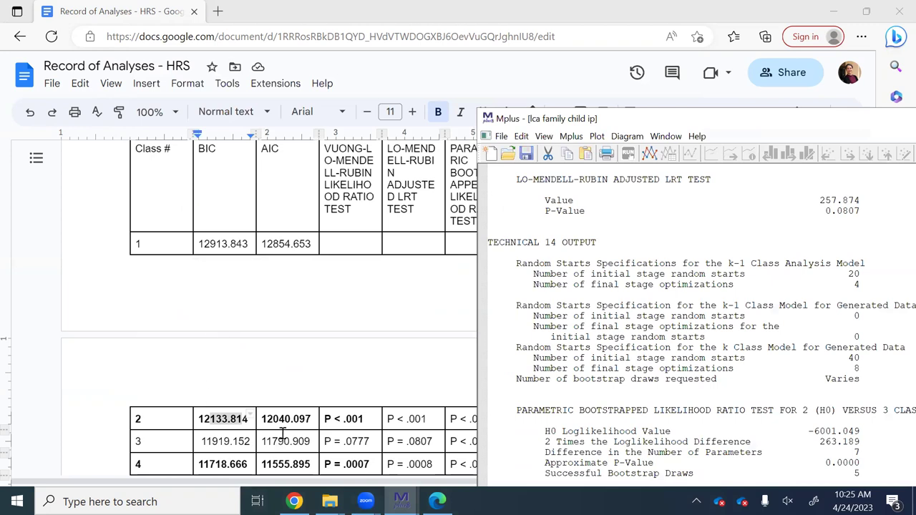
Return to the Record of Analyses and move below the fit-statistics table to the Class 4 chart
click(304, 363)
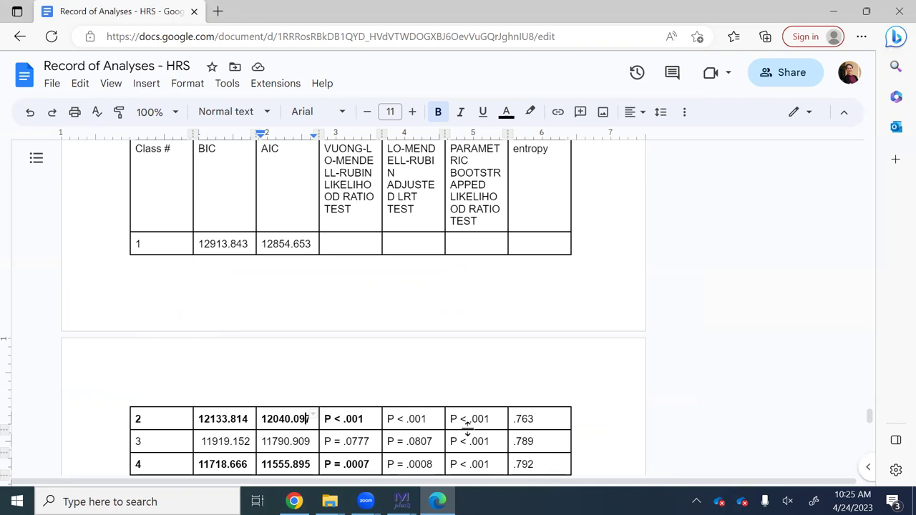
scroll(485, 405, down, 4)
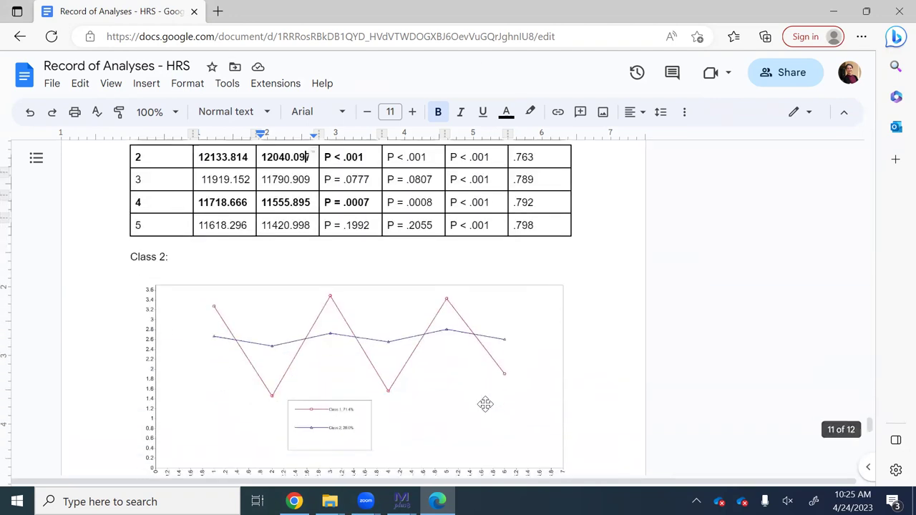
scroll(485, 405, down, 1)
scroll(485, 405, up, 3)
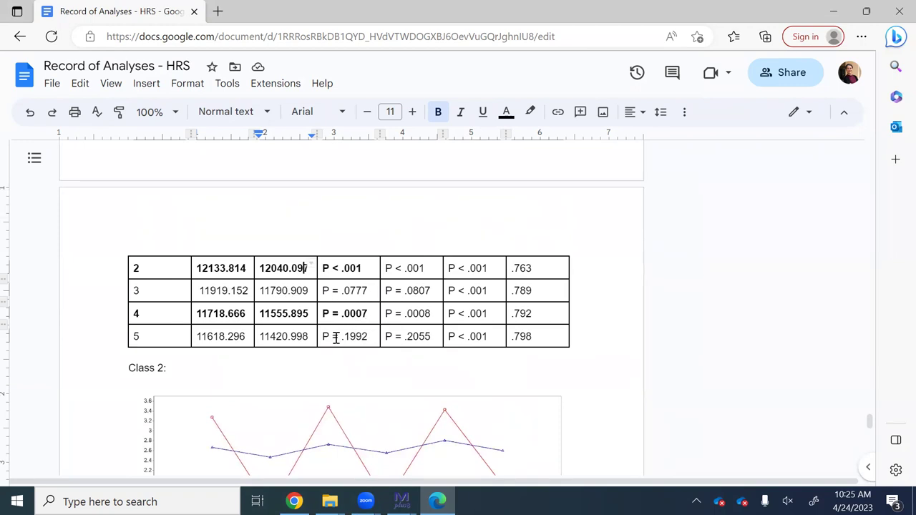
scroll(319, 347, down, 1)
scroll(319, 346, down, 5)
scroll(322, 346, down, 2)
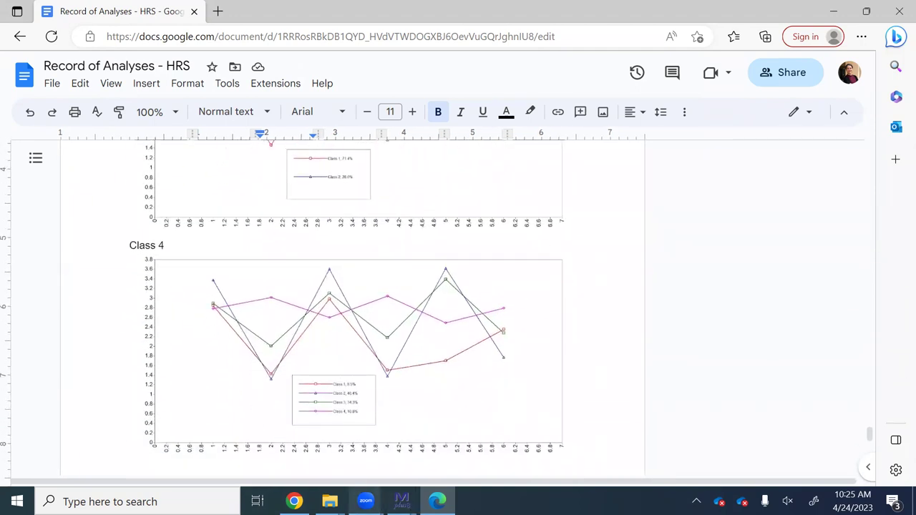
Compare the Class 2 chart with the enlarged Class 4 chart showing 8.5%, 46.4%, 34.3% and 10.8%
mouse_move(365, 501)
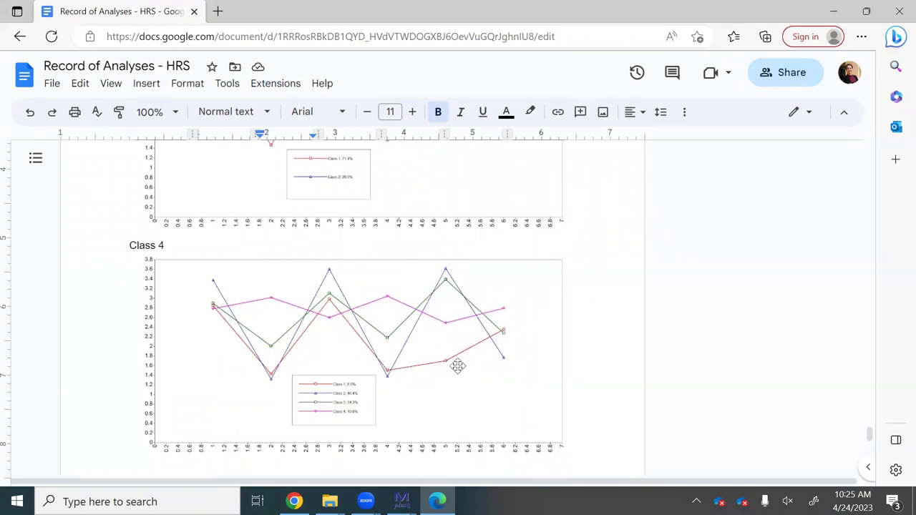
scroll(437, 385, up, 1)
scroll(436, 385, down, 1)
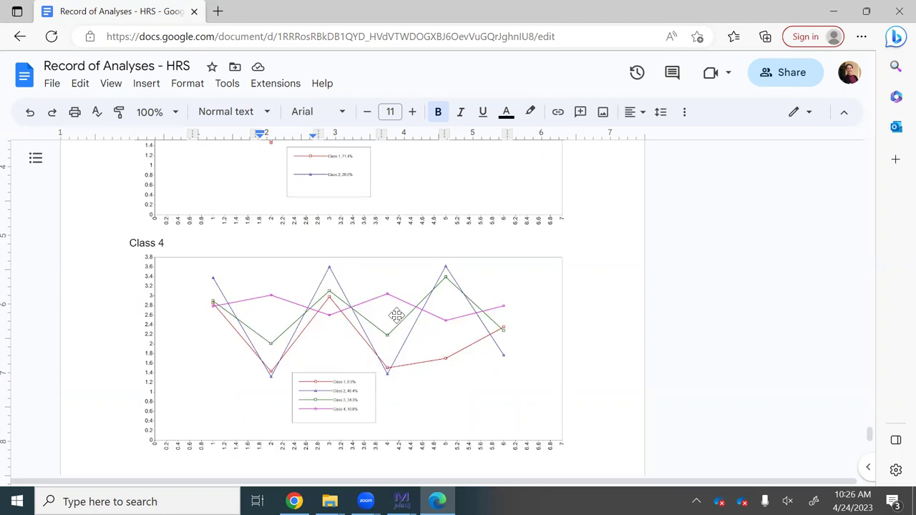
scroll(396, 314, up, 3)
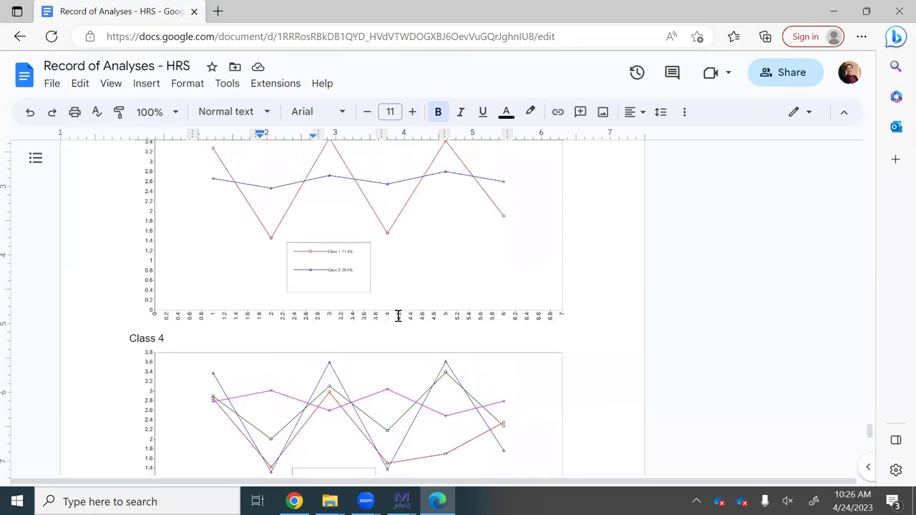
scroll(398, 316, up, 1)
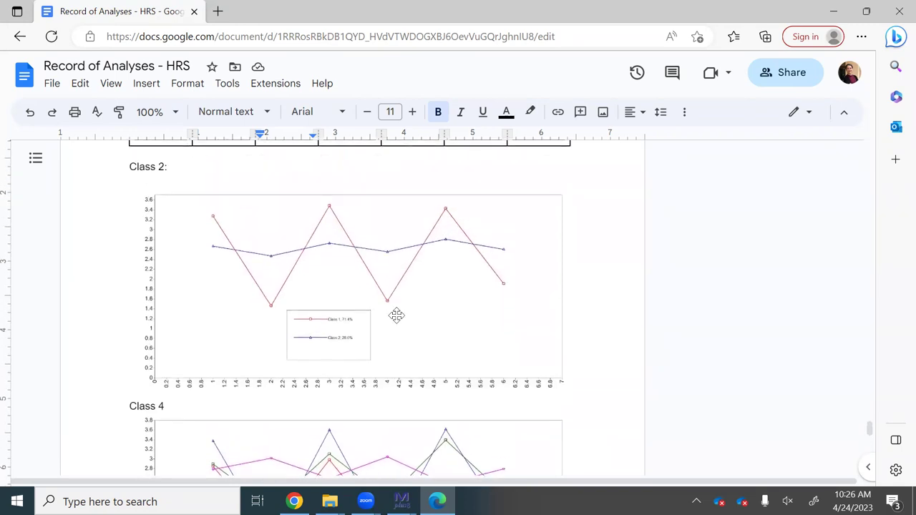
scroll(397, 314, up, 1)
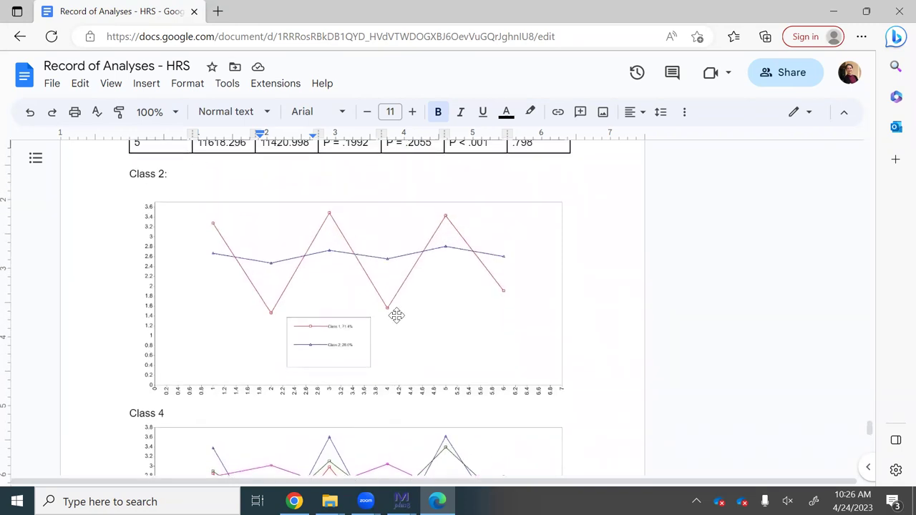
scroll(396, 314, down, 2)
scroll(396, 315, up, 1)
scroll(397, 315, down, 5)
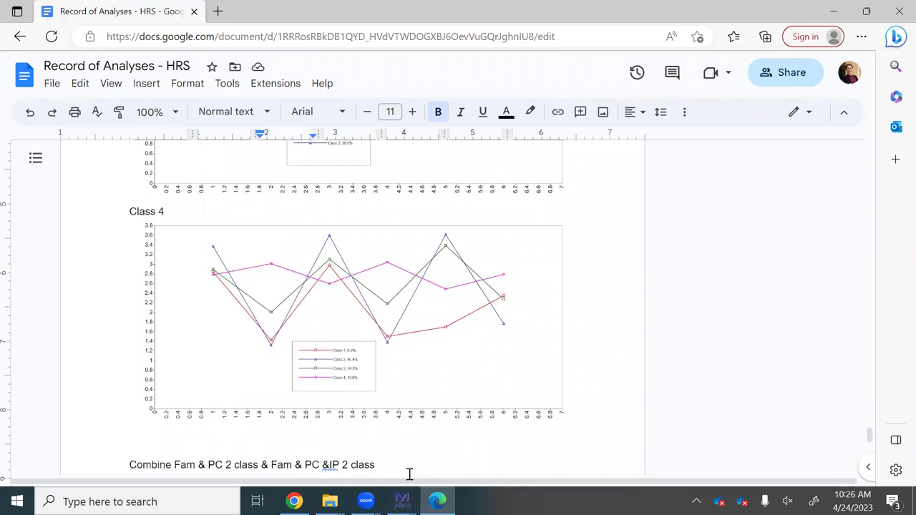
scroll(424, 358, up, 5)
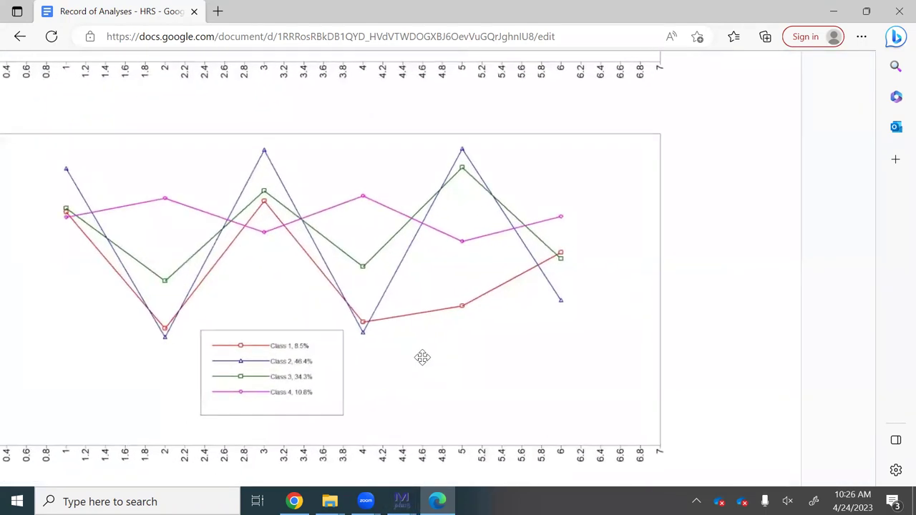
Read across the Class 4 chart, then go up to the five-class chart (4.9%, 12.4%, 11.9%, 19.9%, 50.9%)
scroll(422, 358, left, 5)
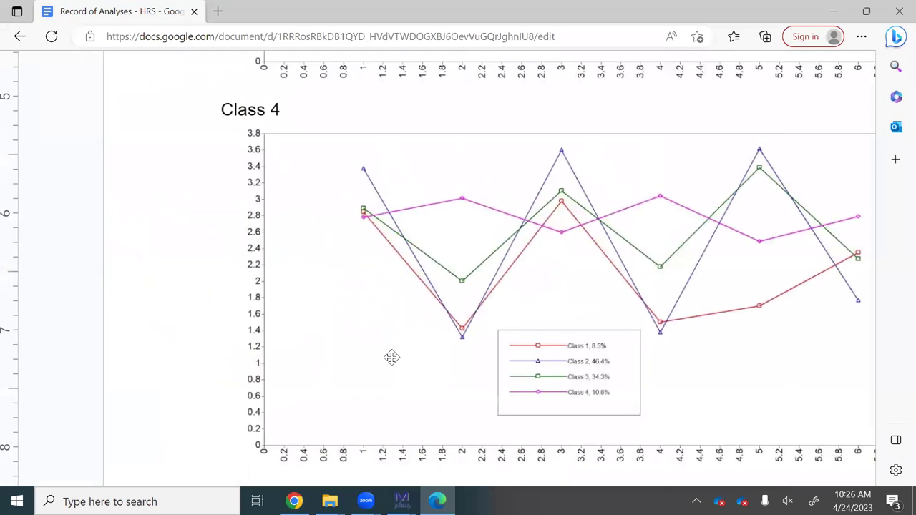
scroll(391, 357, right, 3)
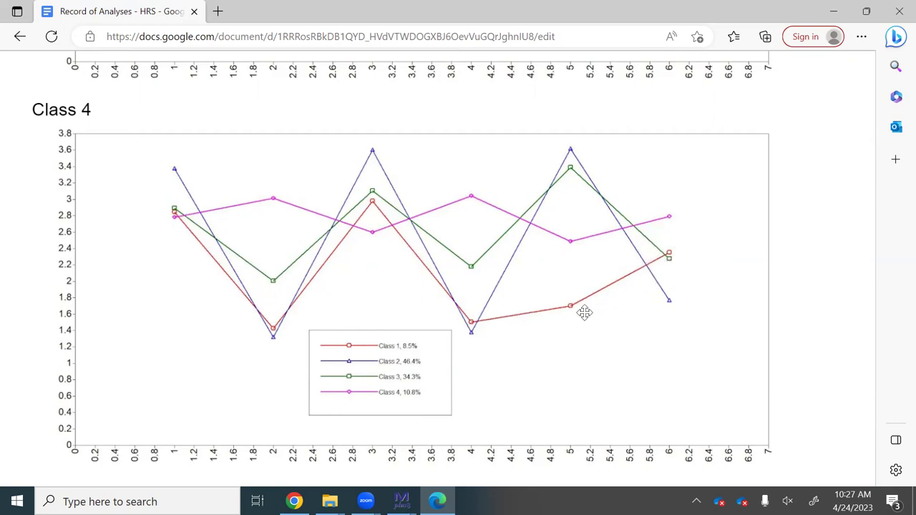
scroll(637, 272, up, 15)
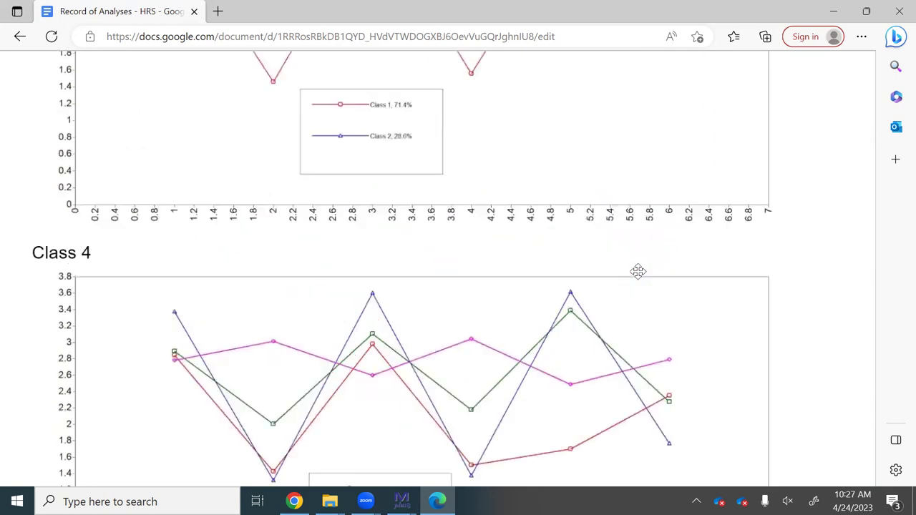
scroll(638, 272, up, 5)
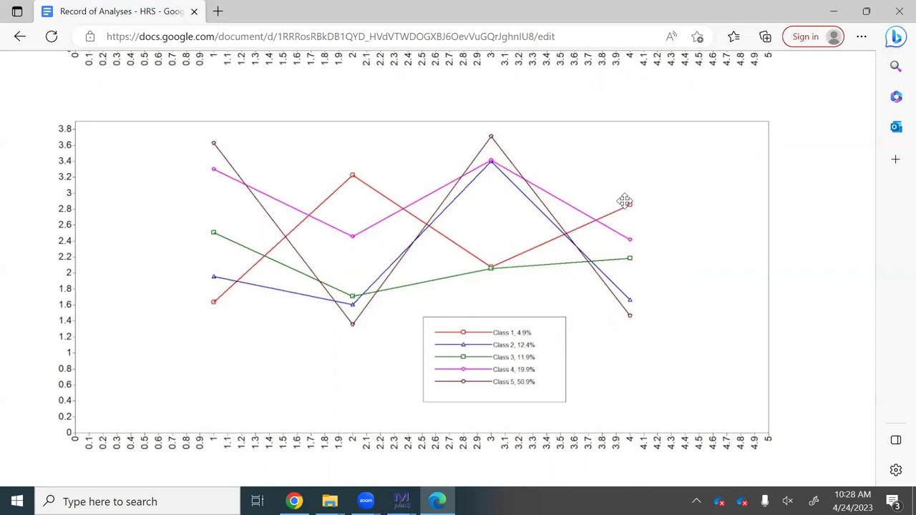
scroll(624, 201, up, 5)
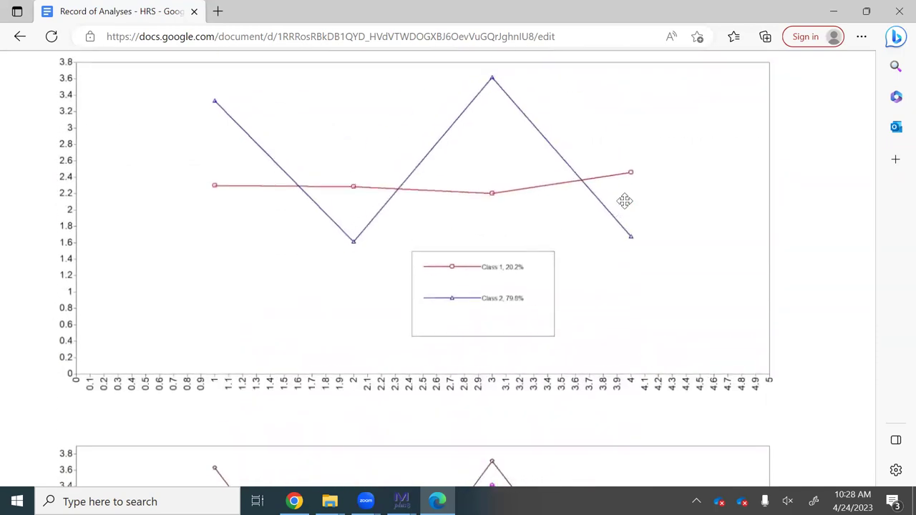
scroll(625, 201, up, 1)
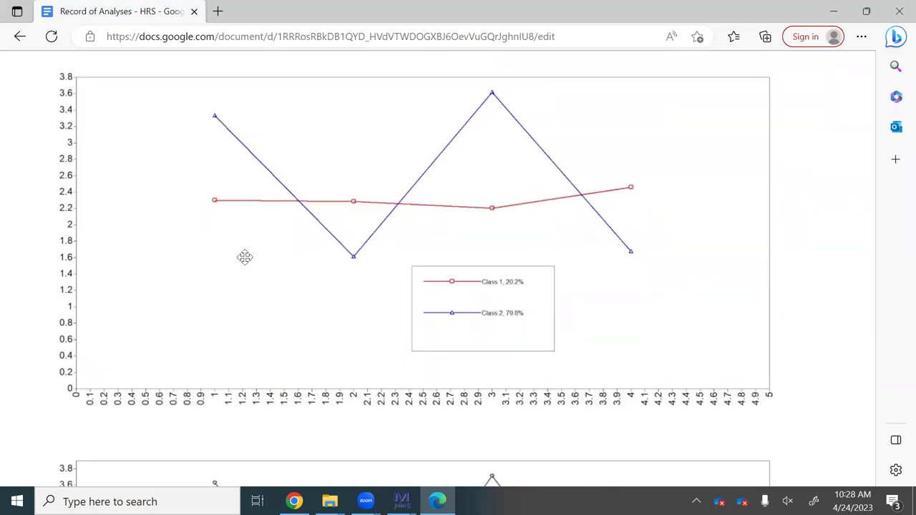
scroll(343, 420, down, 5)
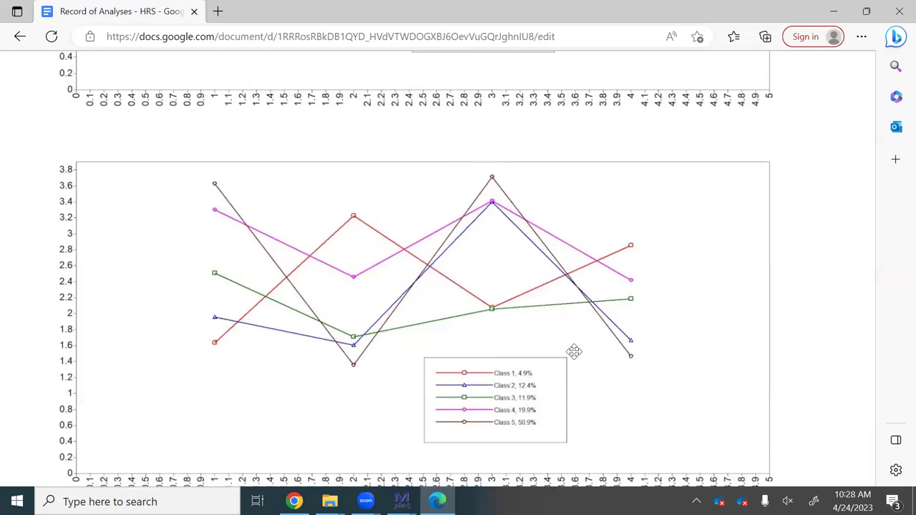
scroll(573, 351, up, 5)
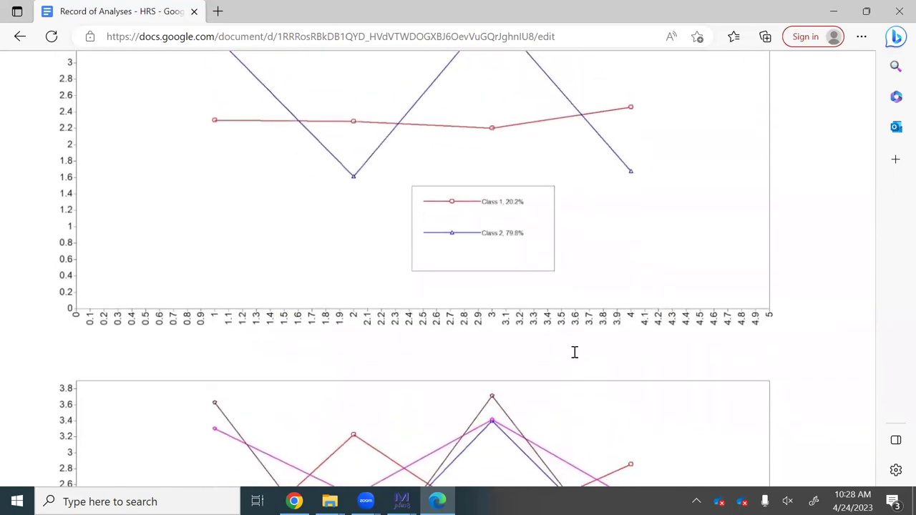
scroll(574, 351, up, 2)
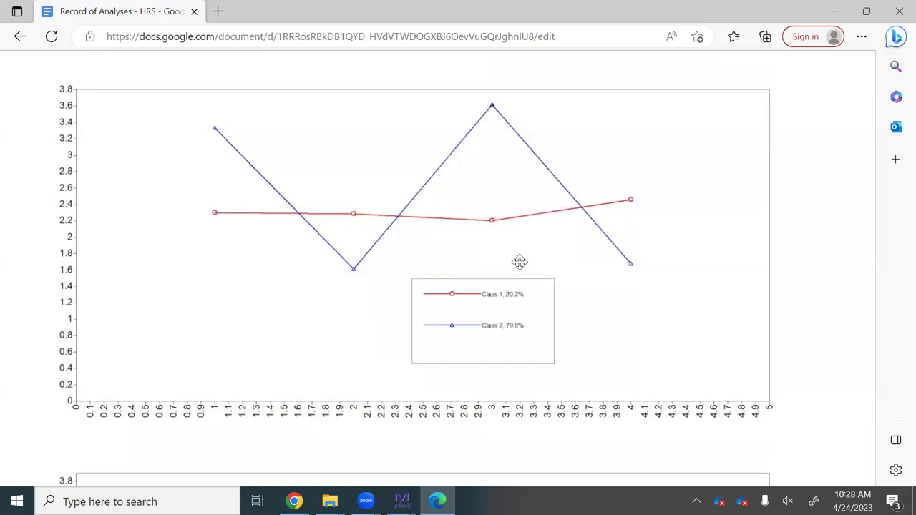
scroll(553, 341, down, 1)
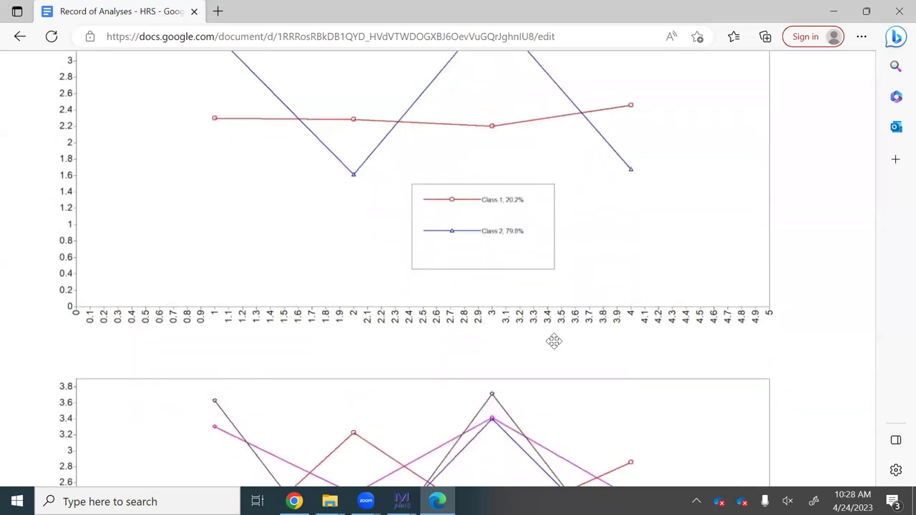
scroll(554, 341, up, 1)
scroll(554, 341, down, 3)
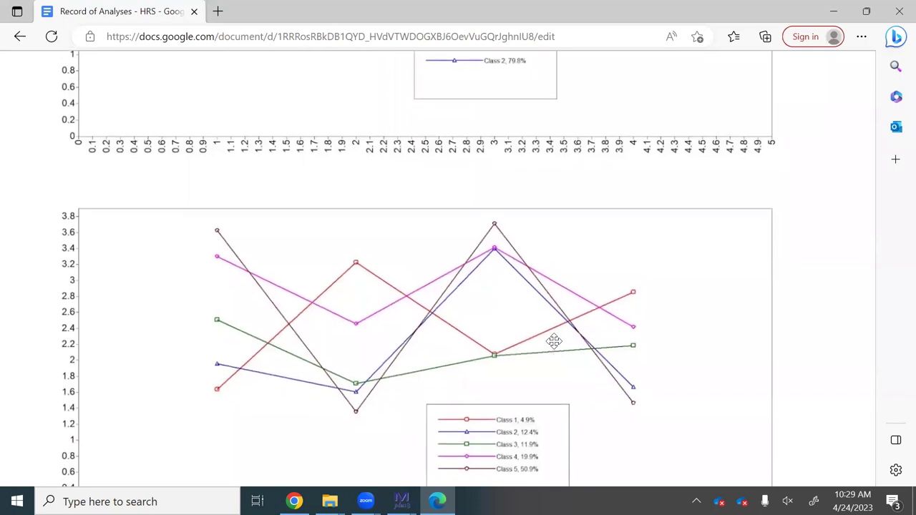
scroll(553, 341, down, 1)
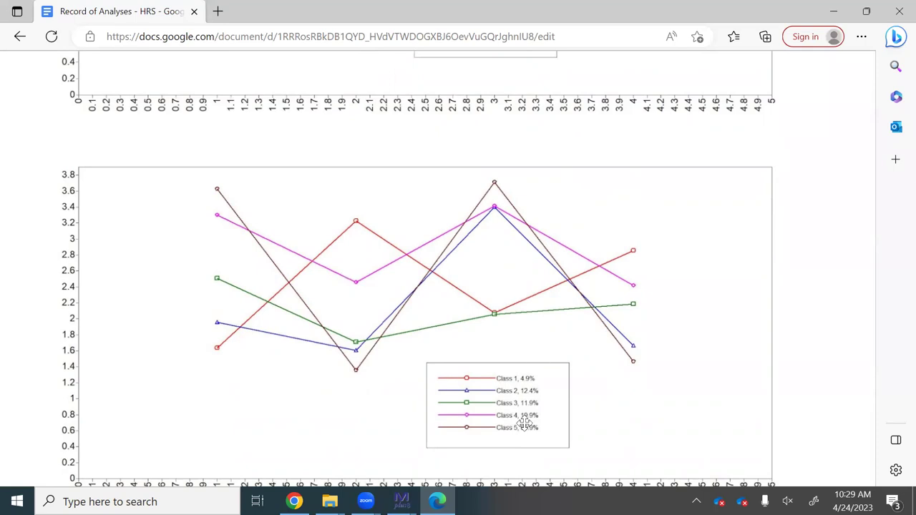
scroll(619, 405, down, 1)
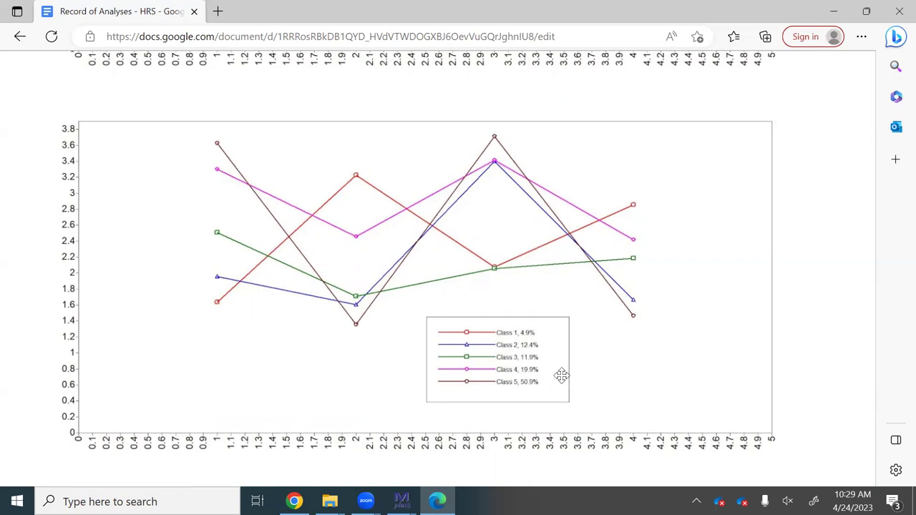
scroll(629, 380, down, 1)
scroll(630, 381, up, 1)
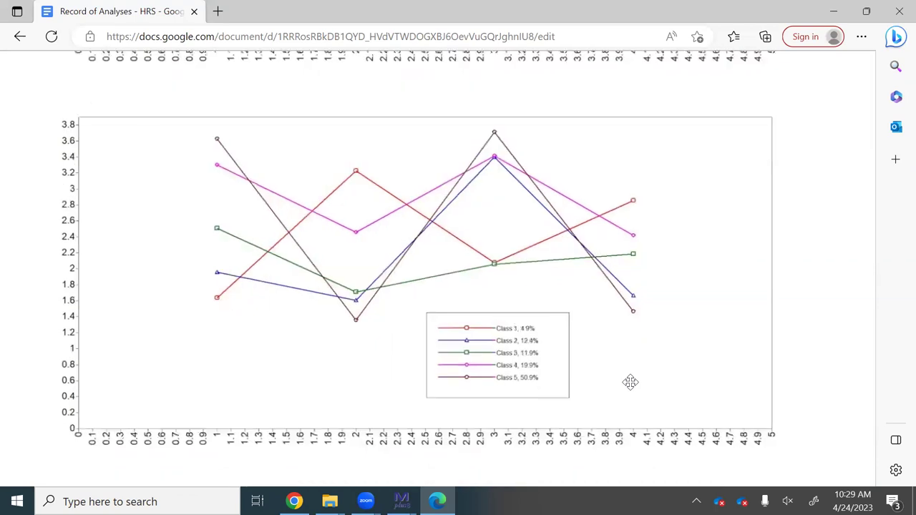
scroll(629, 382, down, 3)
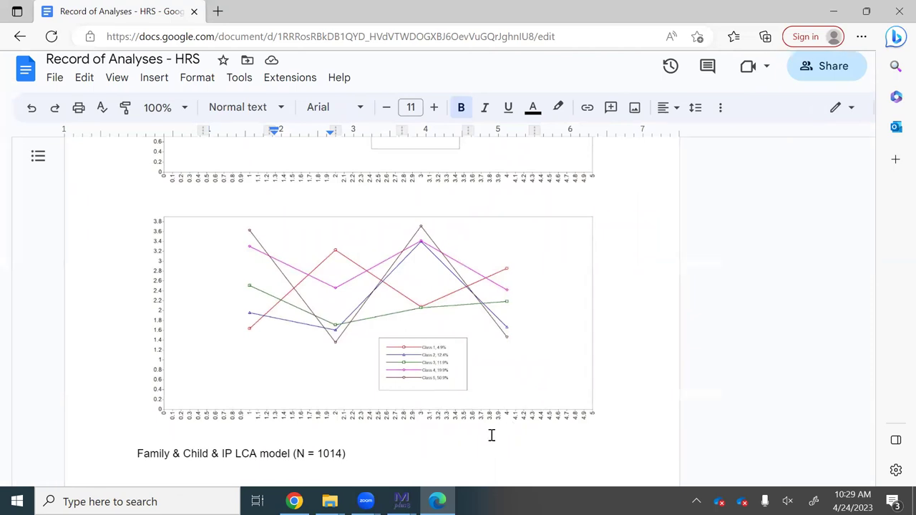
scroll(491, 435, left, 2)
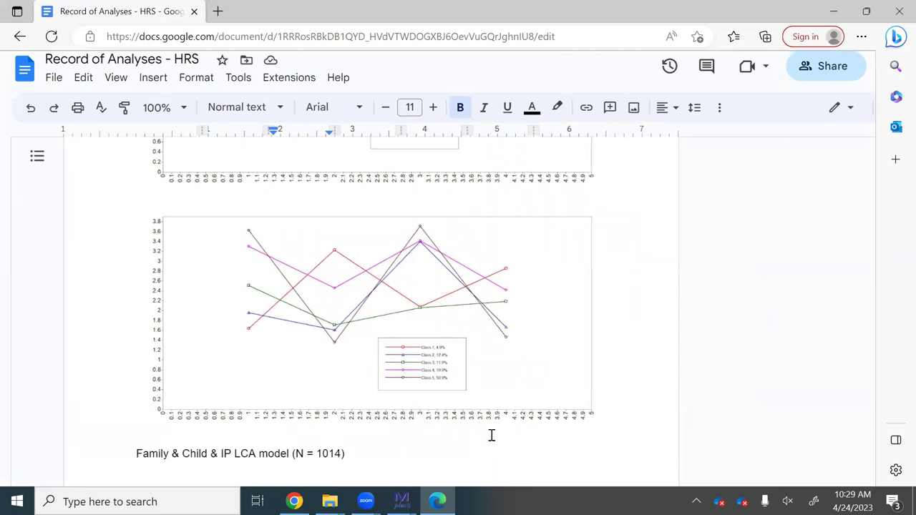
mouse_move(329, 501)
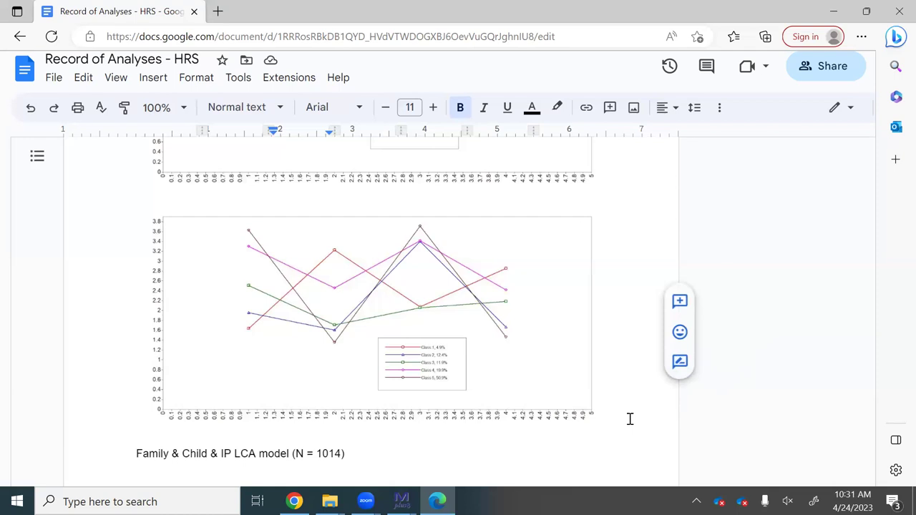
scroll(629, 419, up, 1)
scroll(629, 418, down, 1)
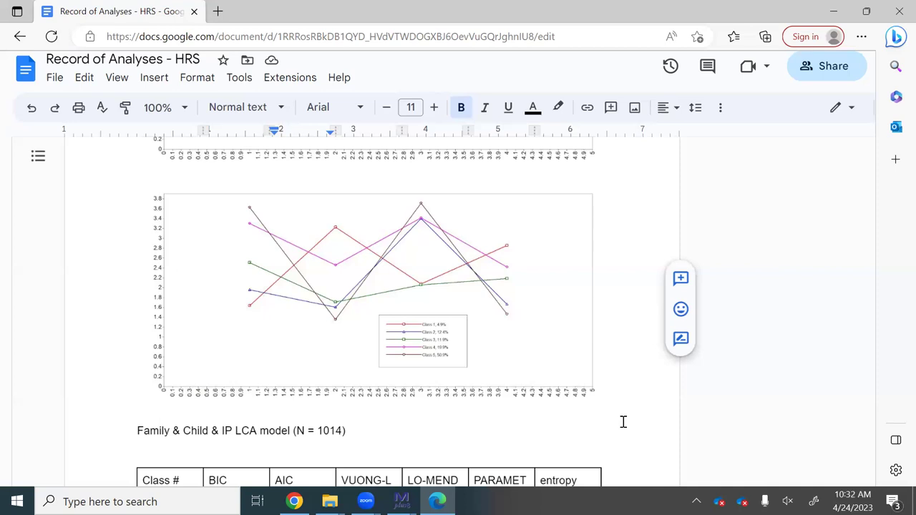
scroll(511, 374, up, 2)
scroll(510, 374, up, 10)
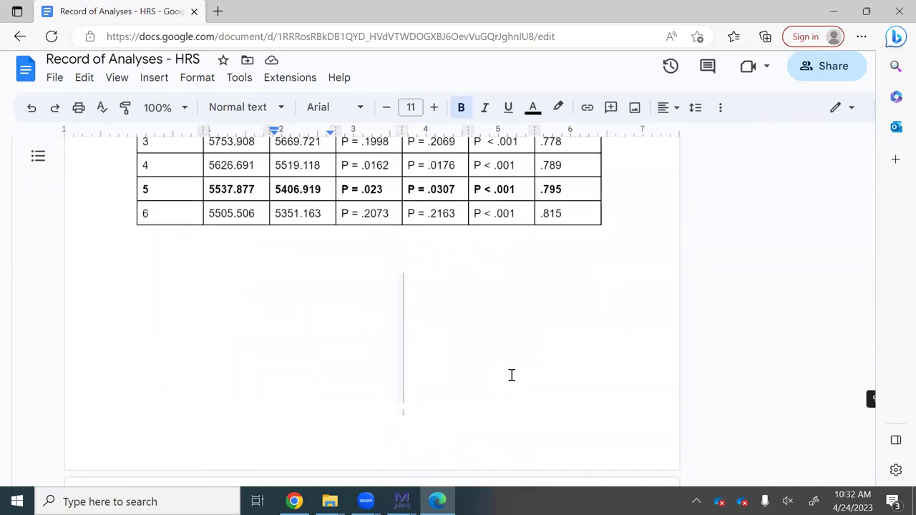
scroll(511, 375, up, 2)
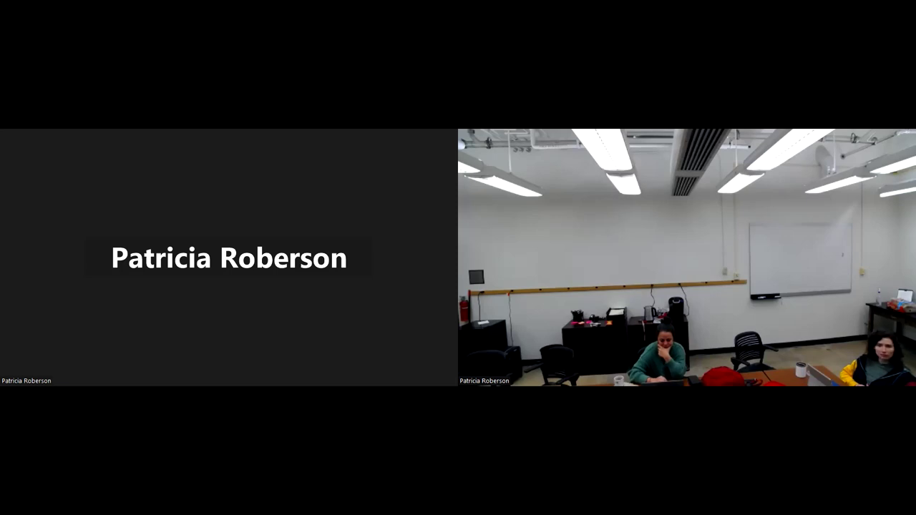
Return to the SAGE article PDF and examine the Expected role probability equation
key(alt+Tab)
scroll(661, 415, down, 8)
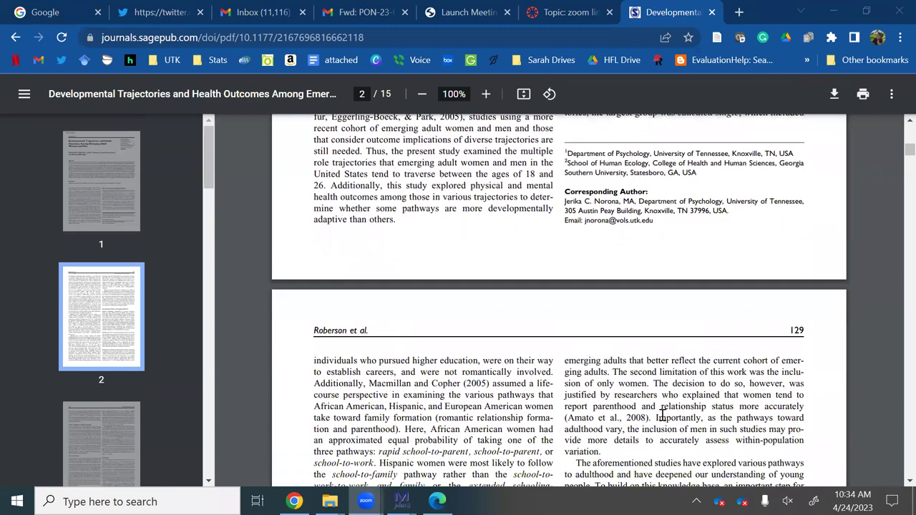
scroll(662, 415, down, 10)
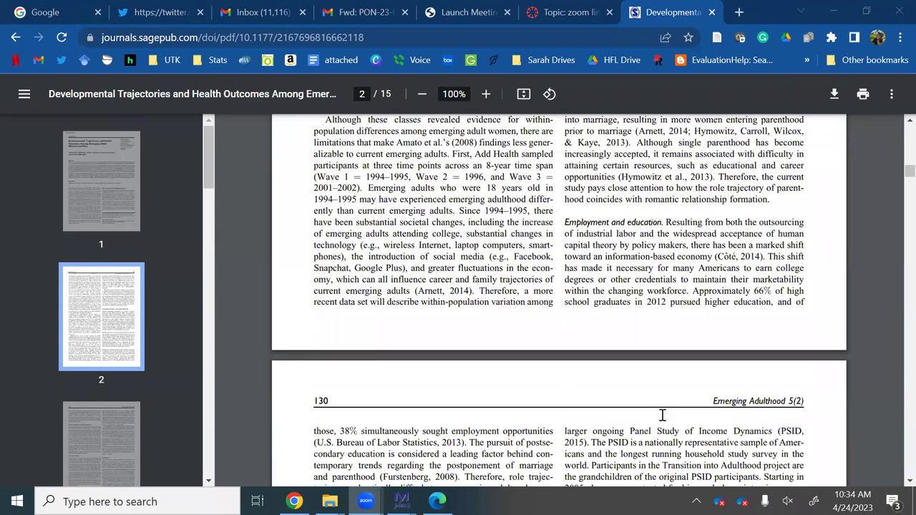
scroll(662, 415, down, 10)
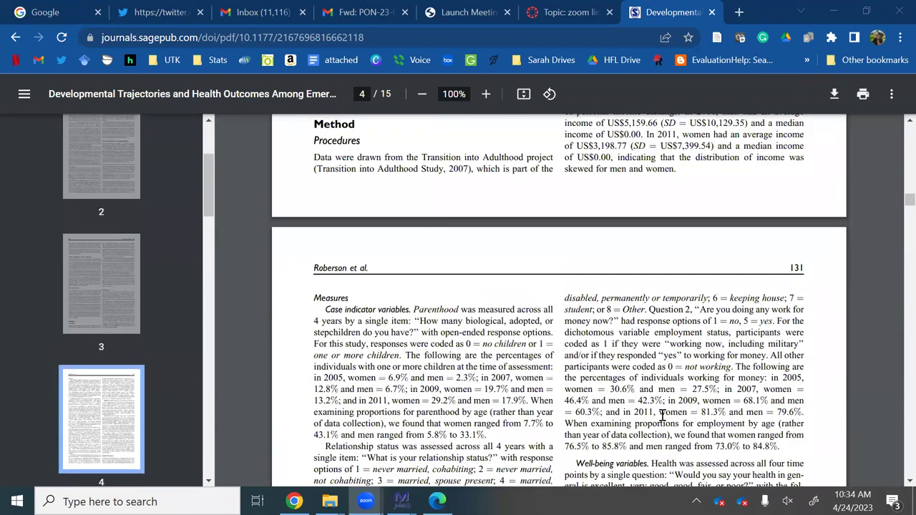
scroll(661, 415, down, 12)
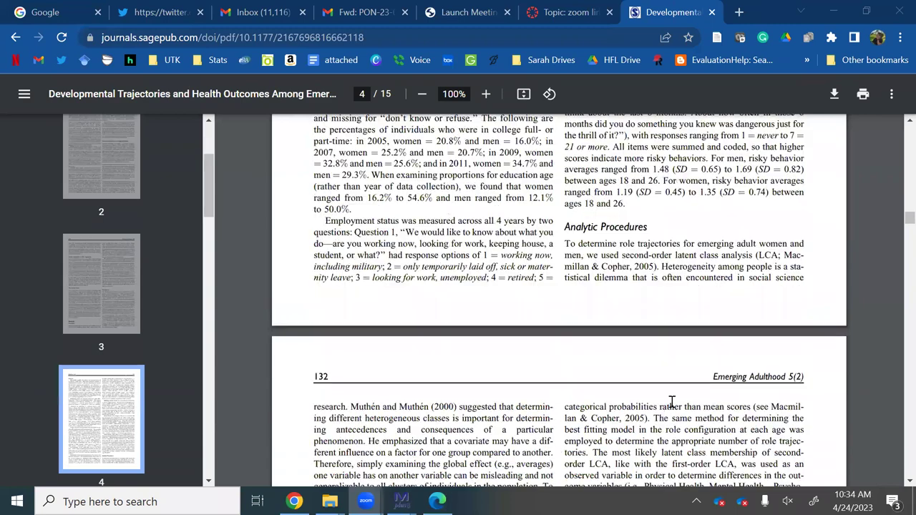
scroll(720, 356, up, 3)
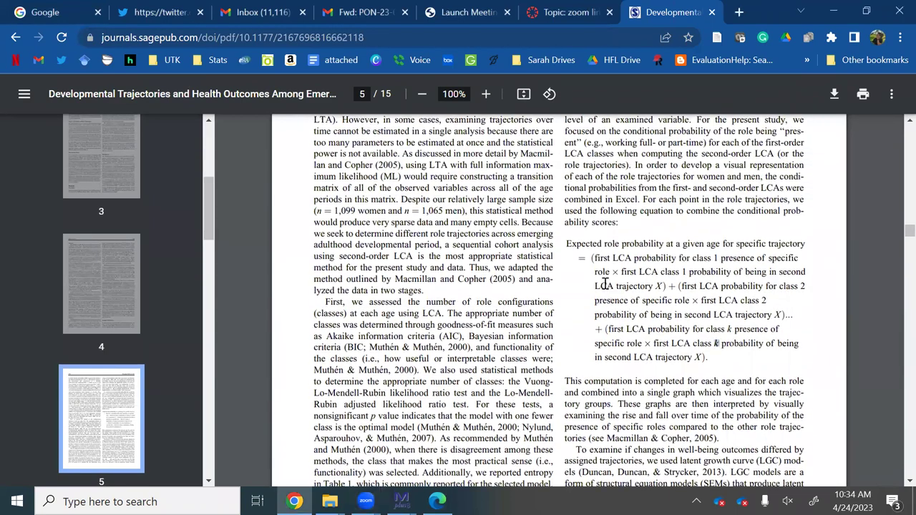
drag(719, 345, 581, 259)
click(728, 370)
Reach page 7 at 106% zoom, showing Table 2's class fit indicators and Figure 1's role trajectories
scroll(619, 400, down, 10)
scroll(619, 401, down, 10)
scroll(619, 401, down, 2)
ctrl+scroll(620, 400, up, 3)
ctrl+scroll(620, 401, up, 1)
ctrl+scroll(620, 401, down, 4)
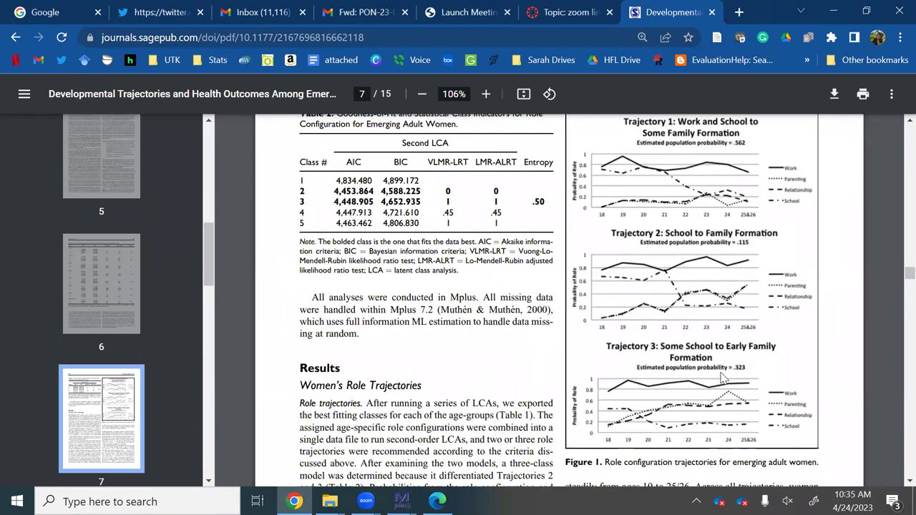
scroll(724, 365, up, 1)
scroll(725, 350, down, 1)
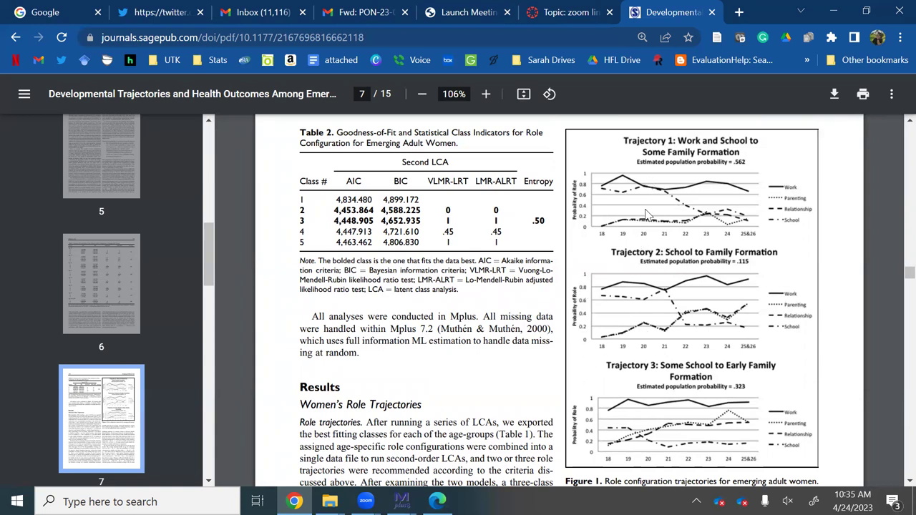
scroll(659, 252, down, 1)
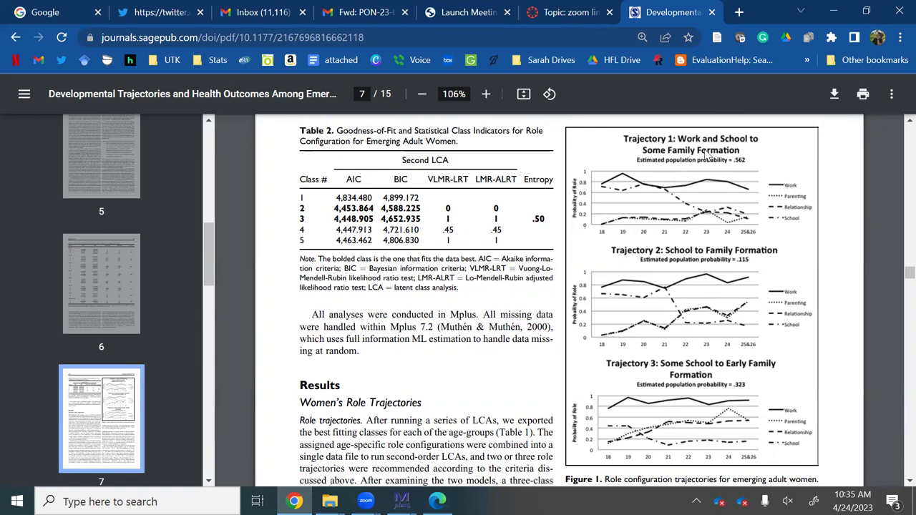
scroll(708, 185, down, 1)
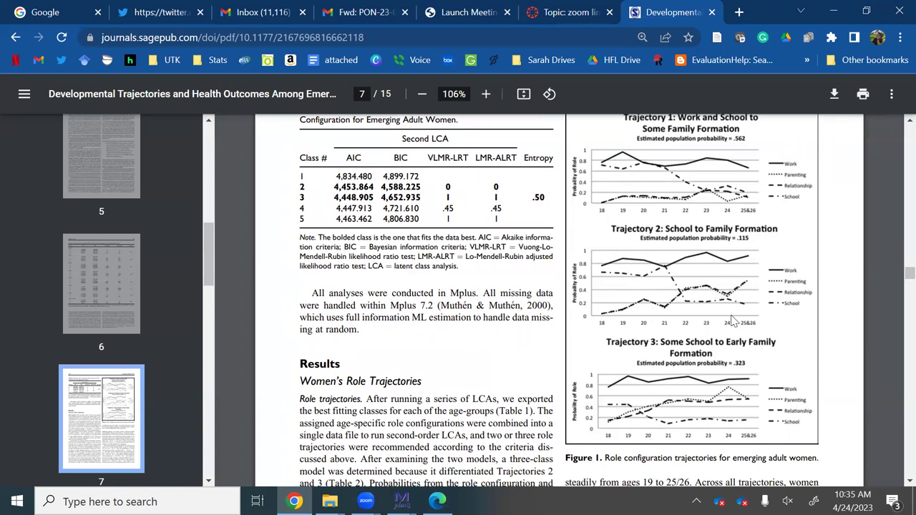
scroll(737, 318, down, 1)
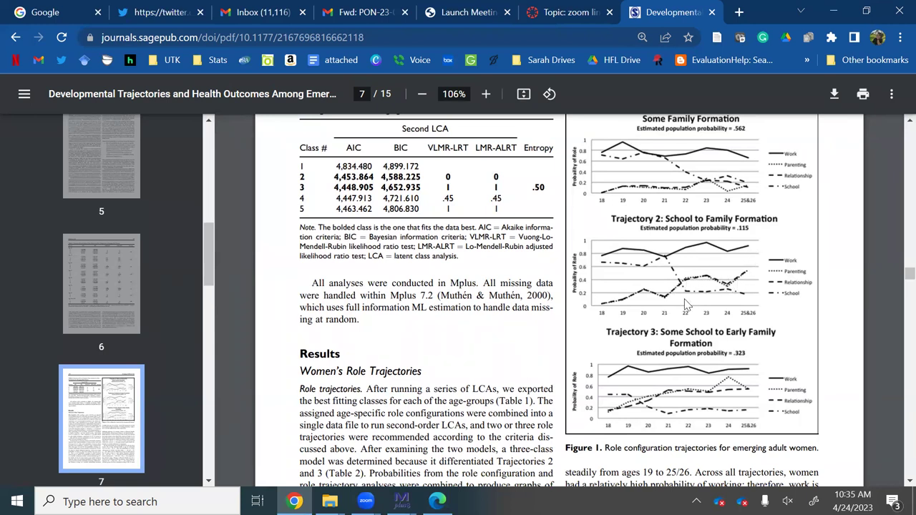
scroll(686, 303, down, 2)
scroll(686, 304, down, 2)
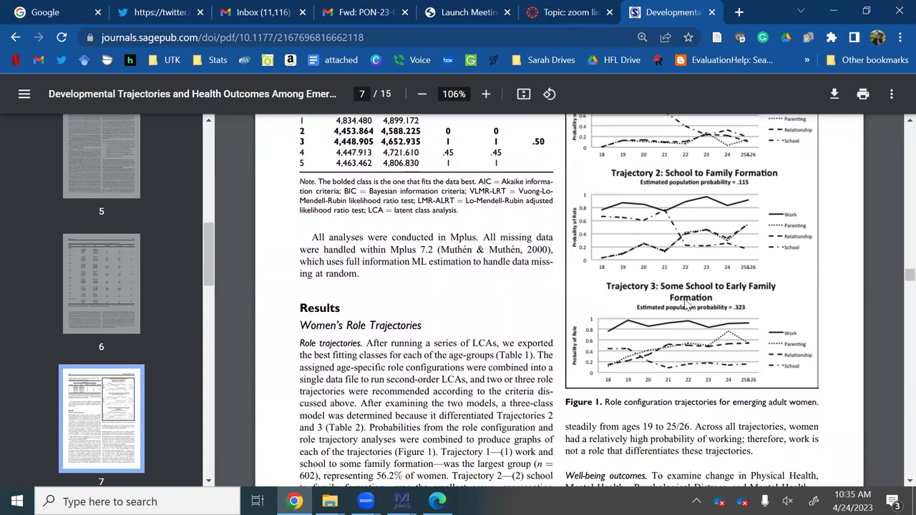
scroll(695, 286, down, 1)
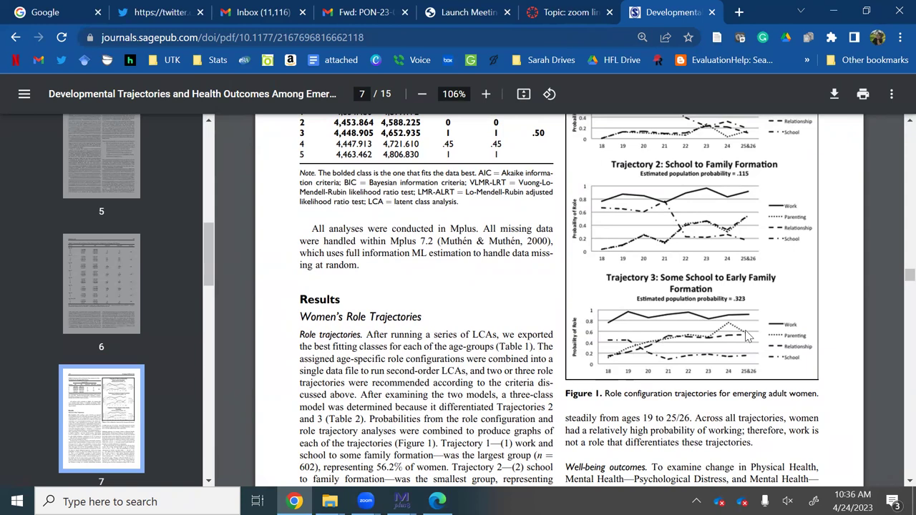
scroll(725, 346, up, 2)
scroll(724, 347, up, 1)
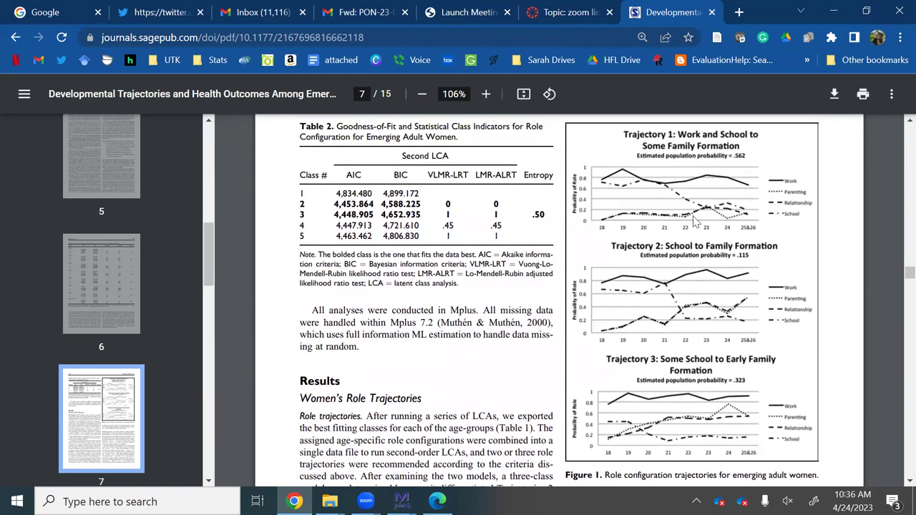
scroll(683, 358, down, 1)
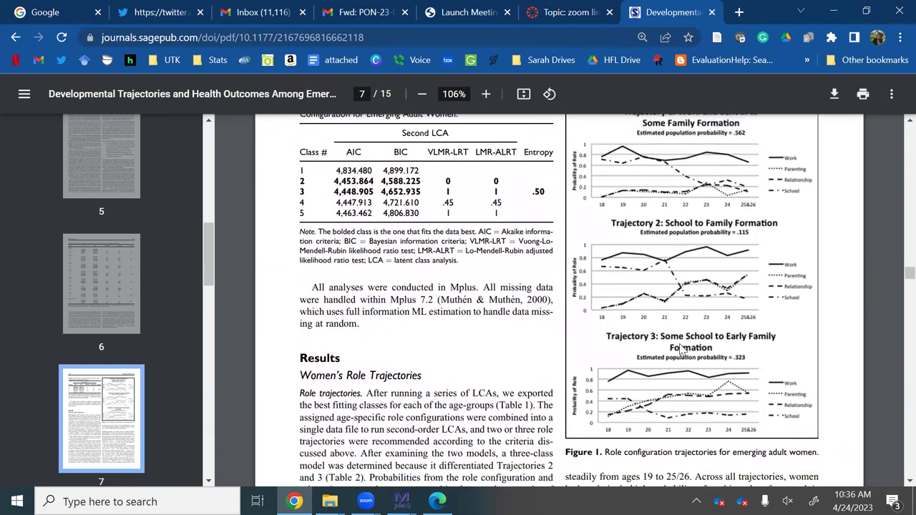
scroll(680, 351, up, 1)
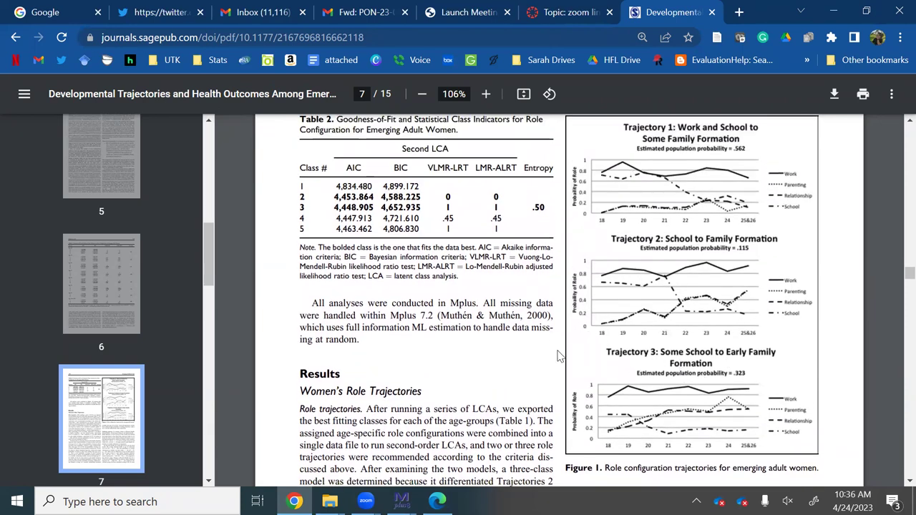
scroll(615, 389, down, 2)
scroll(613, 387, down, 10)
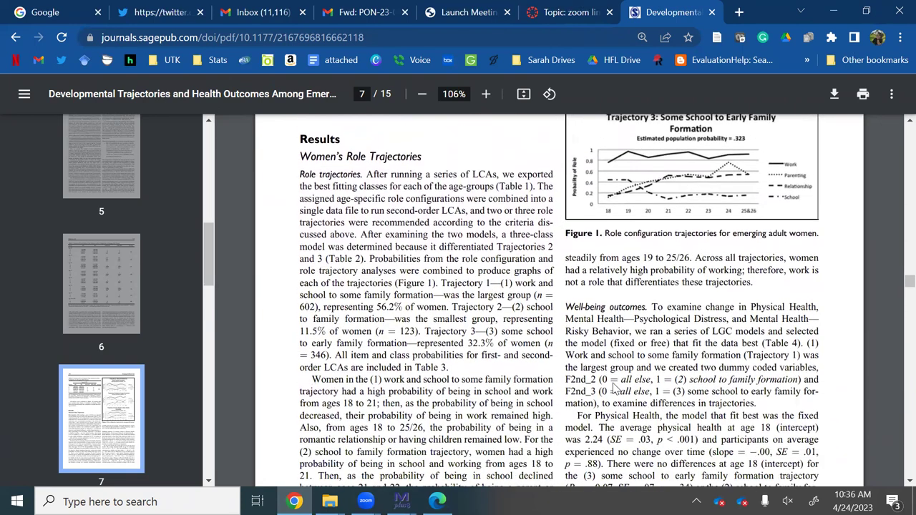
scroll(613, 387, down, 3)
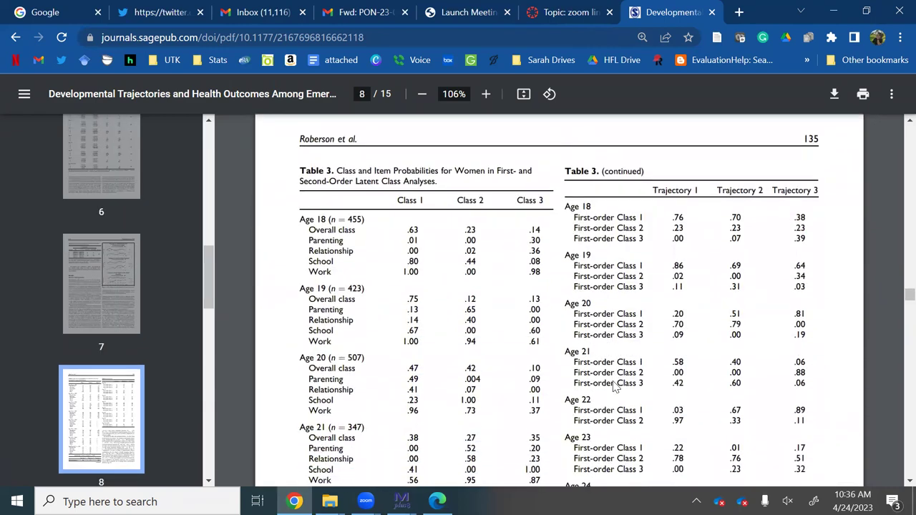
scroll(613, 387, down, 6)
scroll(613, 387, down, 5)
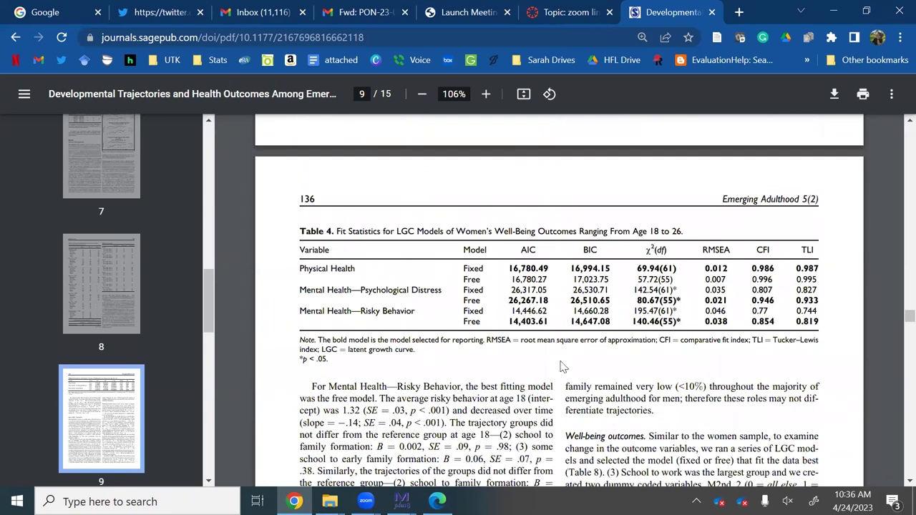
scroll(548, 373, down, 1)
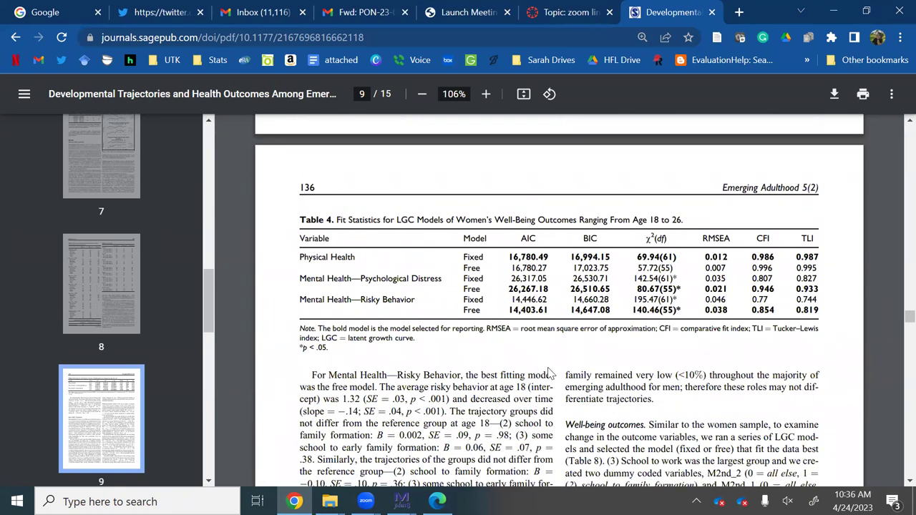
scroll(549, 374, down, 2)
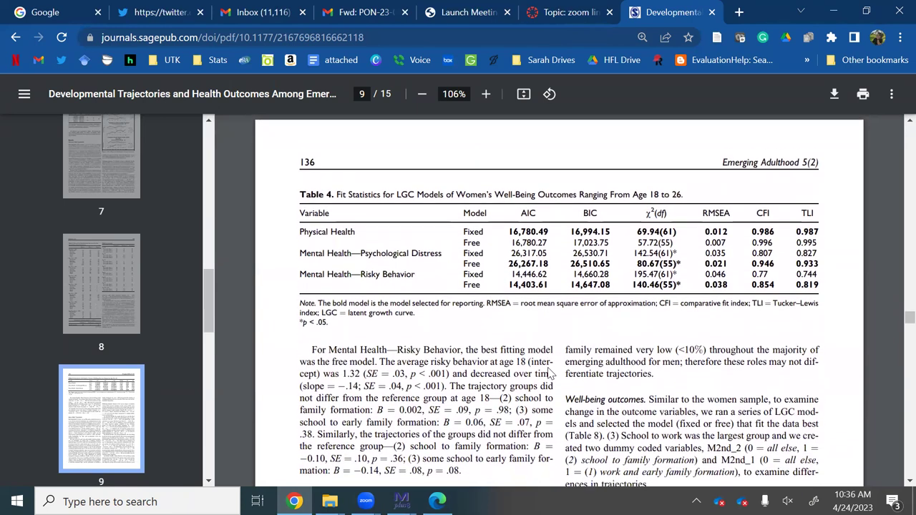
scroll(549, 373, down, 2)
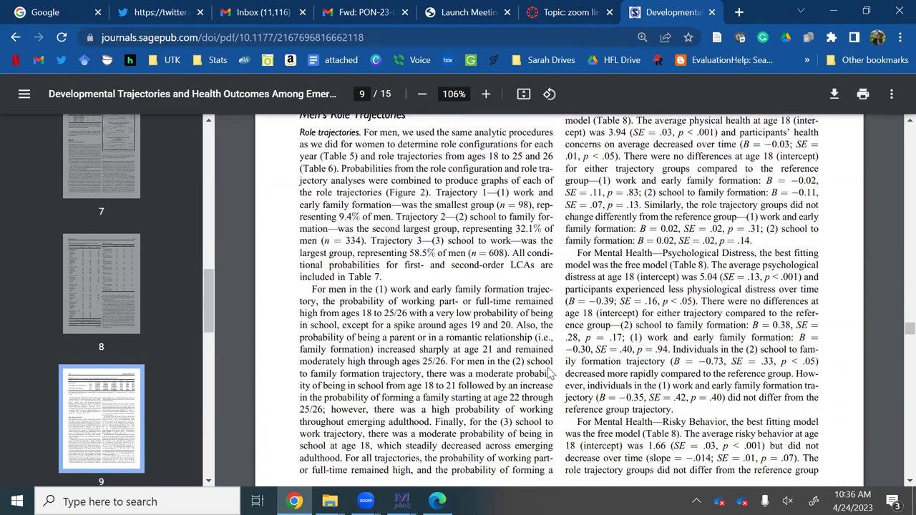
scroll(549, 374, down, 8)
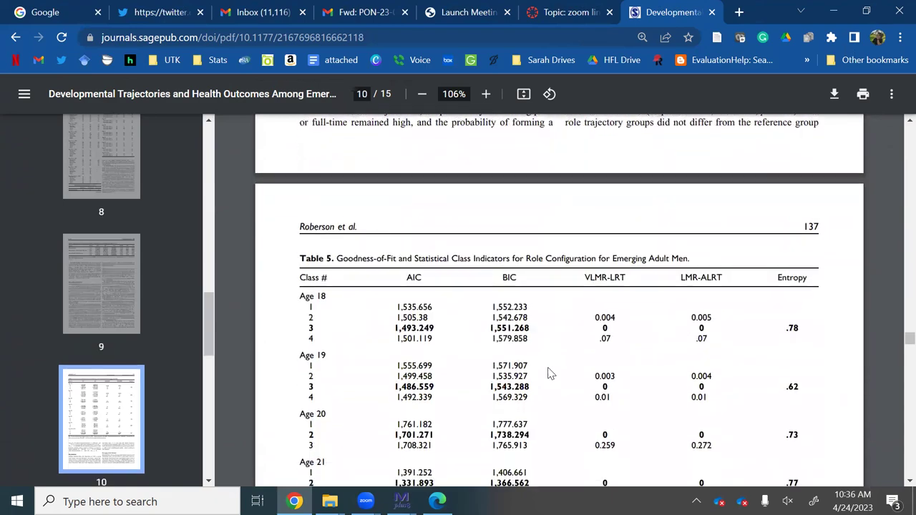
scroll(549, 374, up, 15)
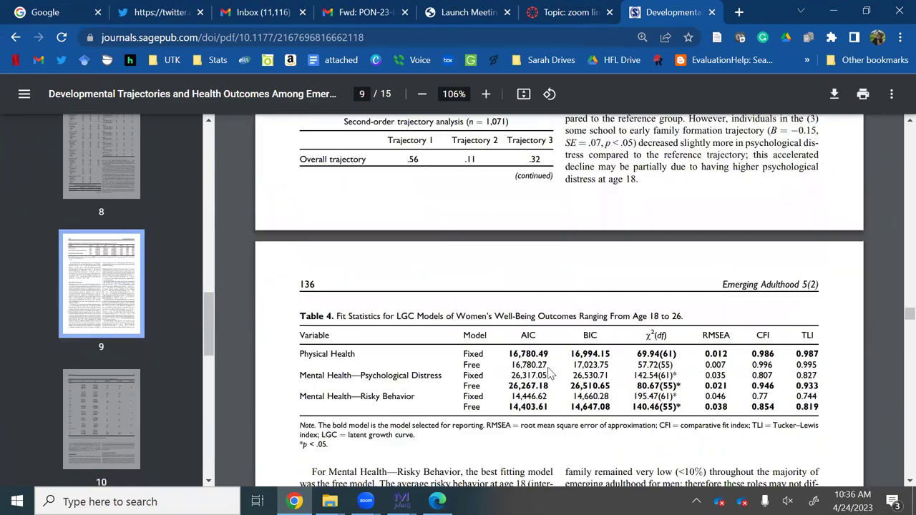
scroll(549, 374, up, 20)
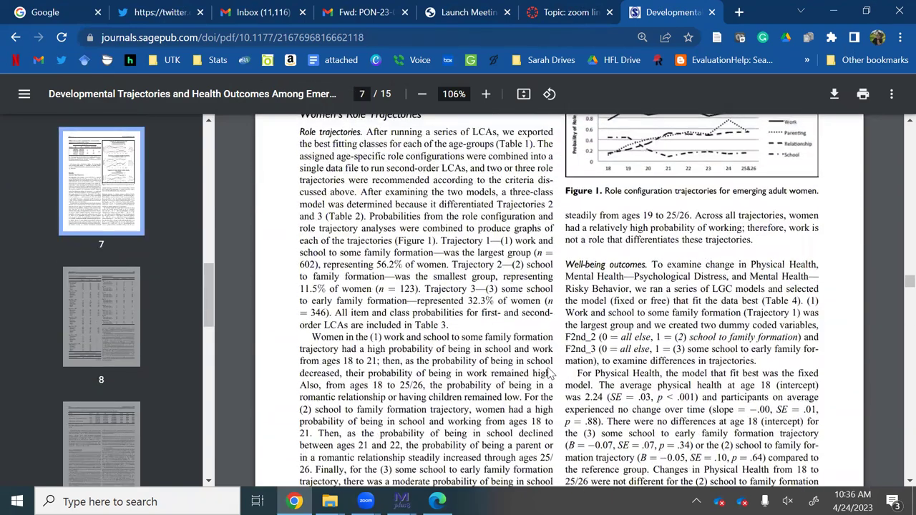
scroll(548, 374, up, 6)
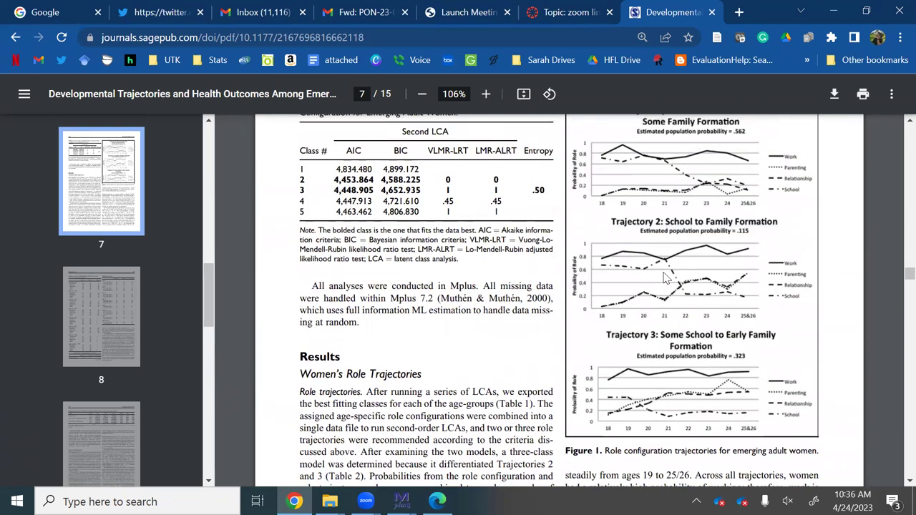
scroll(676, 286, up, 1)
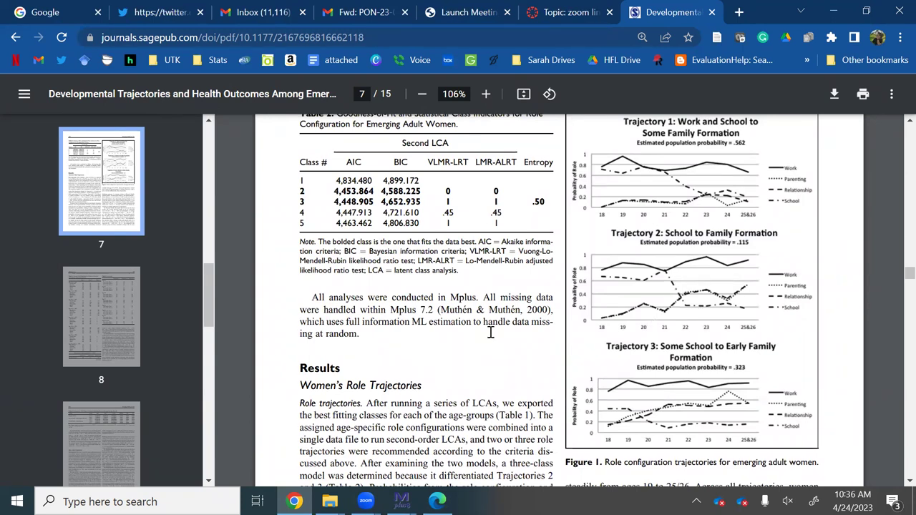
scroll(509, 320, up, 1)
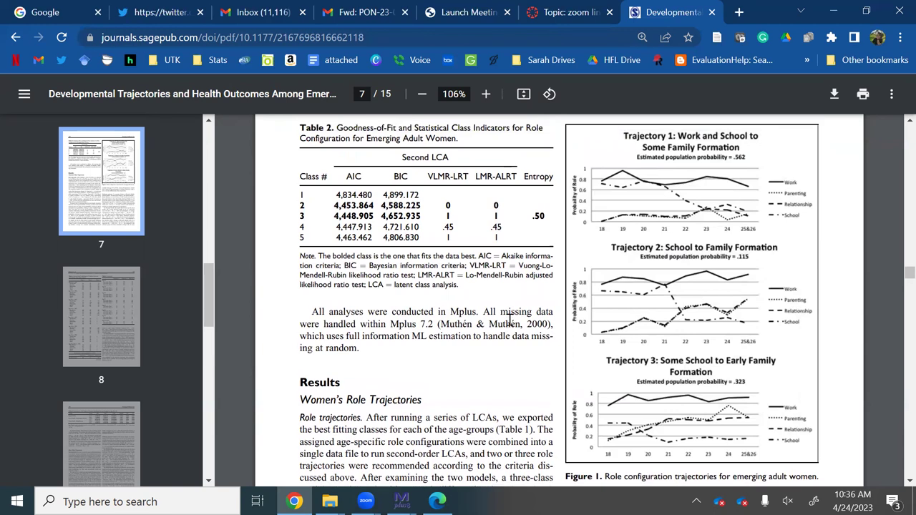
scroll(509, 320, up, 1)
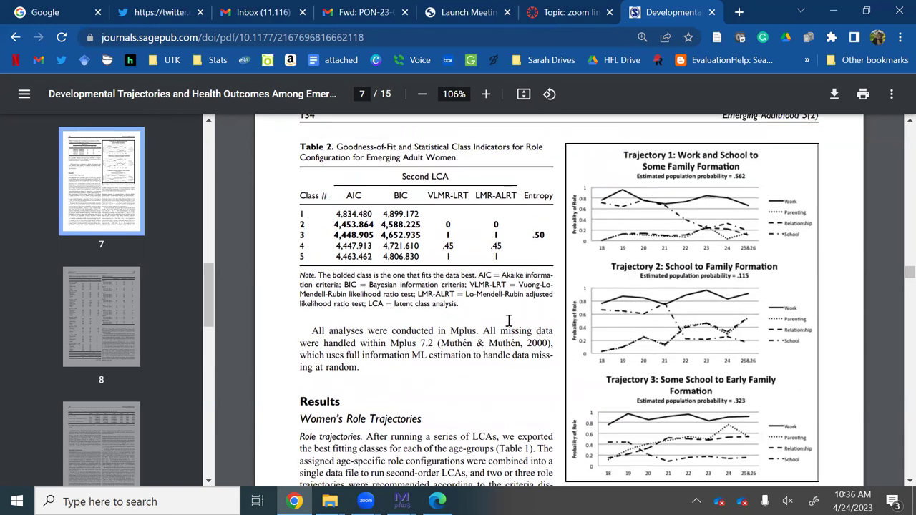